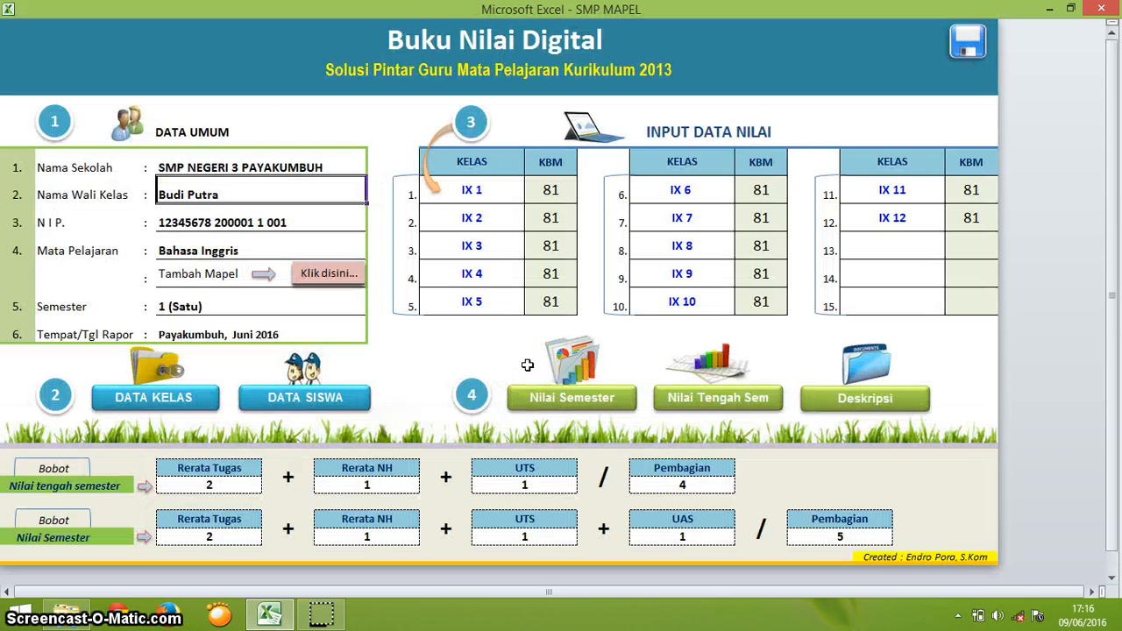
Examine the mid-semester grade weights for Rerata Tugas, Rerata NH and UTS, and the Pembagian divisor
scroll(527, 364, "down", 1)
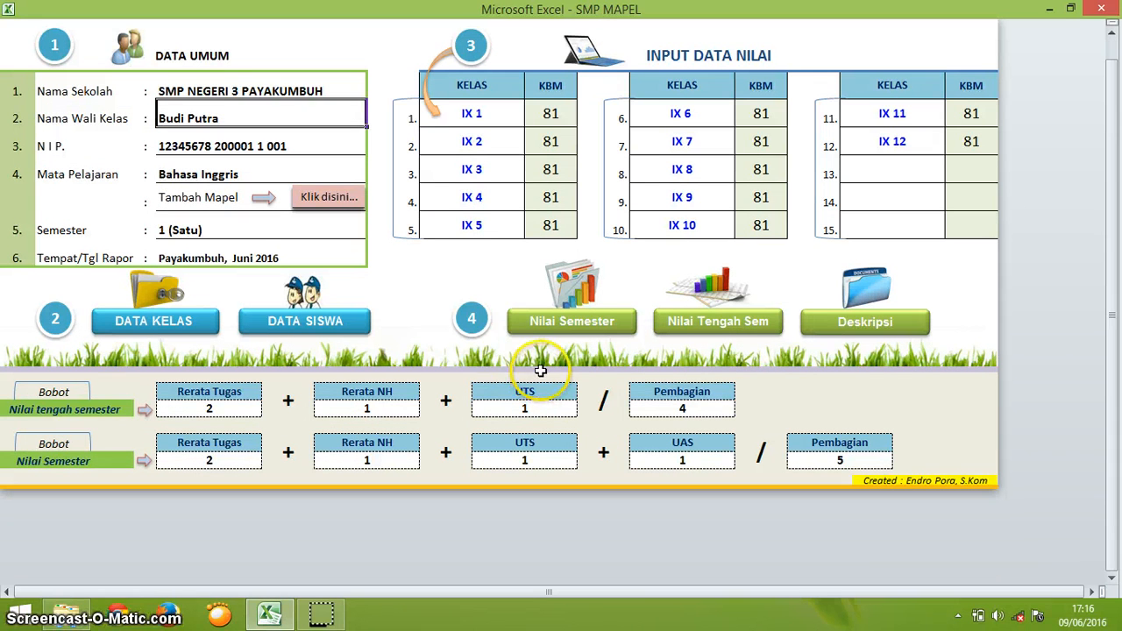
left_click(123, 418)
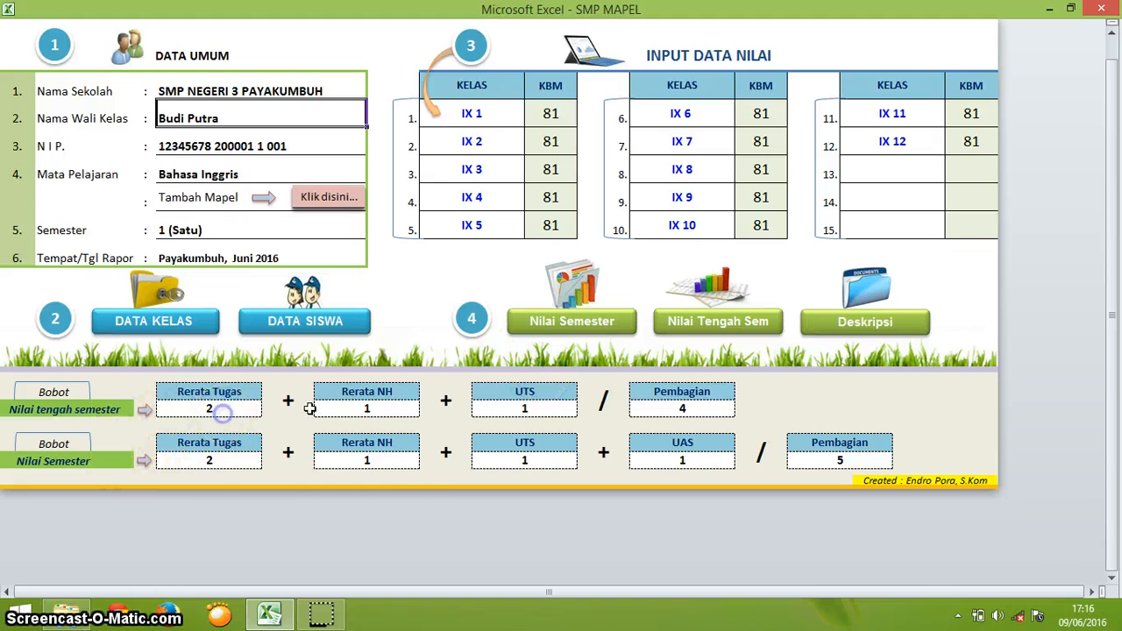
left_click(210, 408)
left_click(366, 407)
left_click(515, 409)
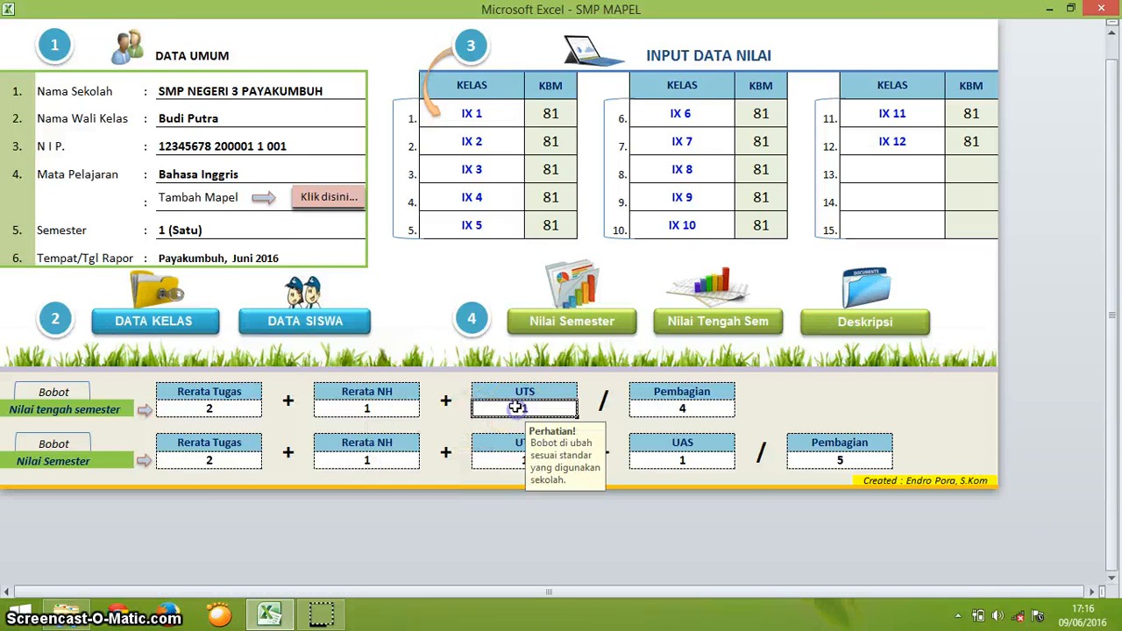
left_click(695, 412)
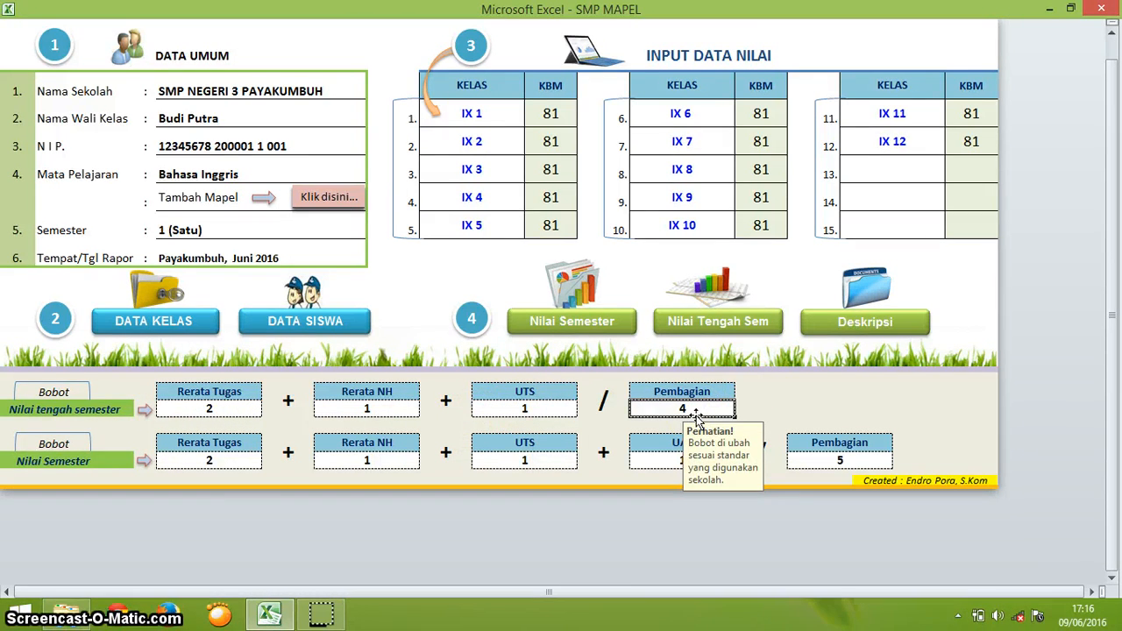
scroll(697, 420, "up", 1)
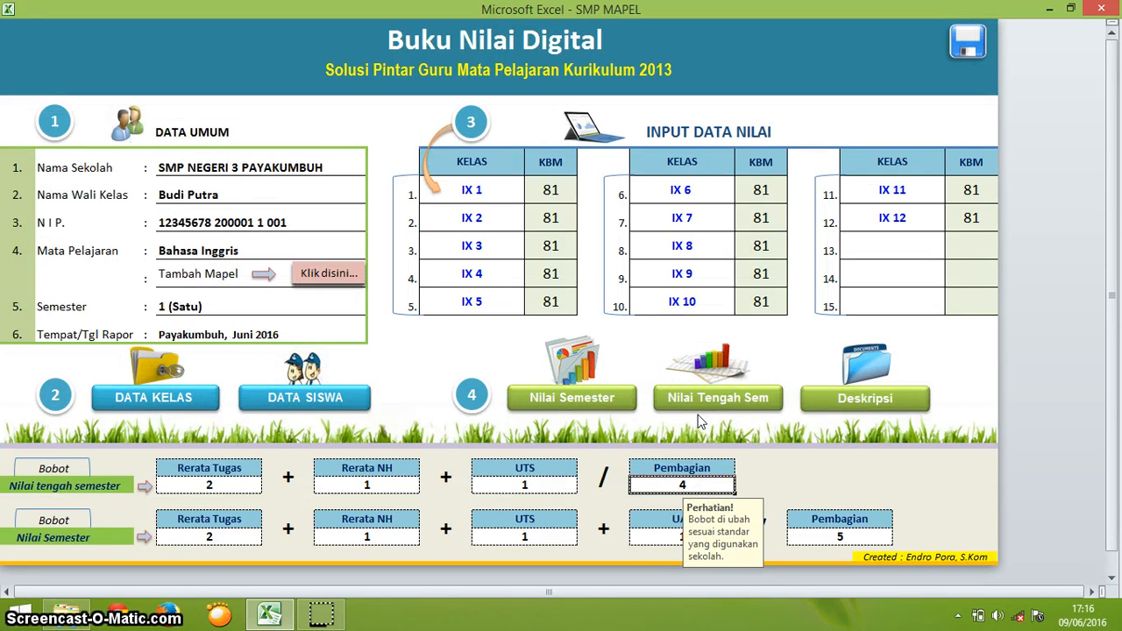
Review the homeroom teacher, NIP and Mata Pelajaran fields in the DATA UMUM section
left_click(197, 191)
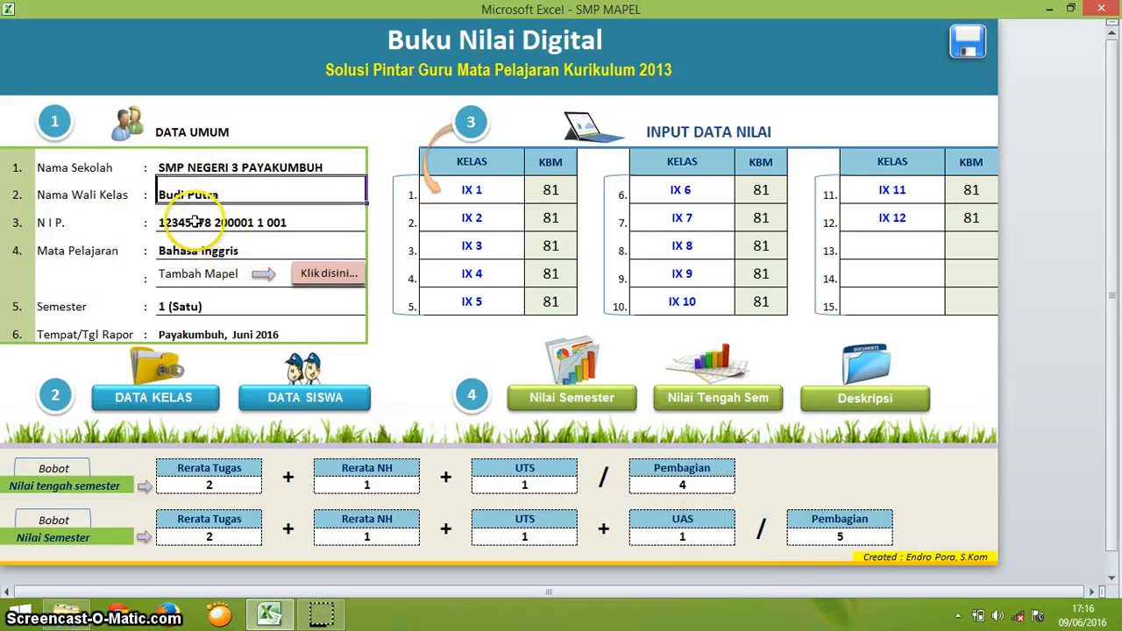
left_click(199, 222)
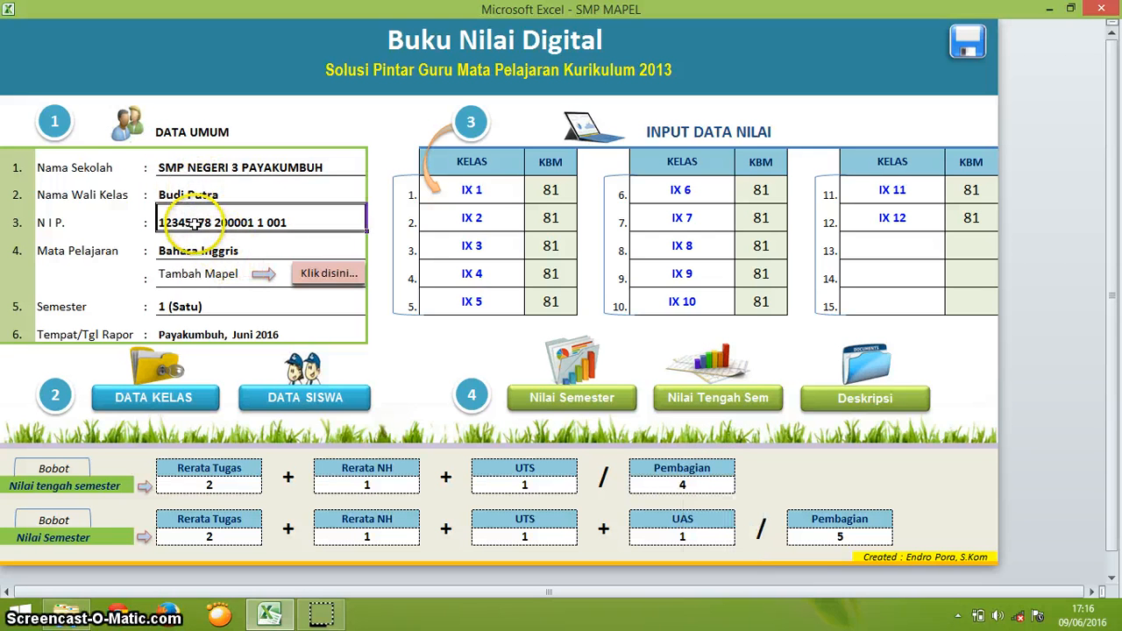
left_click(252, 256)
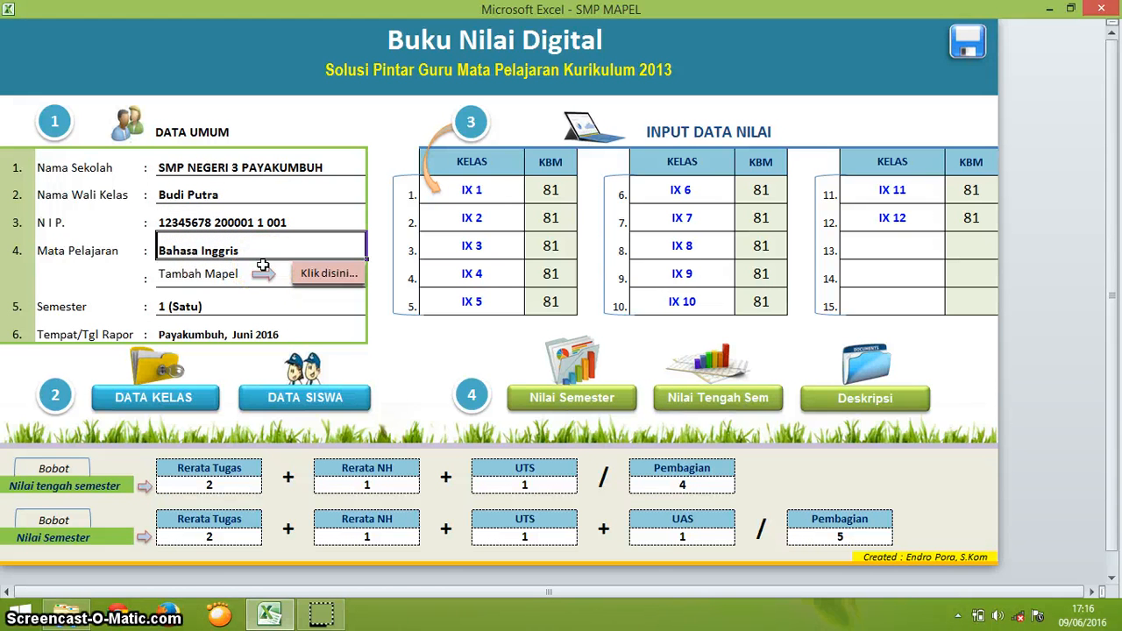
Open the list of taught subjects, check its first entries and return to the main page
left_click(326, 275)
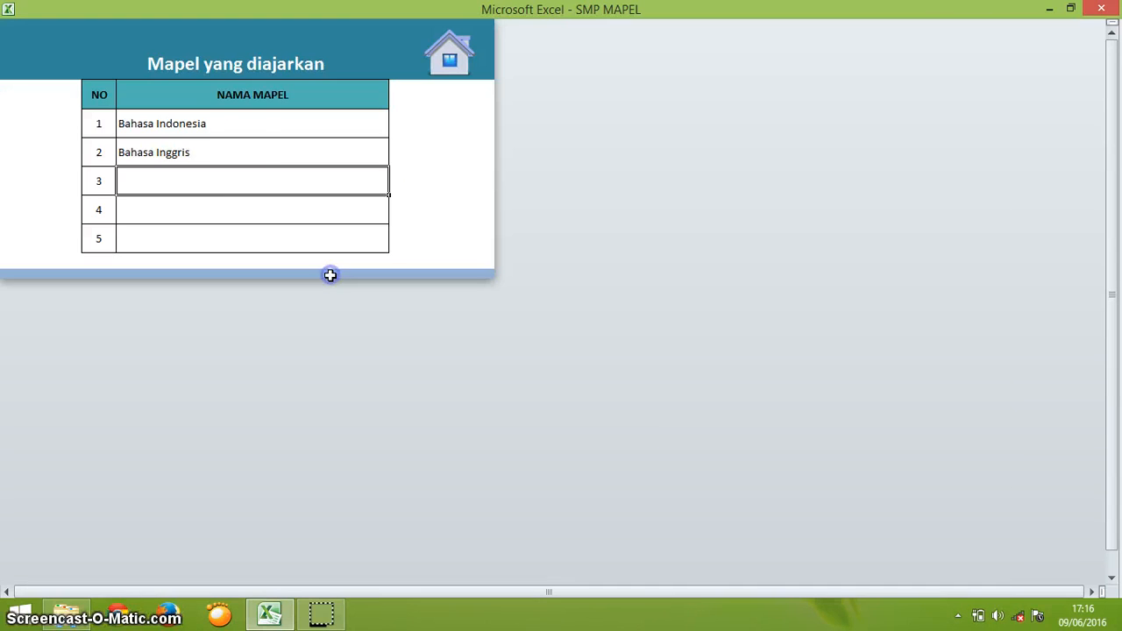
left_click(215, 171)
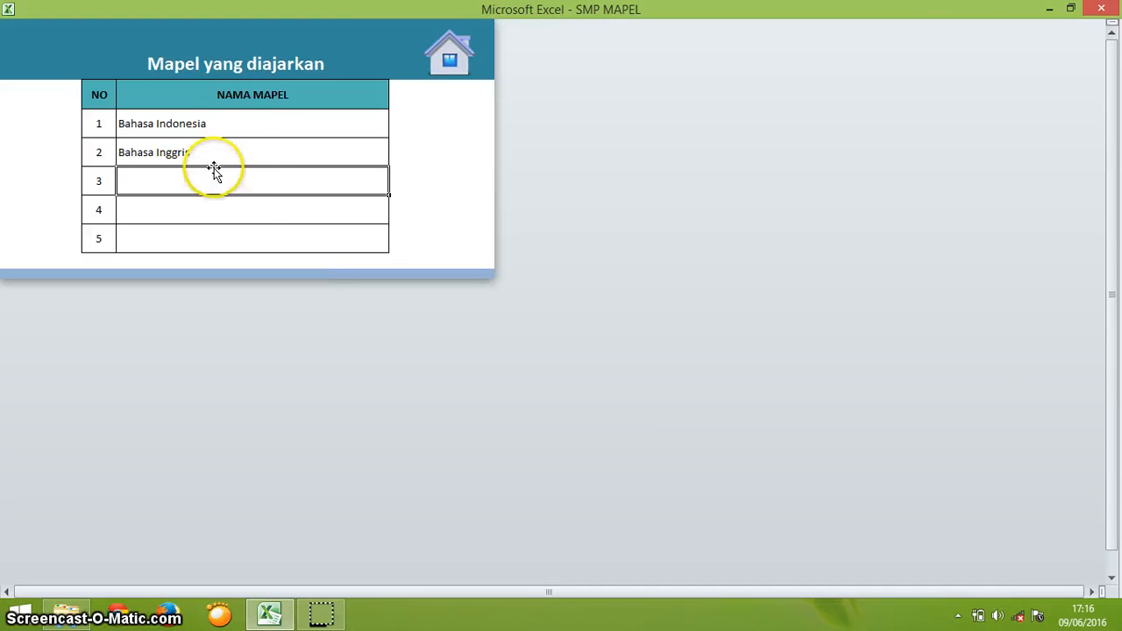
left_click(211, 150)
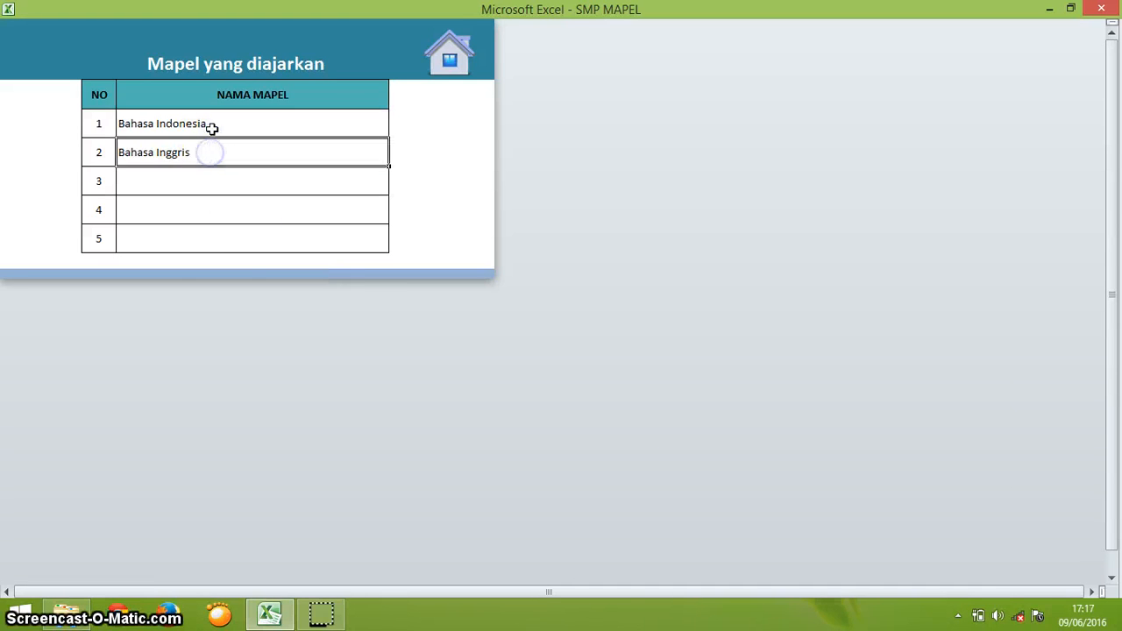
left_click(211, 126)
left_click(216, 152)
left_click(450, 54)
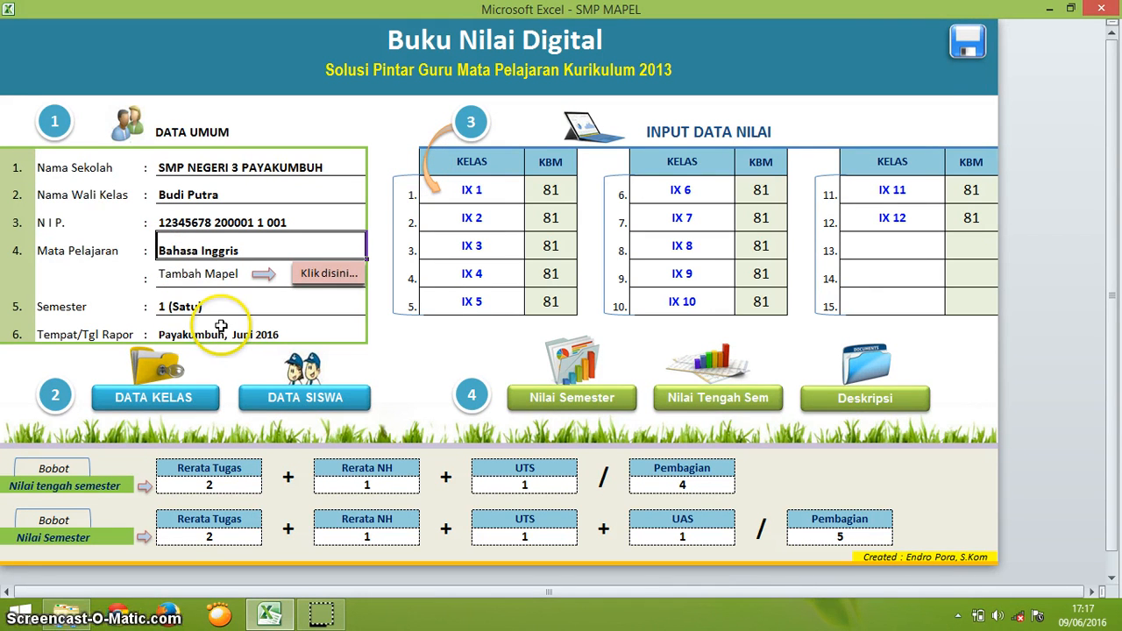
Open the class data sheet and review the names of the first three classes
left_click(152, 409)
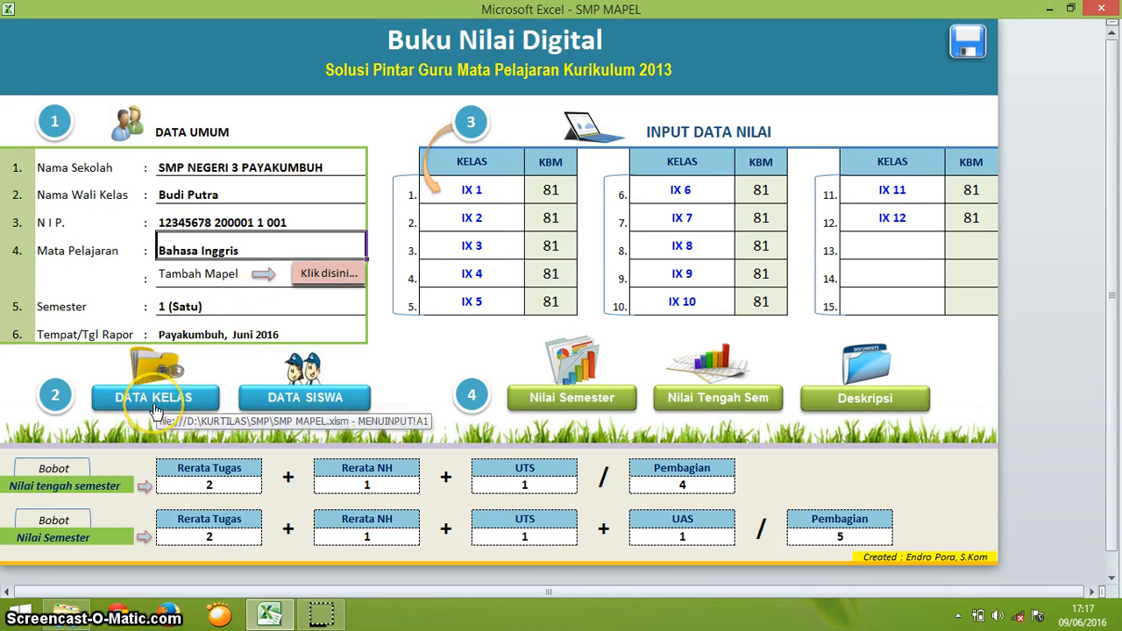
left_click(154, 407)
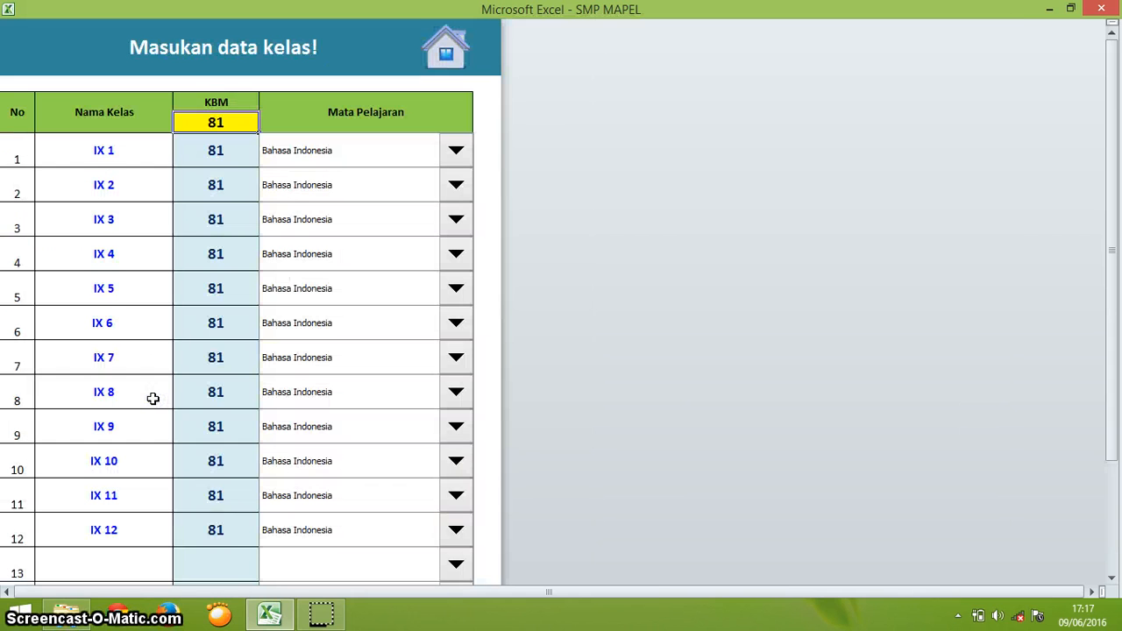
left_click(103, 153)
left_click(111, 181)
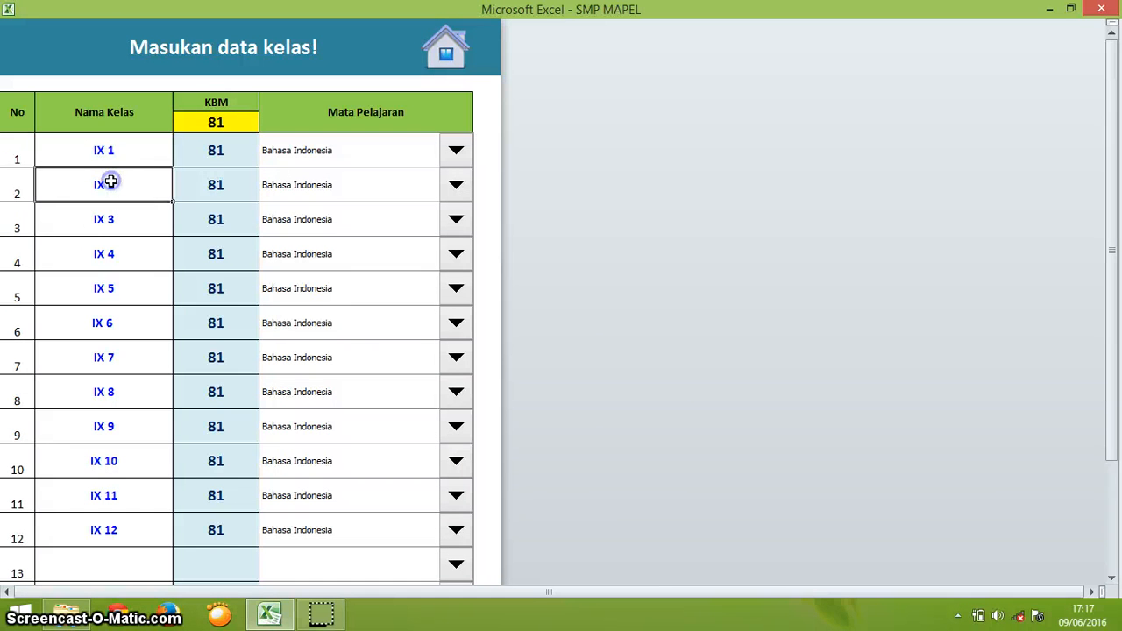
left_click(115, 222)
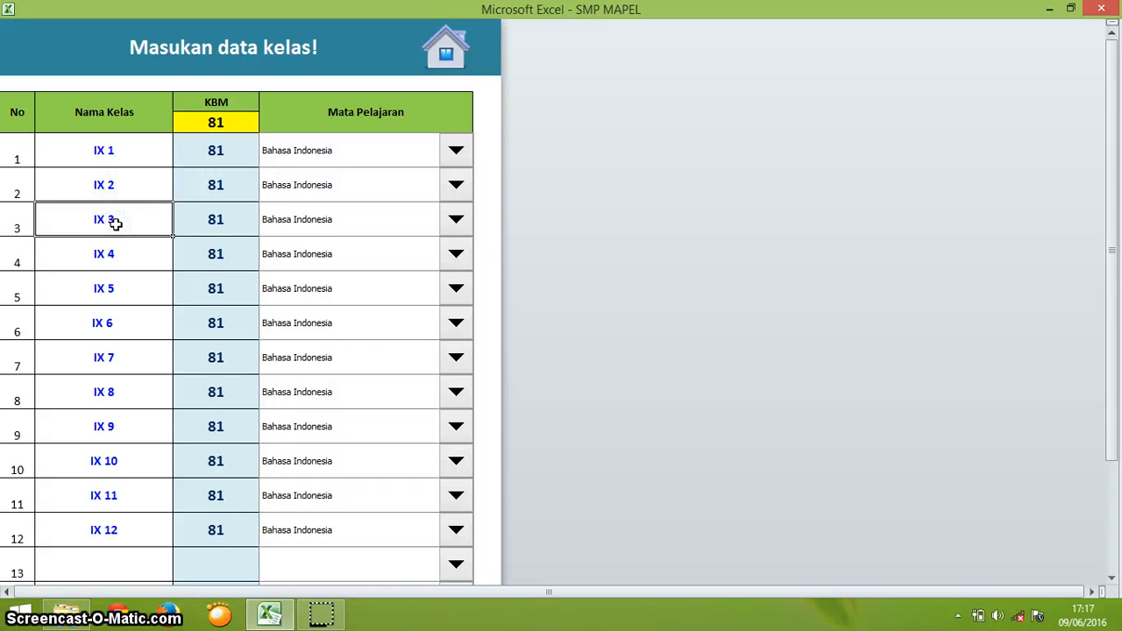
Set the overall KBM value to 85 and check it across all class rows
left_click(215, 120)
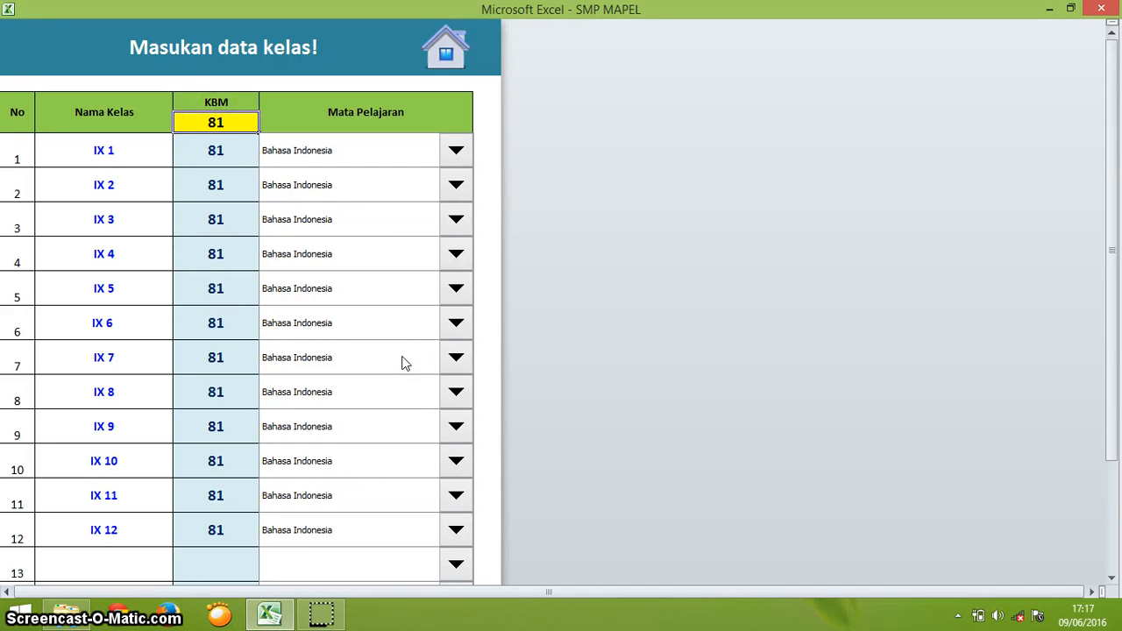
type("8")
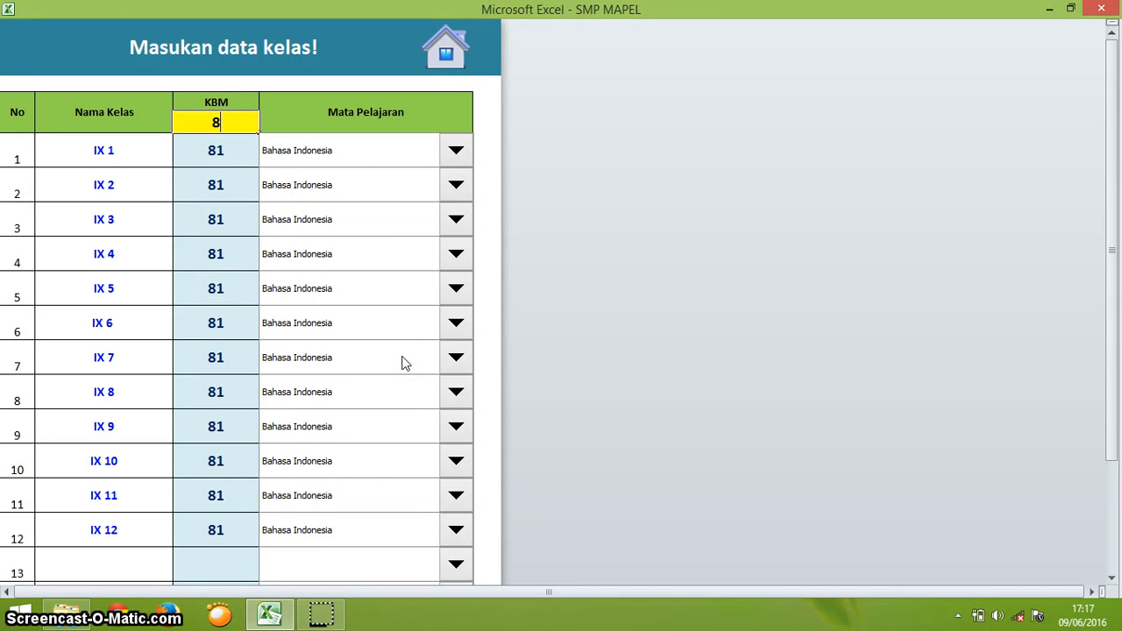
type("5")
left_click(205, 245)
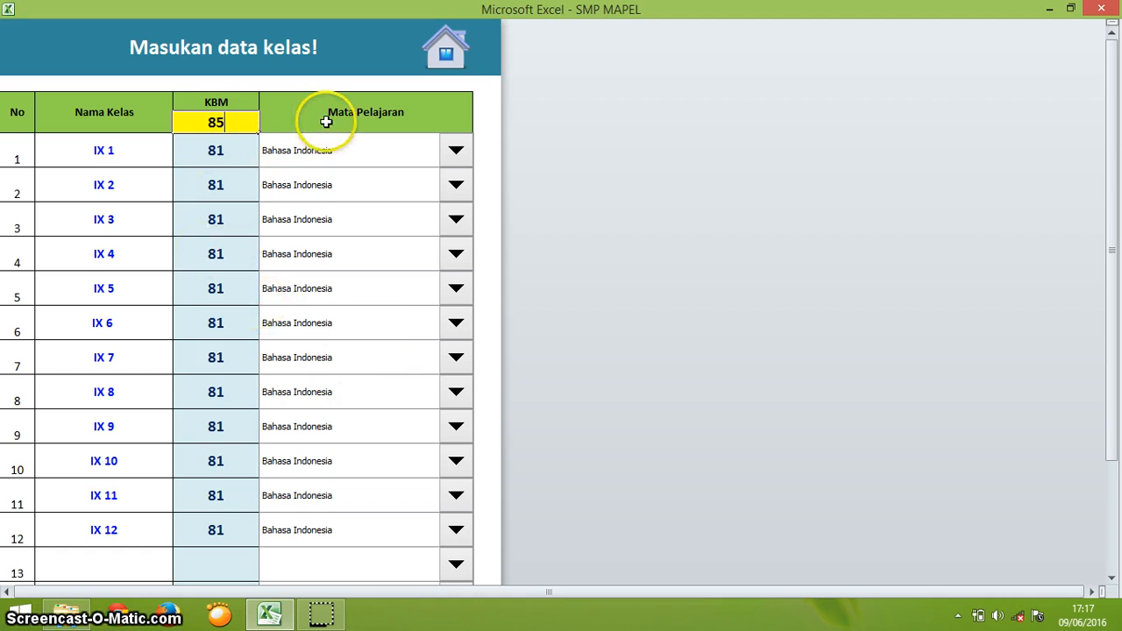
left_click(208, 155)
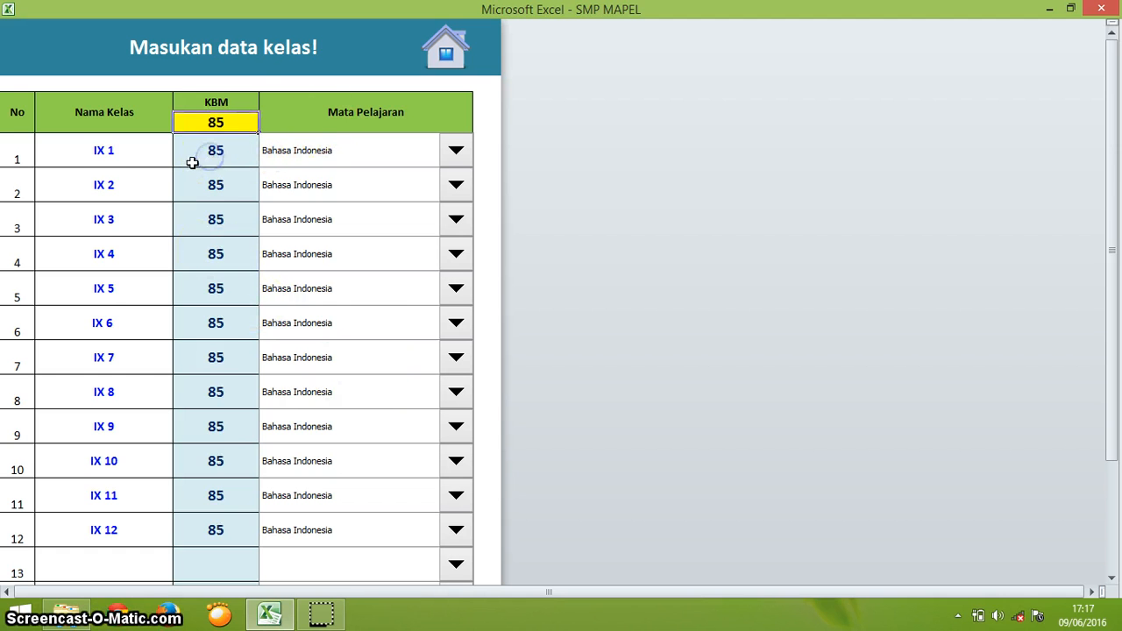
scroll(263, 362, "down", 1)
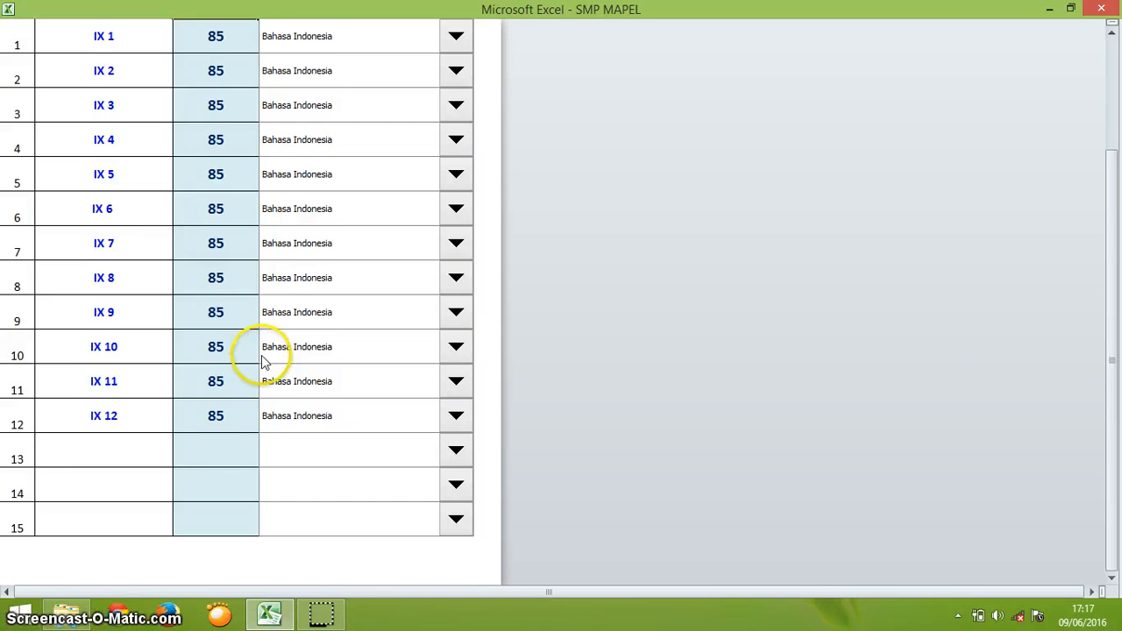
scroll(421, 289, "up", 1)
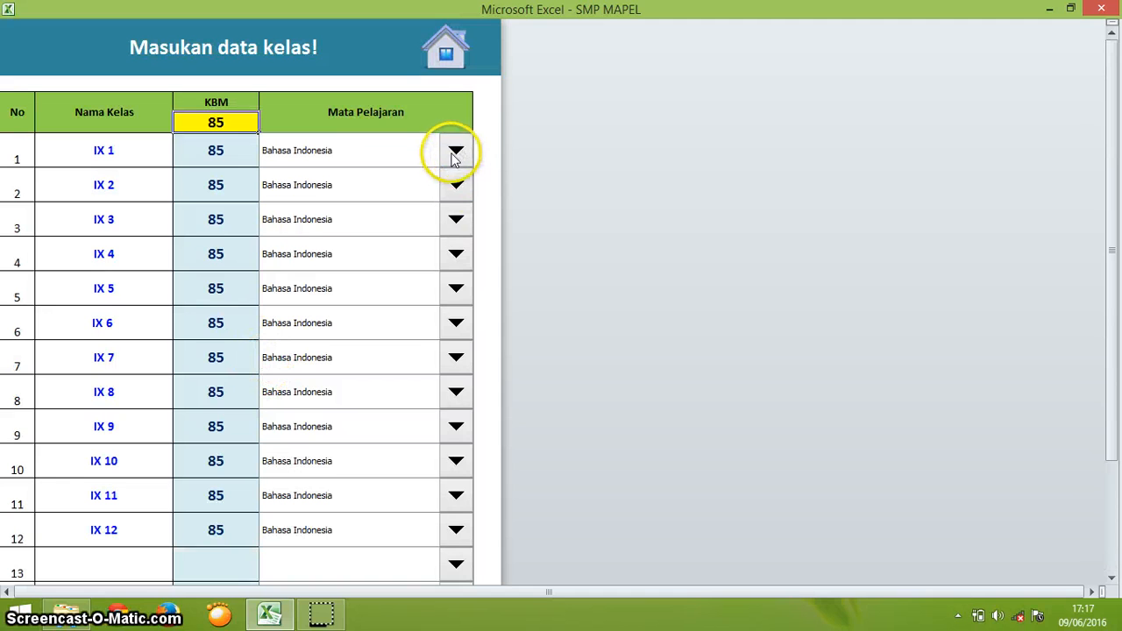
Set the subject of classes IX 4 and IX 7 to Bahasa Inggris and return to the main page
left_click(456, 221)
left_click(457, 220)
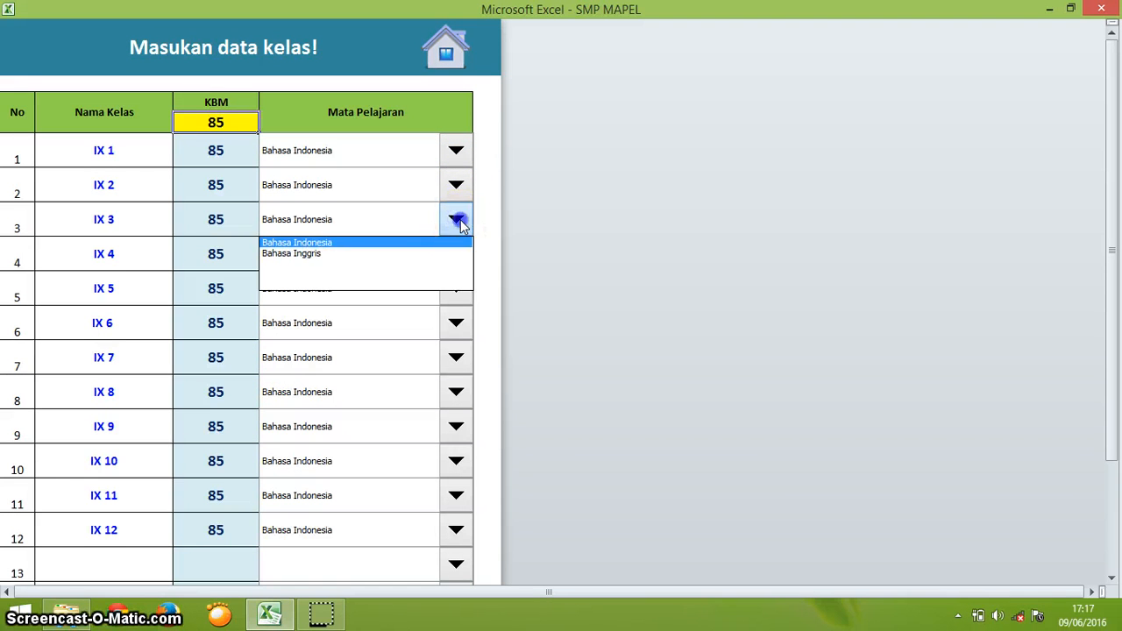
left_click(456, 254)
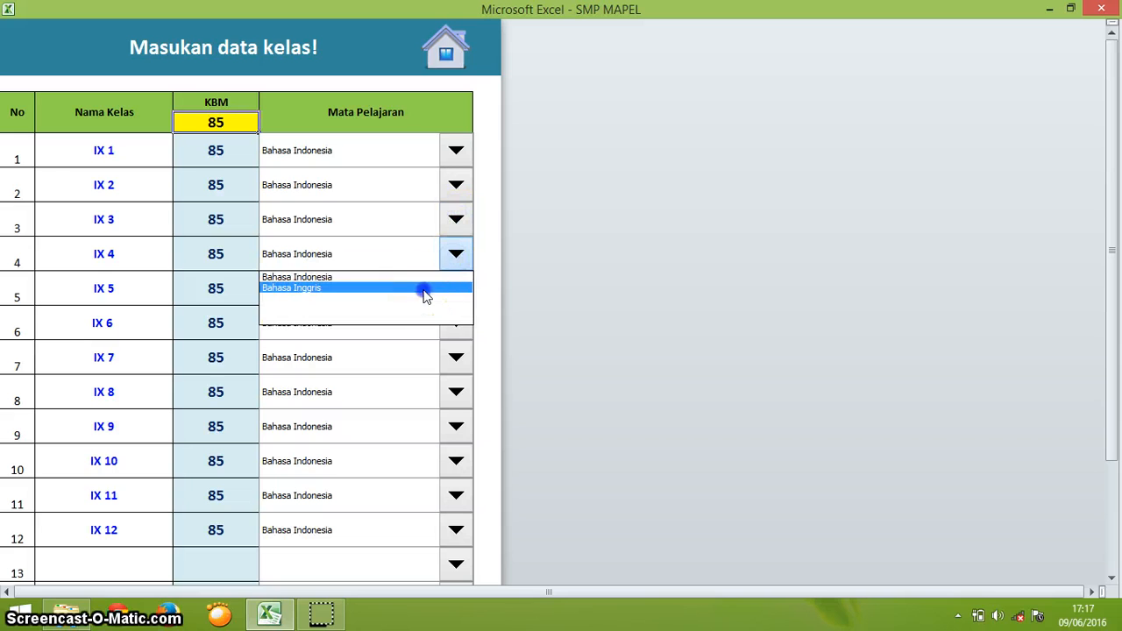
left_click(424, 289)
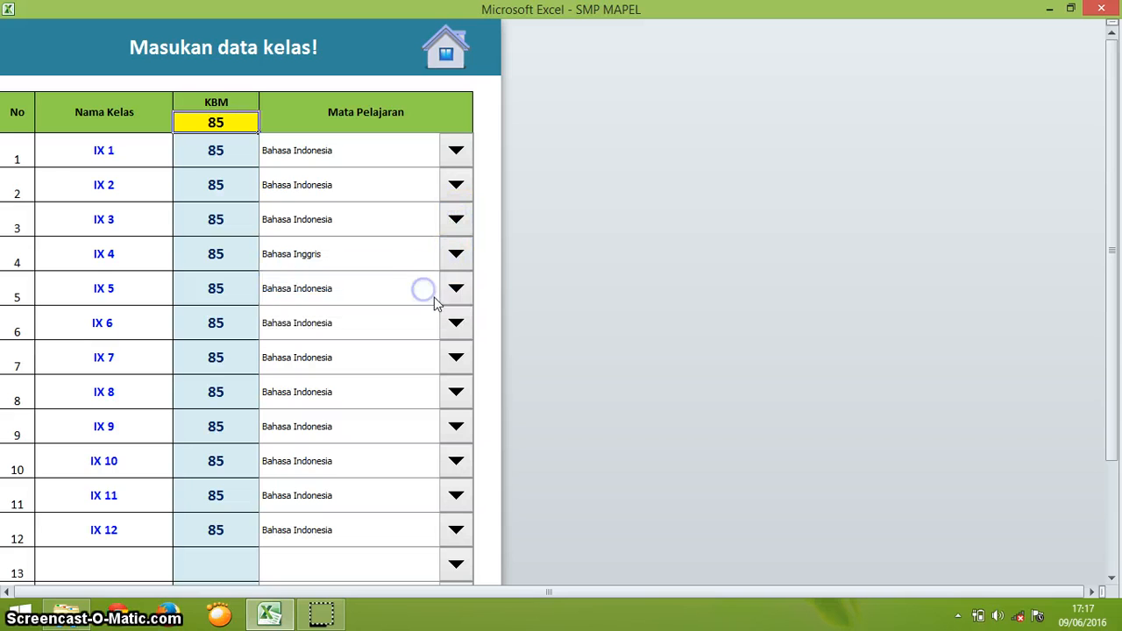
left_click(458, 363)
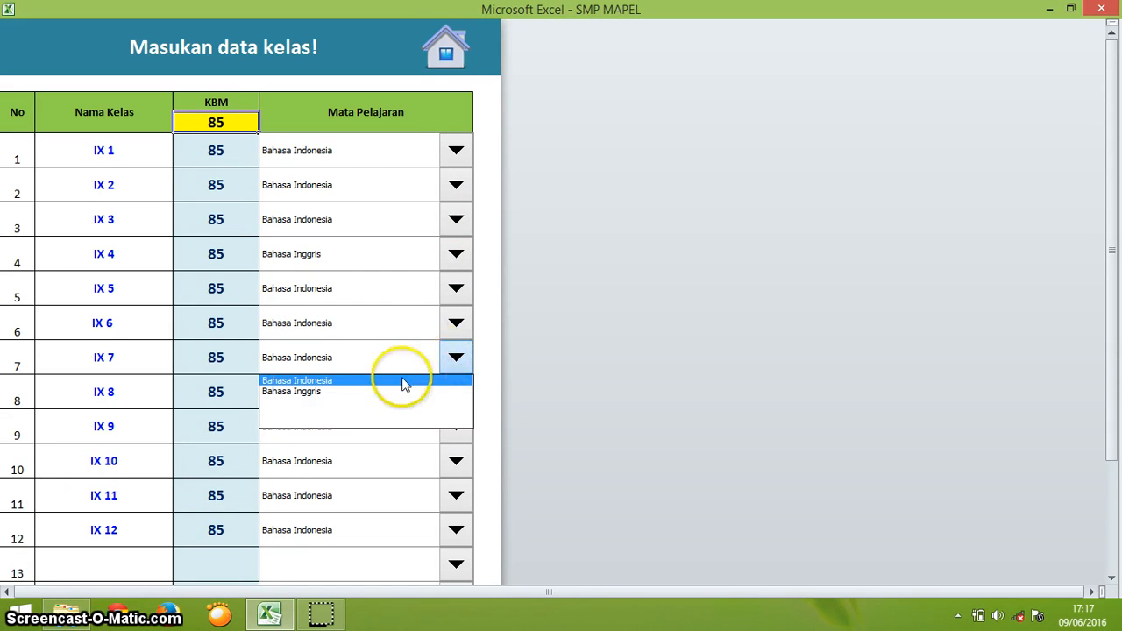
left_click(368, 392)
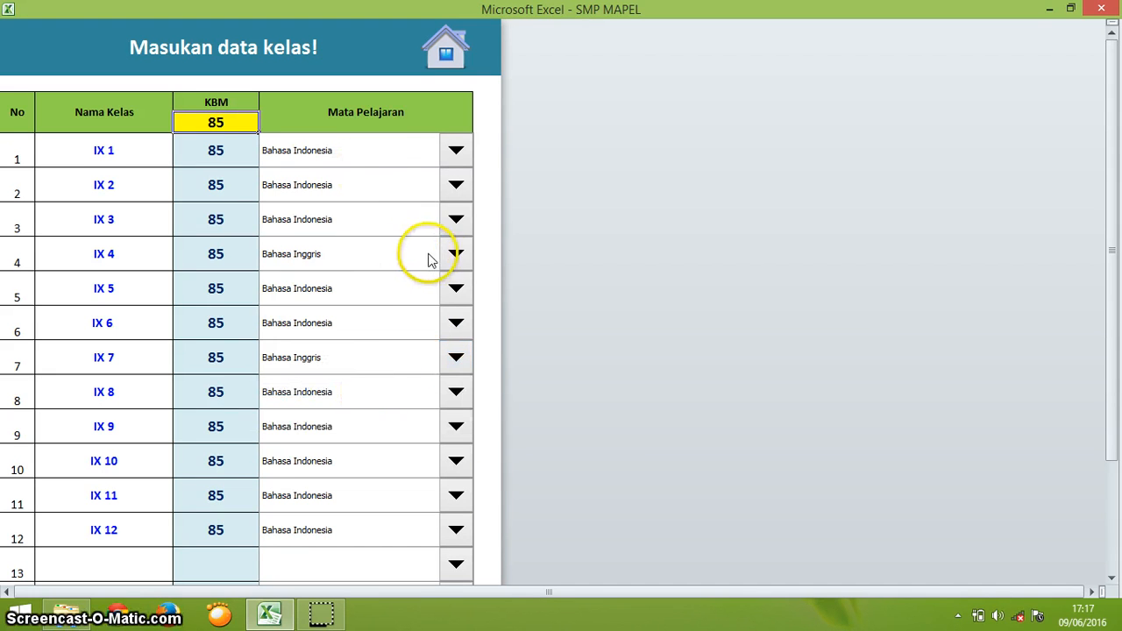
left_click(457, 254)
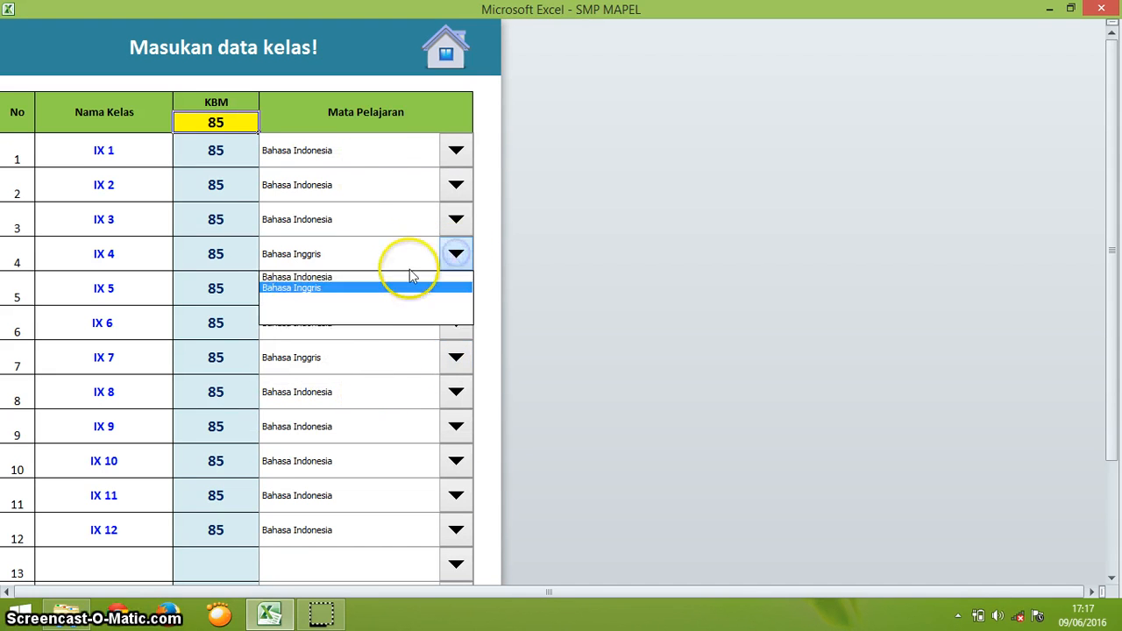
left_click(391, 291)
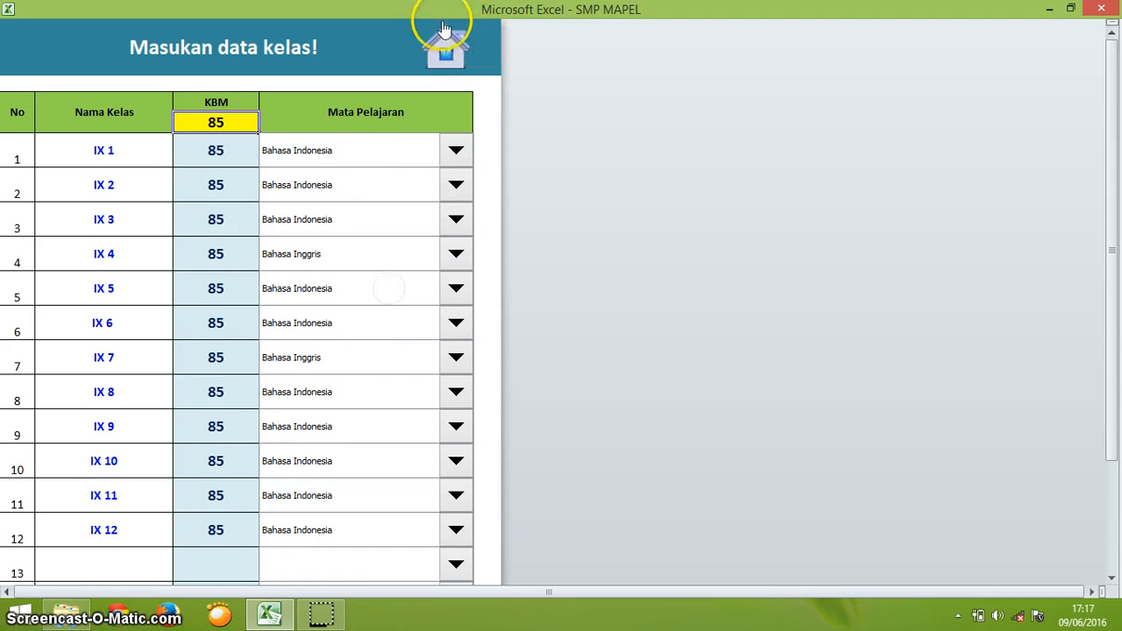
left_click(445, 48)
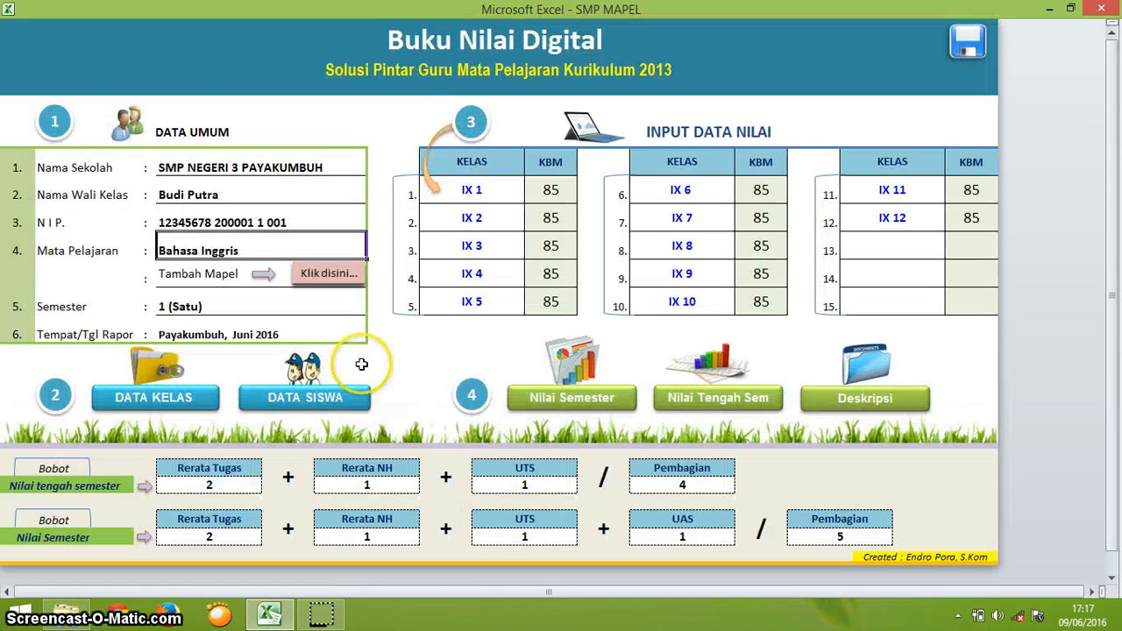
Open the student data sheet, look over the student number and name columns of class IX 1, and return to the main page
left_click(312, 392)
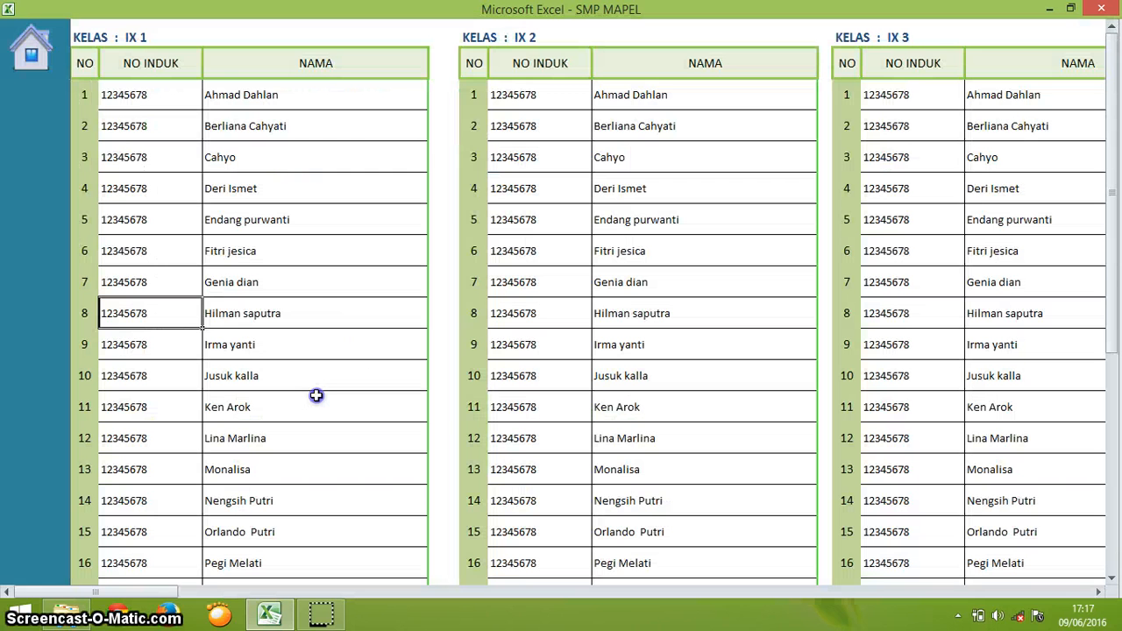
left_click_drag(167, 96, 347, 6)
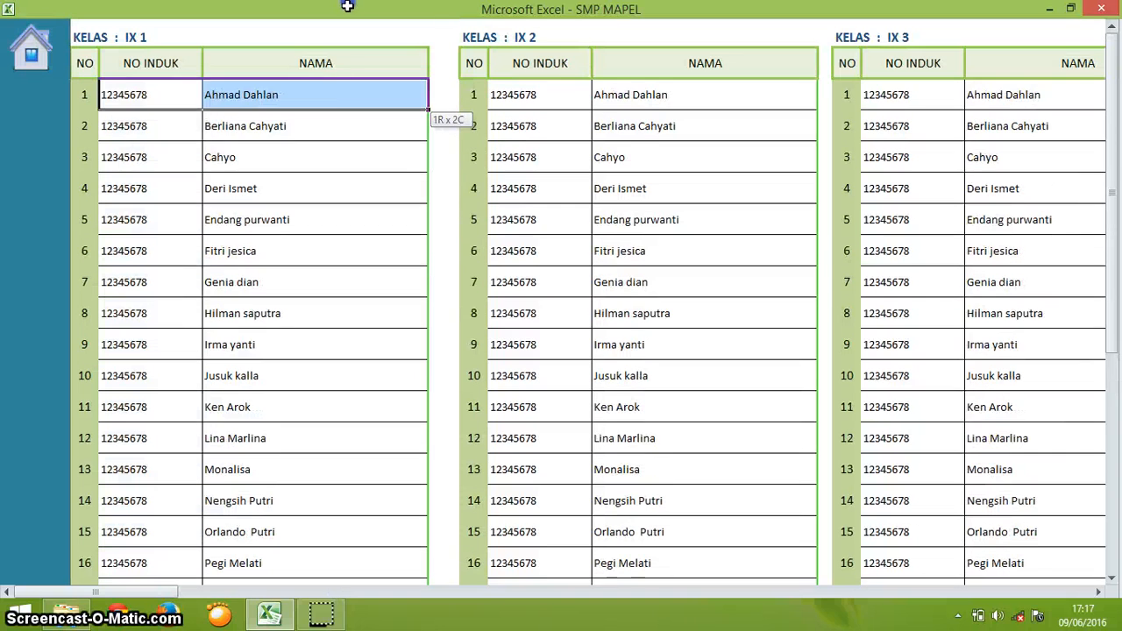
left_click_drag(336, 108, 333, 140)
left_click(175, 100)
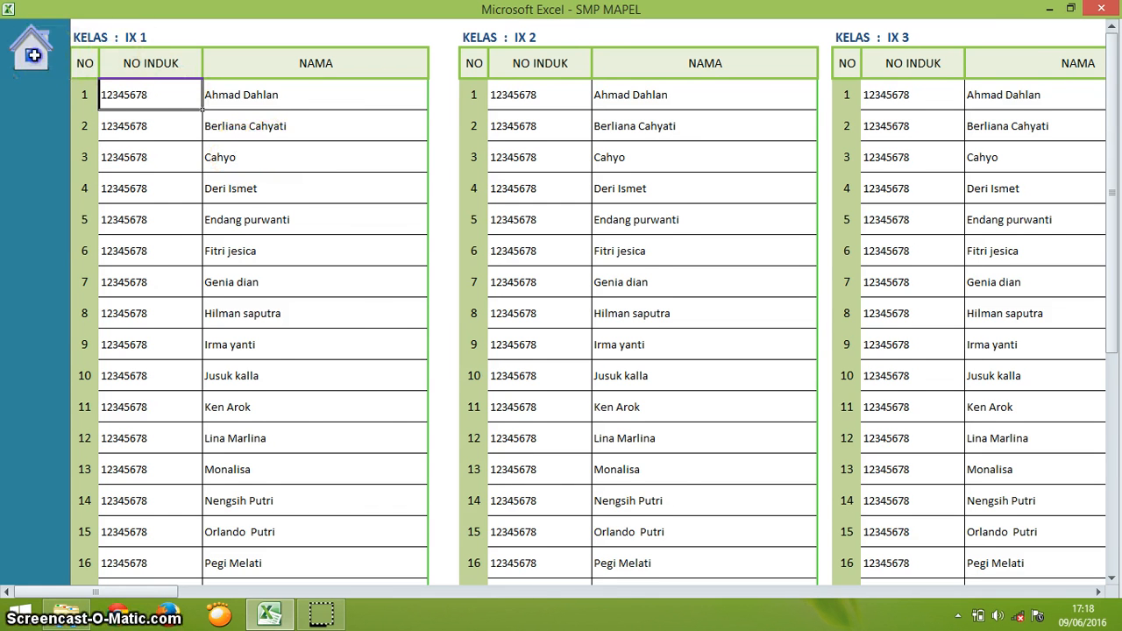
left_click(31, 50)
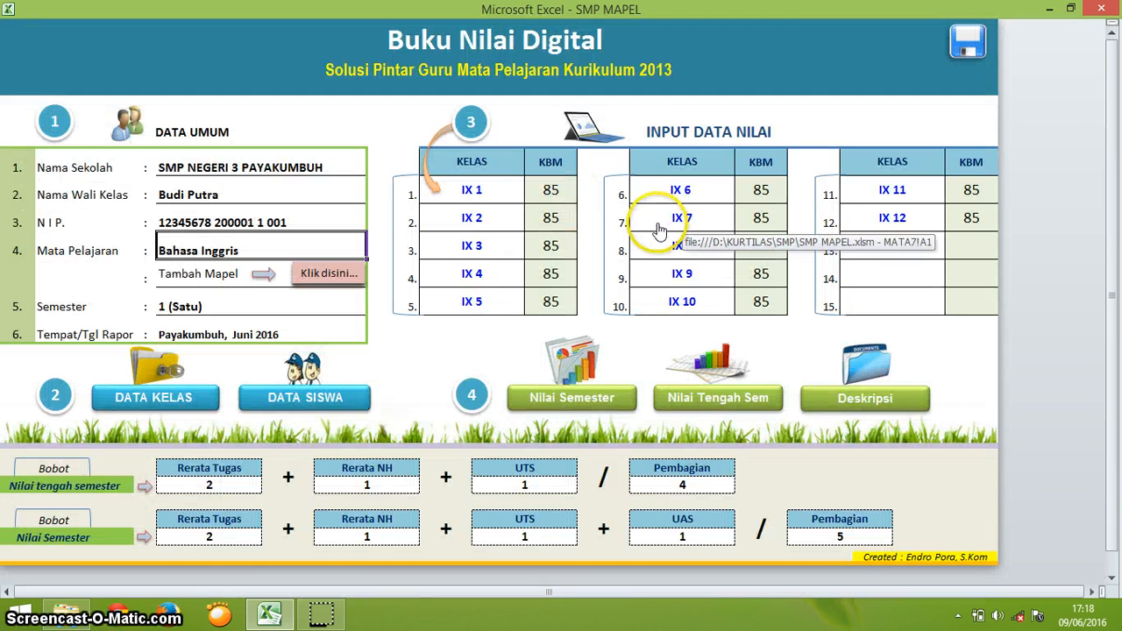
Open the grade entry sheet of class IX 1 and look over its Pengetahuan, Keterampilan and SIKAP columns
left_click(474, 194)
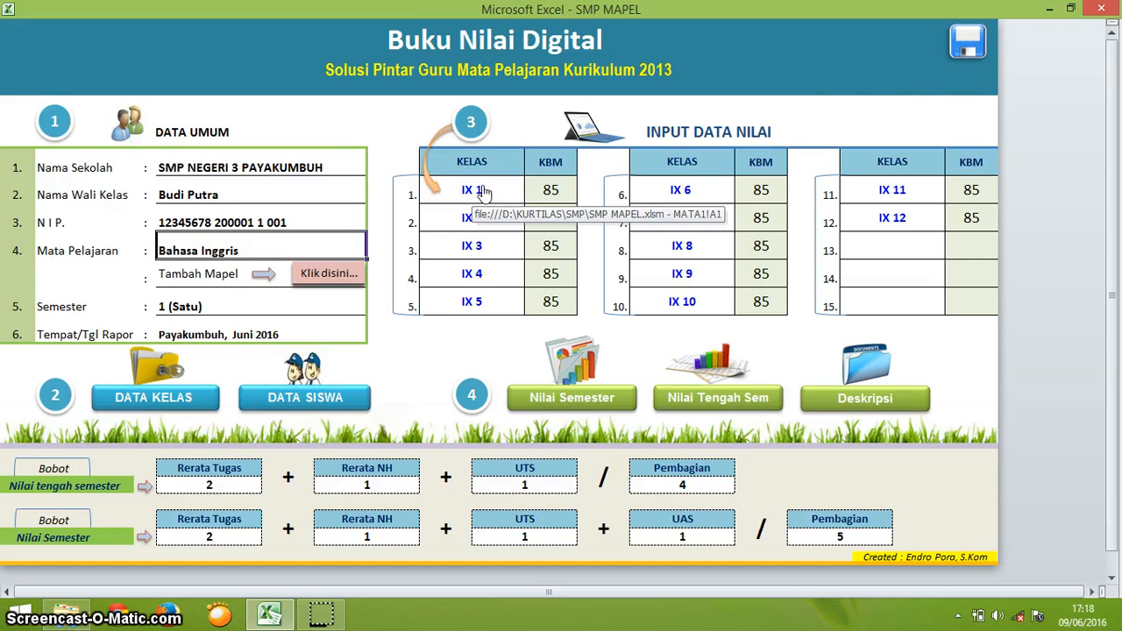
left_click(470, 191)
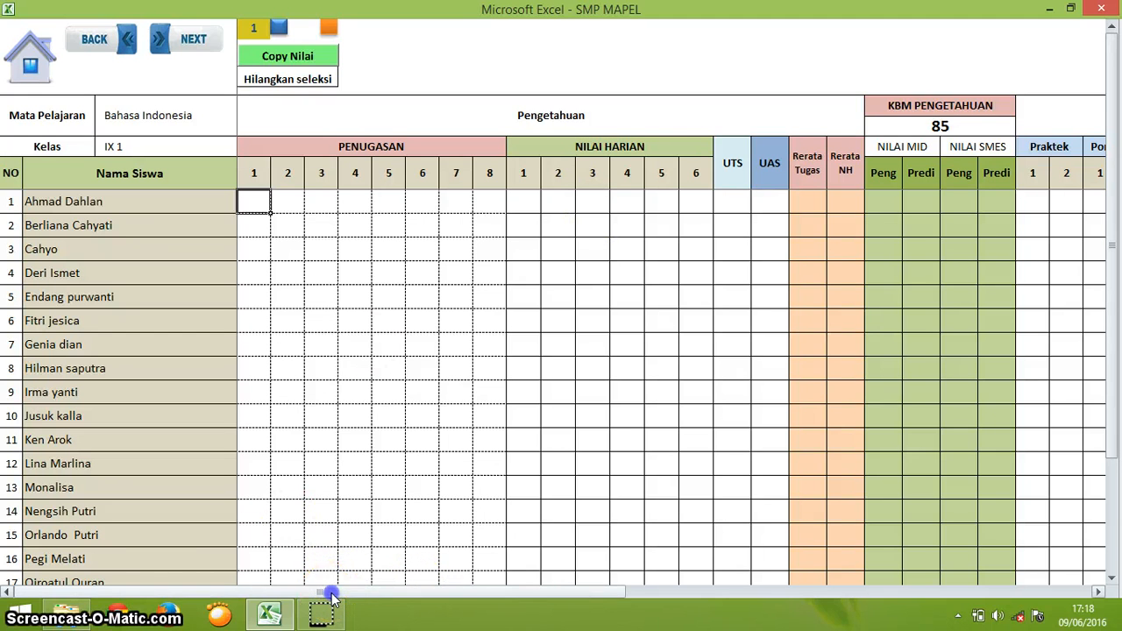
left_click_drag(335, 593, 565, 618)
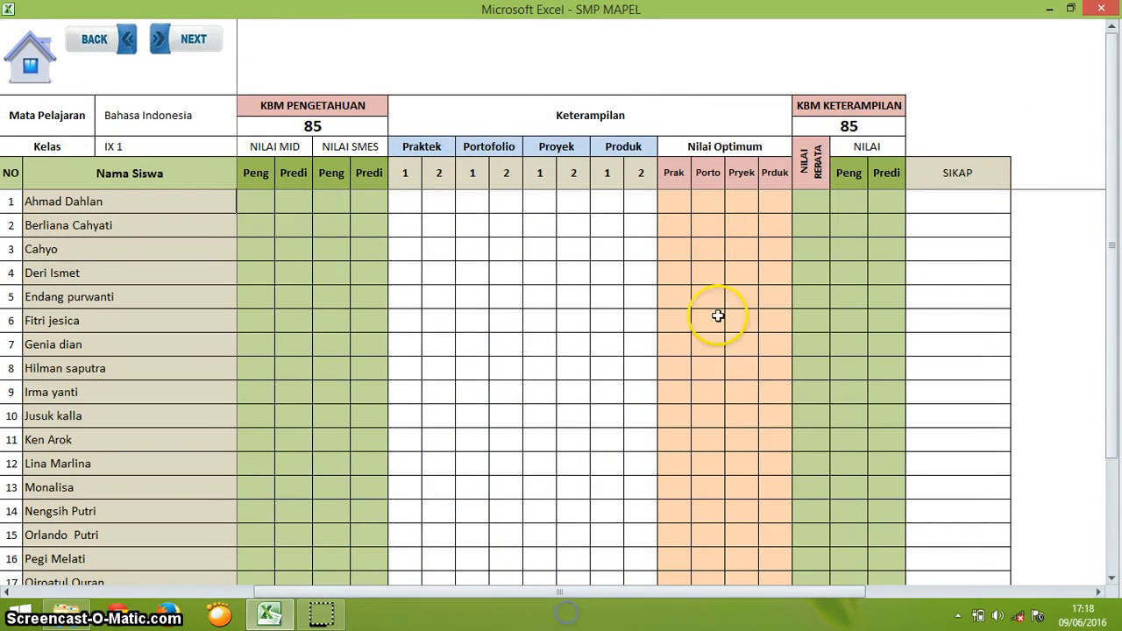
left_click(970, 199)
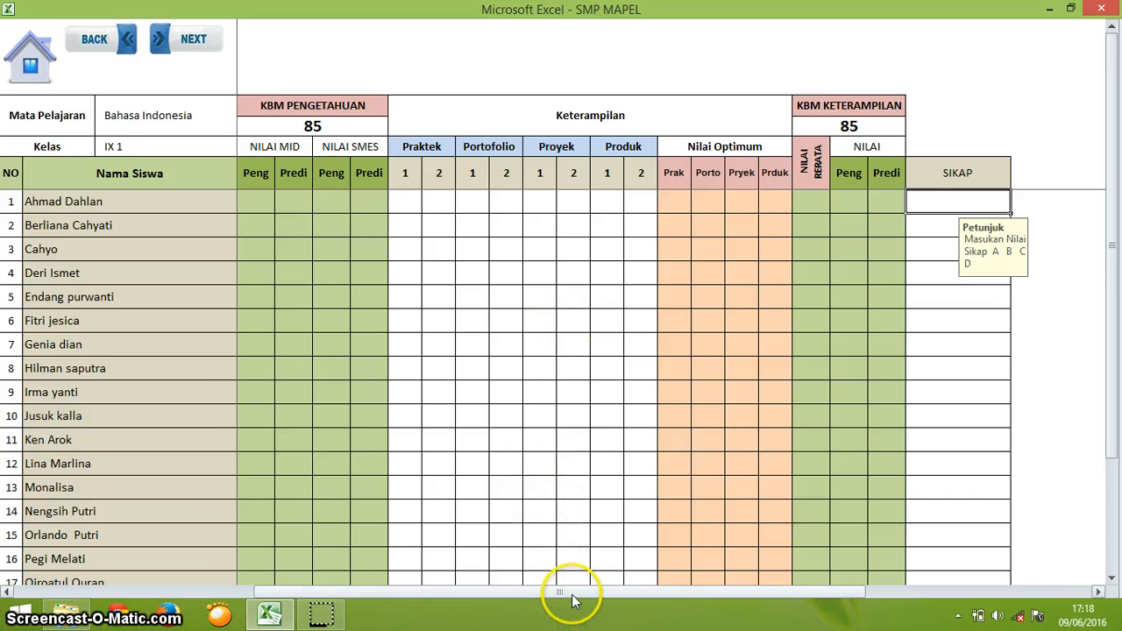
left_click_drag(571, 597, 225, 598)
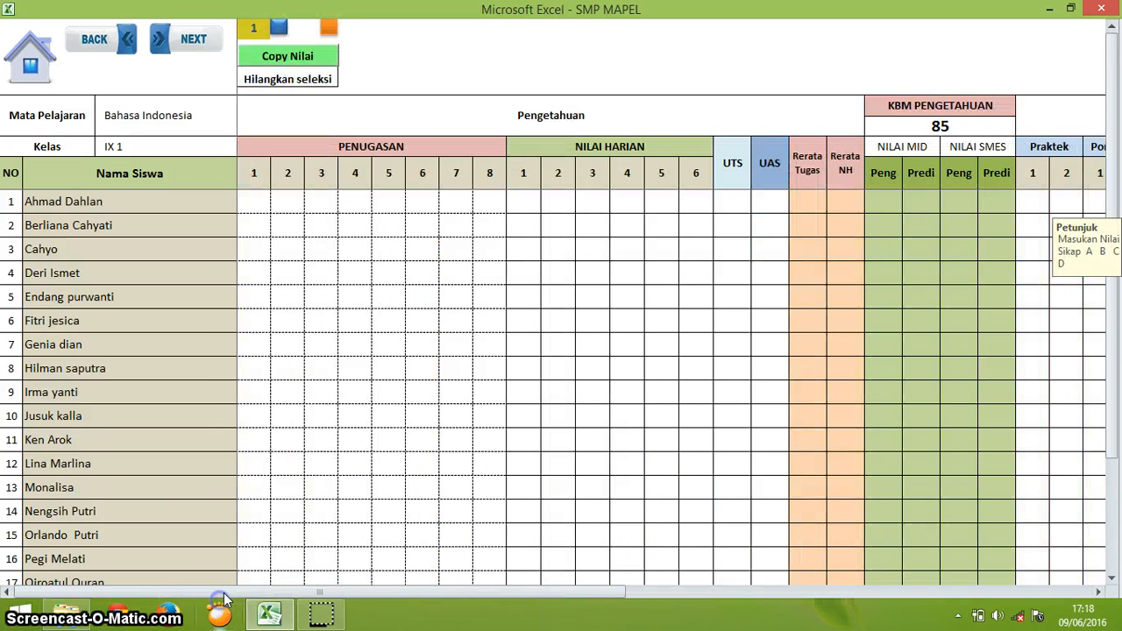
Examine the ISIAN DATA KOMPETENSI DASAR table with its KD KI-3 rows below the student list
scroll(638, 403, "down", 4)
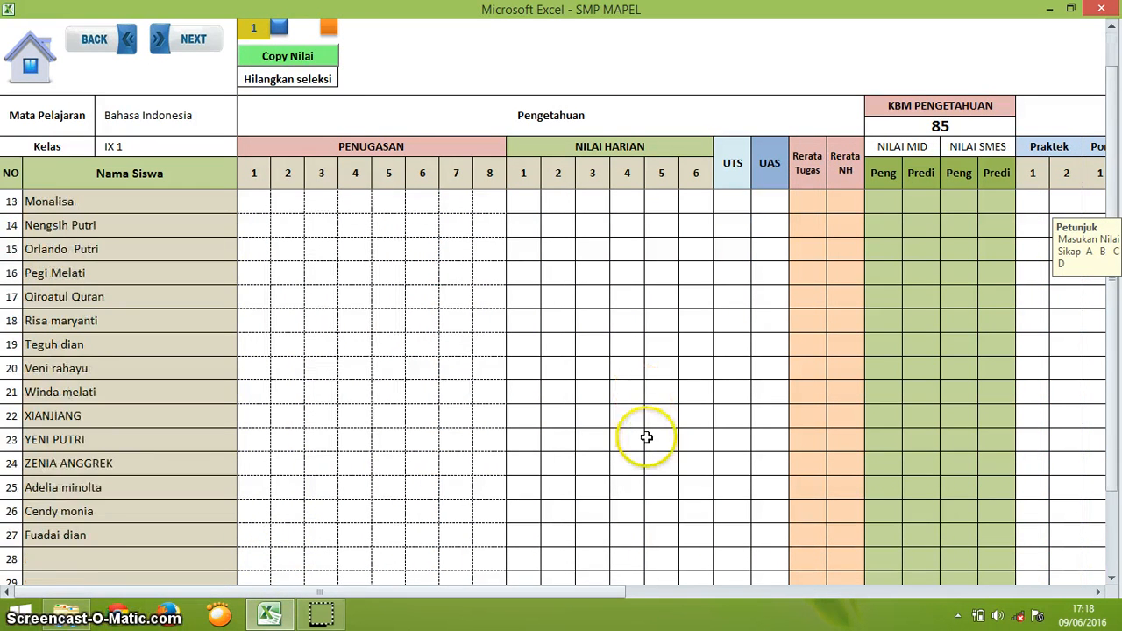
scroll(653, 445, "down", 5)
scroll(658, 452, "down", 3)
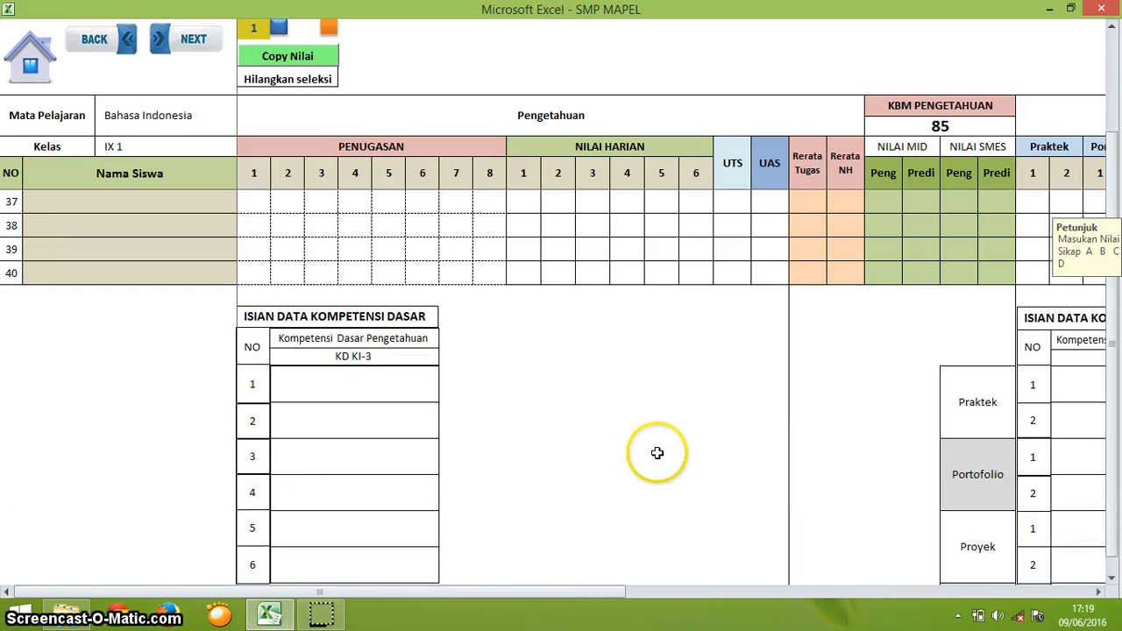
left_click(658, 421)
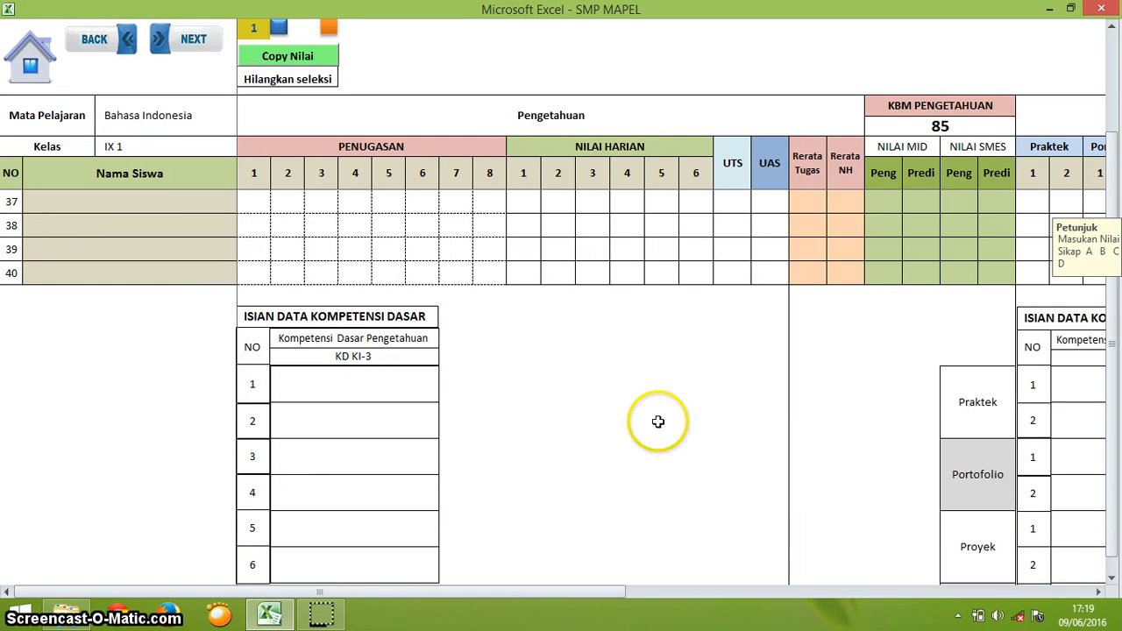
scroll(341, 390, "down", 1)
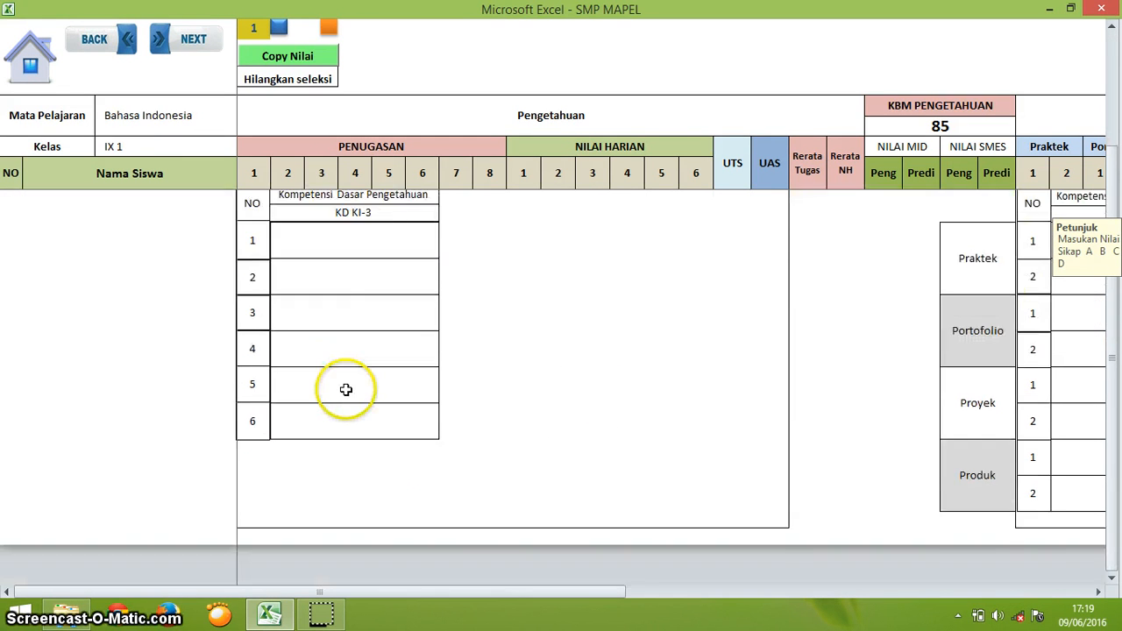
left_click(344, 317)
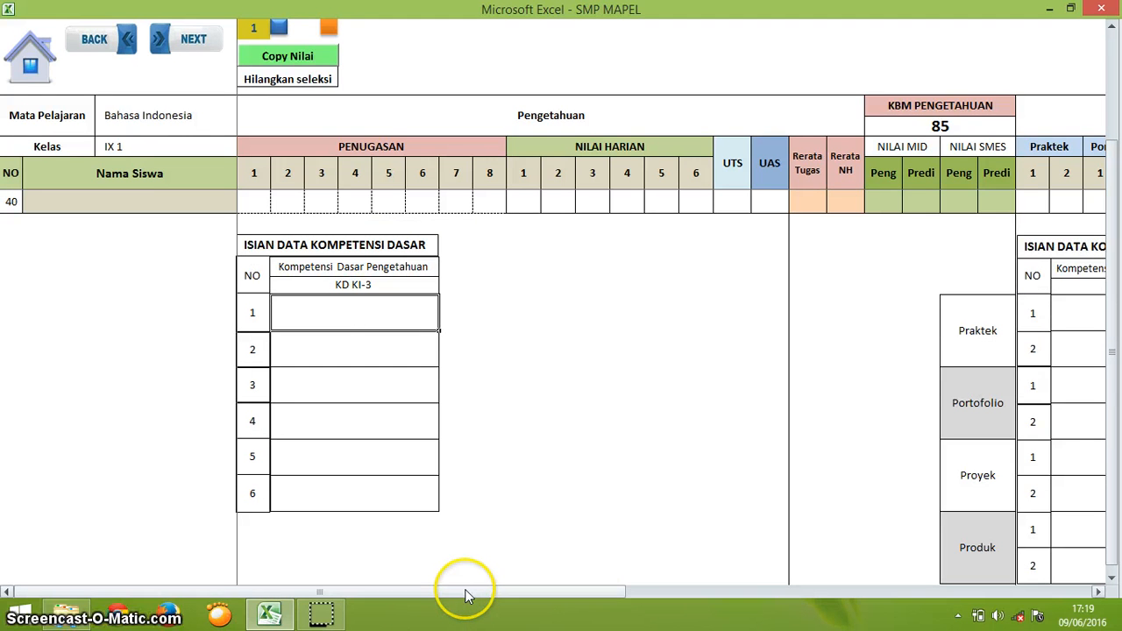
left_click_drag(465, 589, 437, 594)
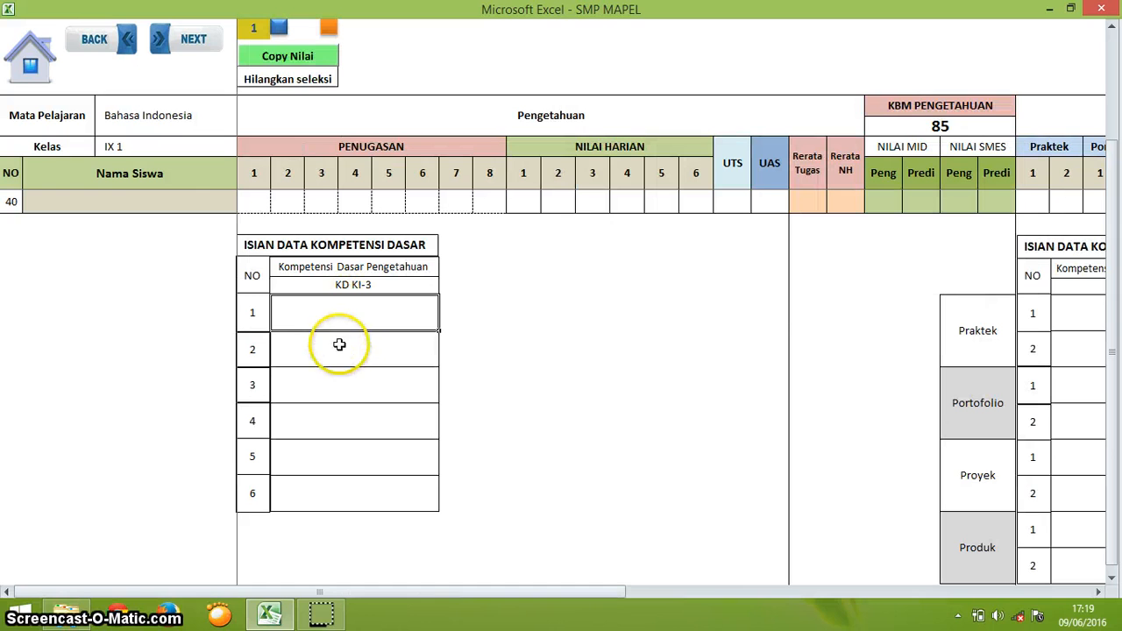
left_click(339, 379)
left_click(339, 380)
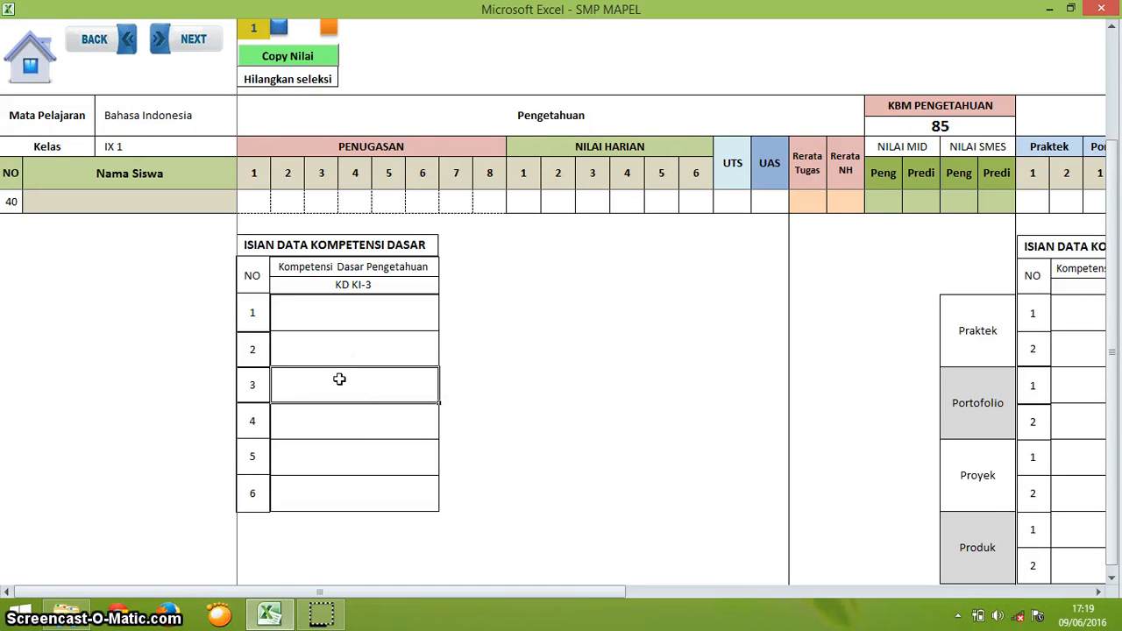
scroll(431, 430, "up", 2)
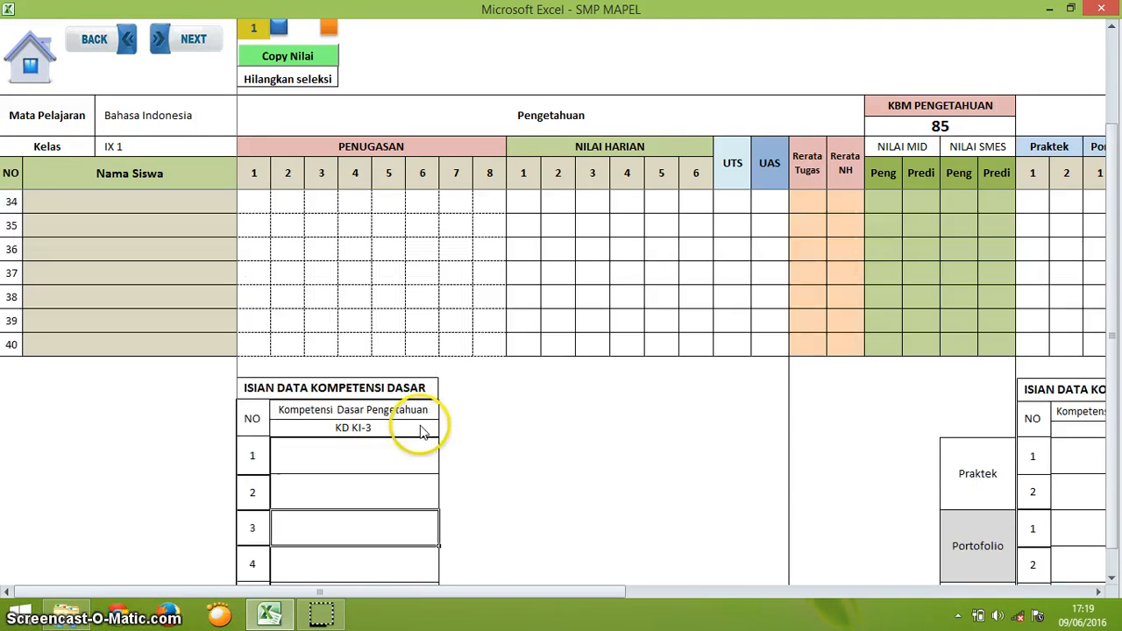
scroll(503, 466, "up", 11)
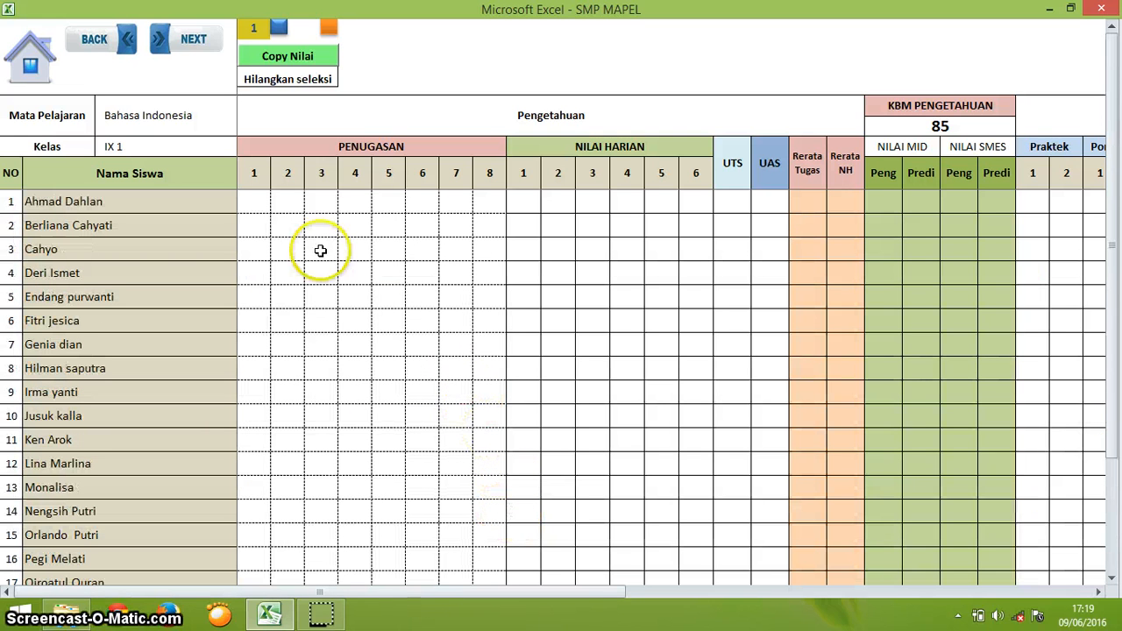
Enter the first student's PENUGASAN scores 1 to 3 as 80, 90 and 95
left_click(254, 202)
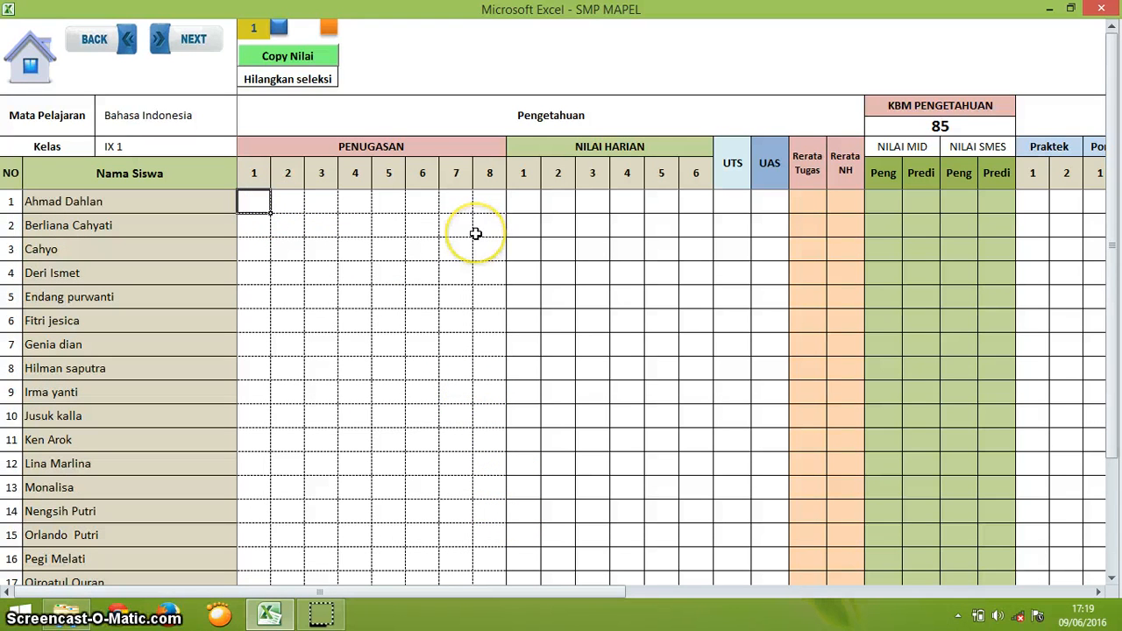
type("80")
key("Tab")
type("90")
key("Tab")
type("9")
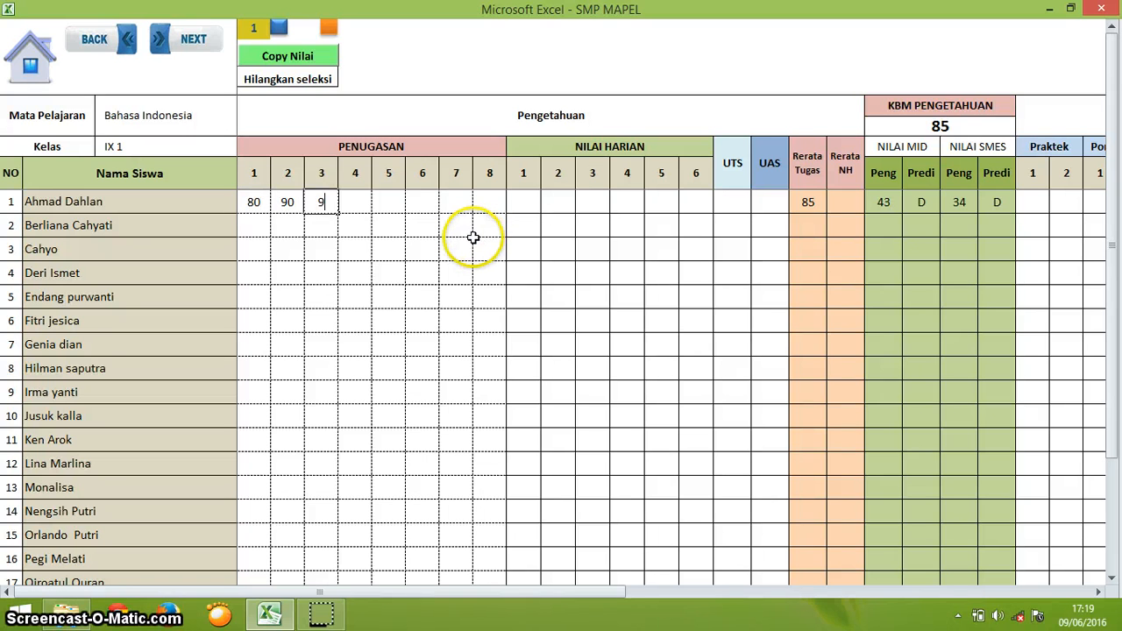
type("5")
key("Tab")
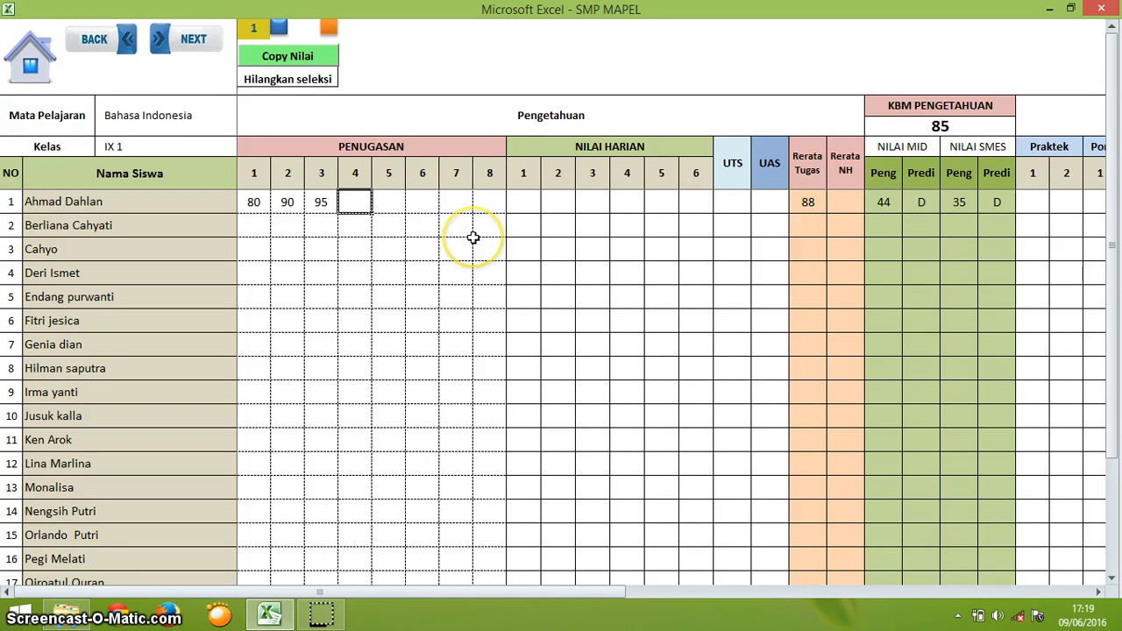
Enter the first student's NILAI HARIAN scores 1 to 3 as 90, 95 and 75
left_click(523, 203)
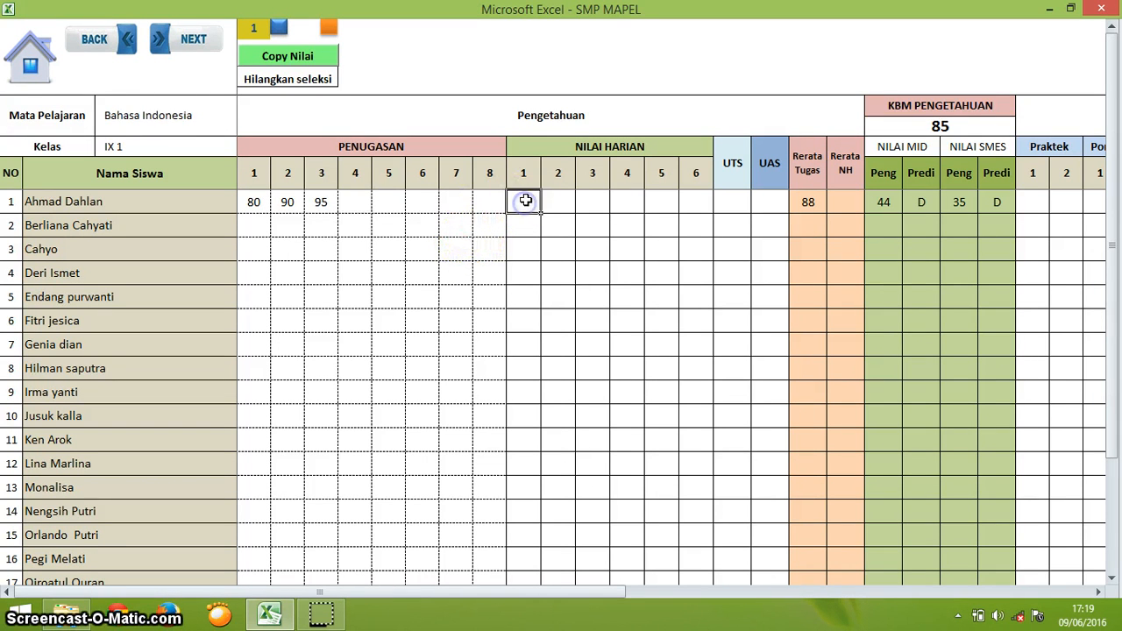
type("90")
key("Tab")
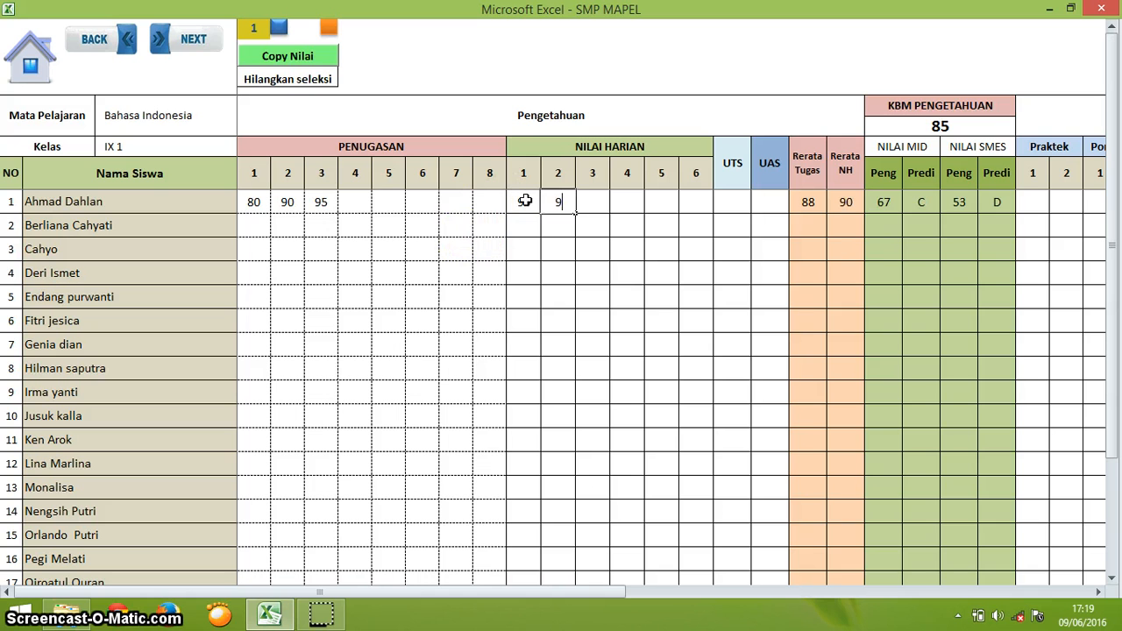
type("95")
key("Tab")
type("7")
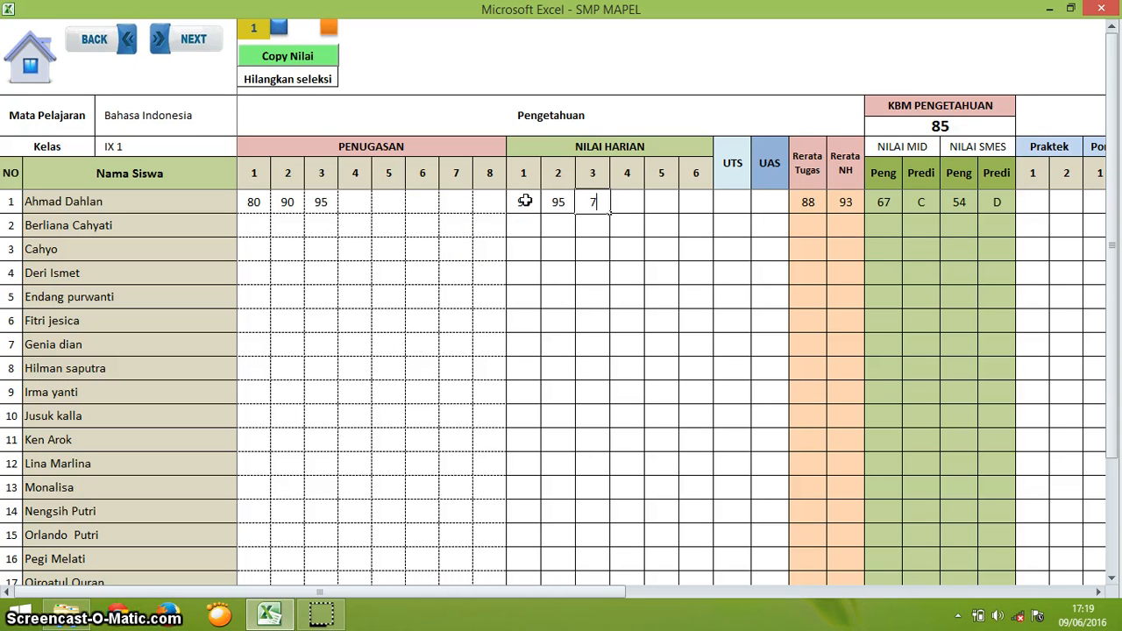
type("5")
key("Return")
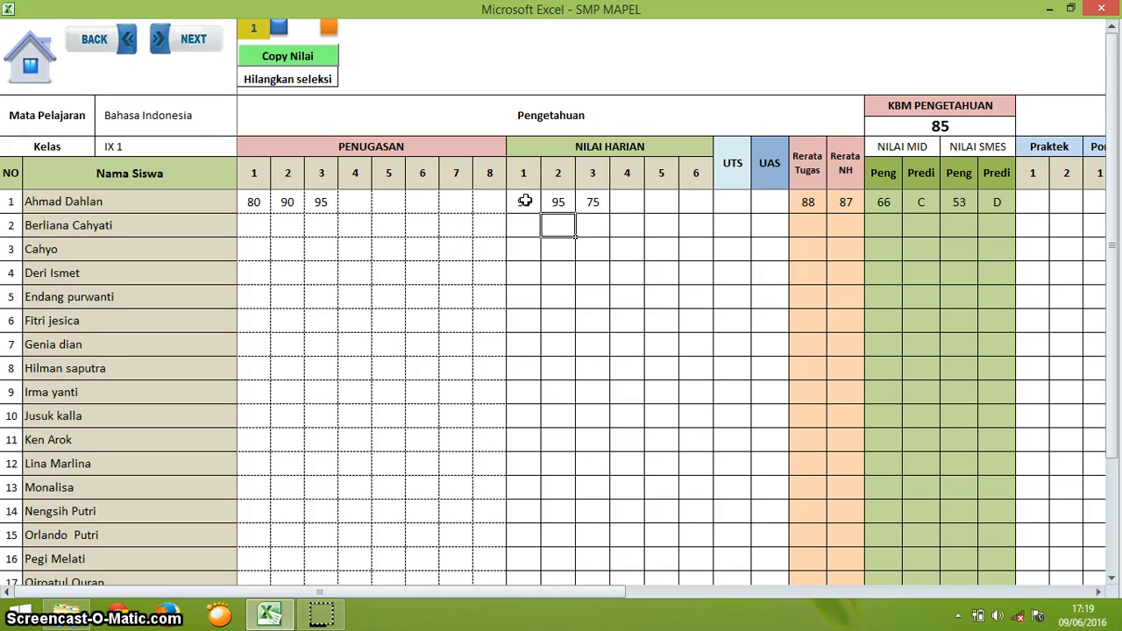
Enter the second student's PENUGASAN scores 1 and 2 as 90 and 95
key("Left")
key("Left")
key("Left")
key("Left")
key("Left")
key("Left")
key("Left")
key("Left")
key("Left")
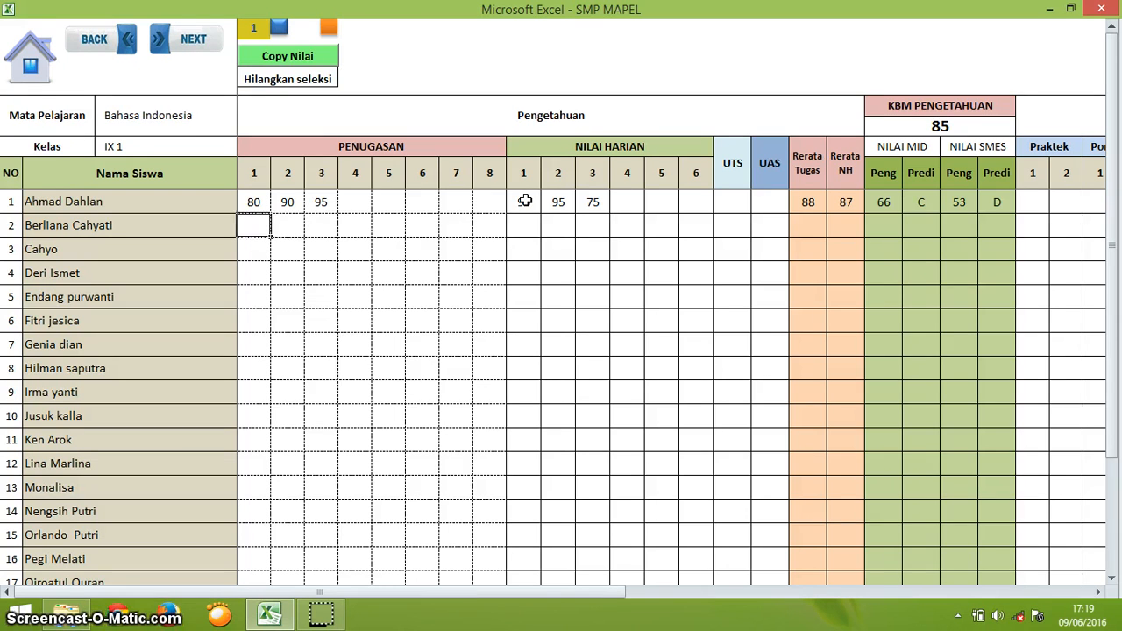
type("90")
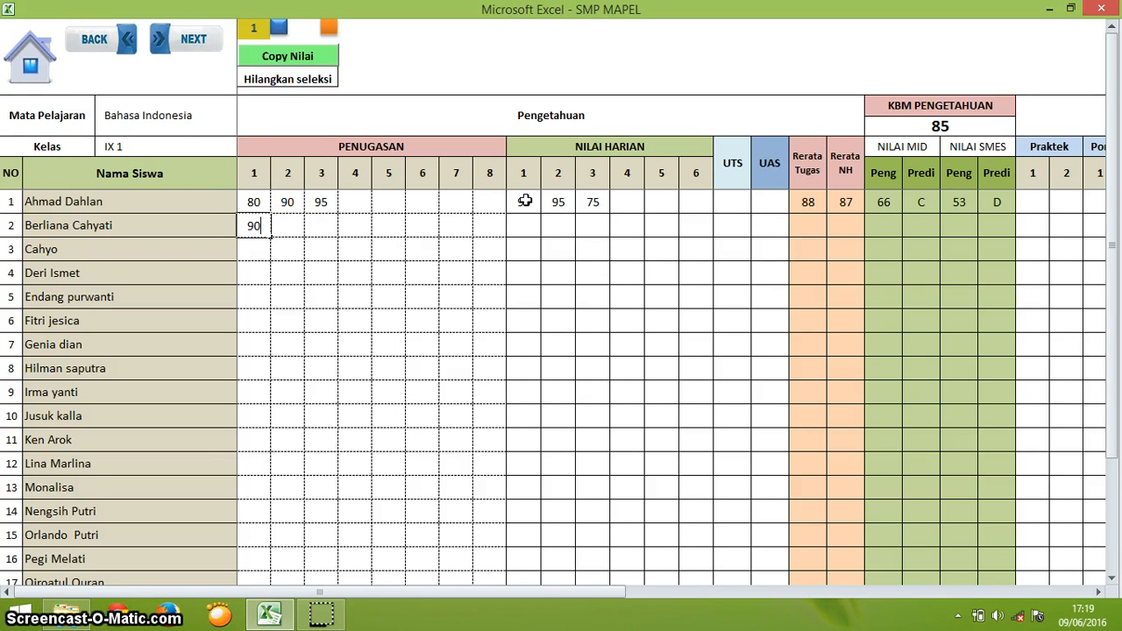
key("Tab")
type("95")
key("Down")
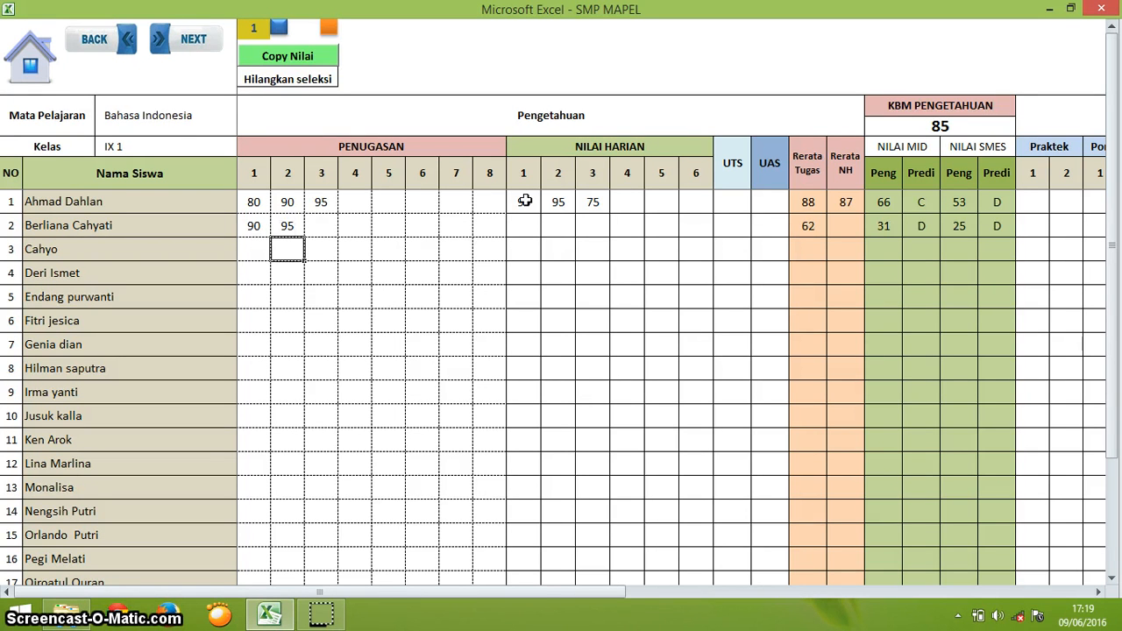
Enter the second student's NILAI HARIAN scores 1 to 3 as 90, 95 and 80
key("Right")
key("Down")
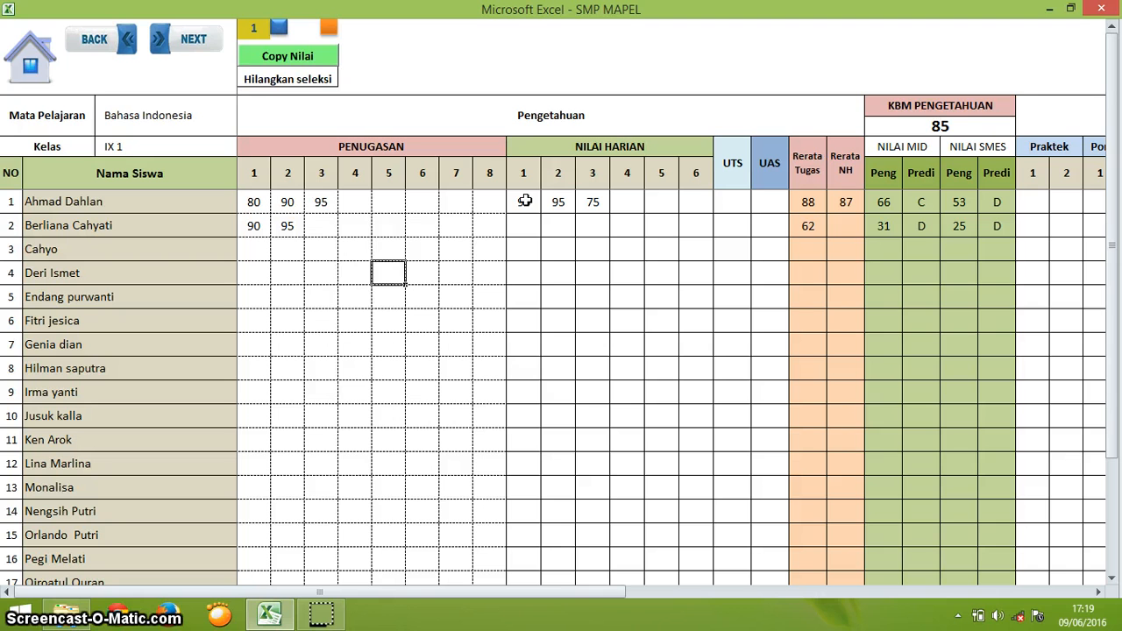
key("Up")
key("Up")
key("Right")
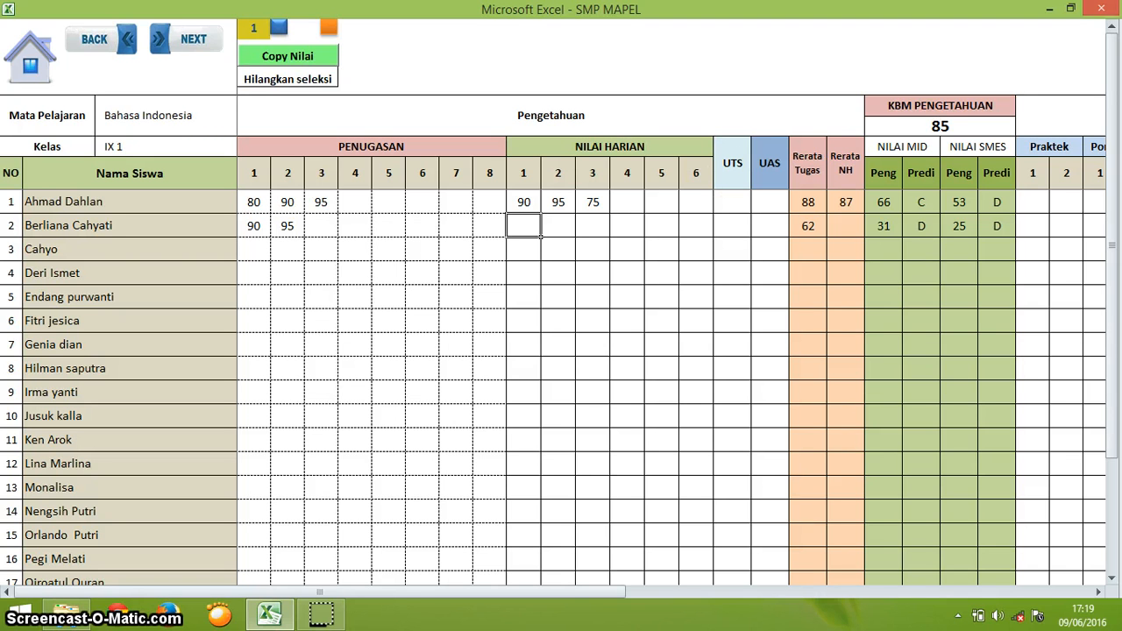
type("90")
key("Tab")
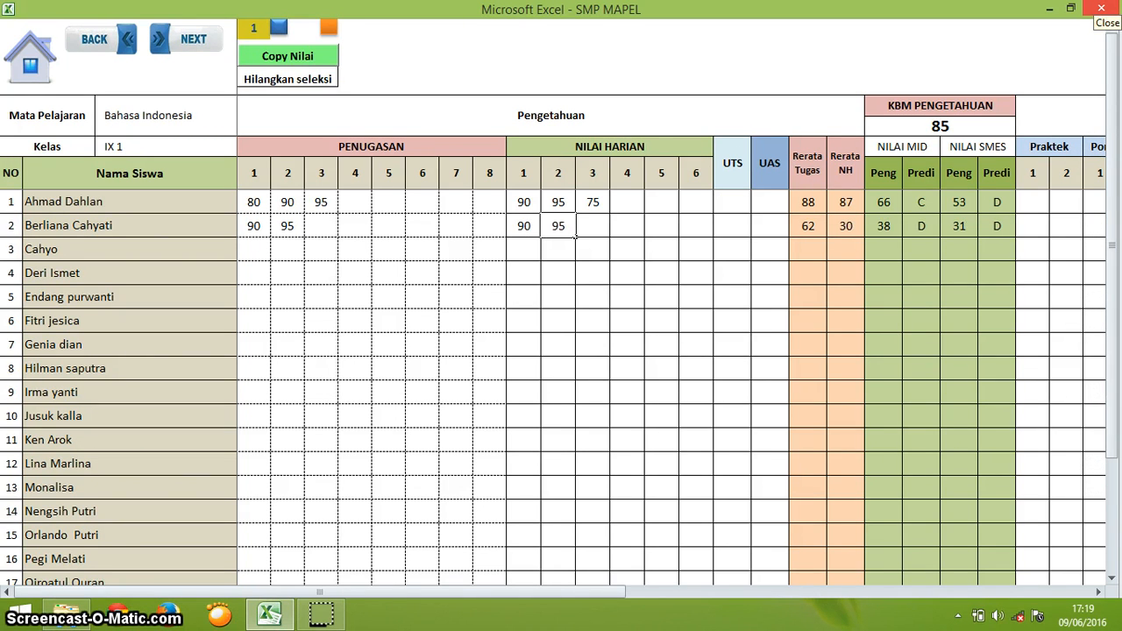
type("95")
key("Tab")
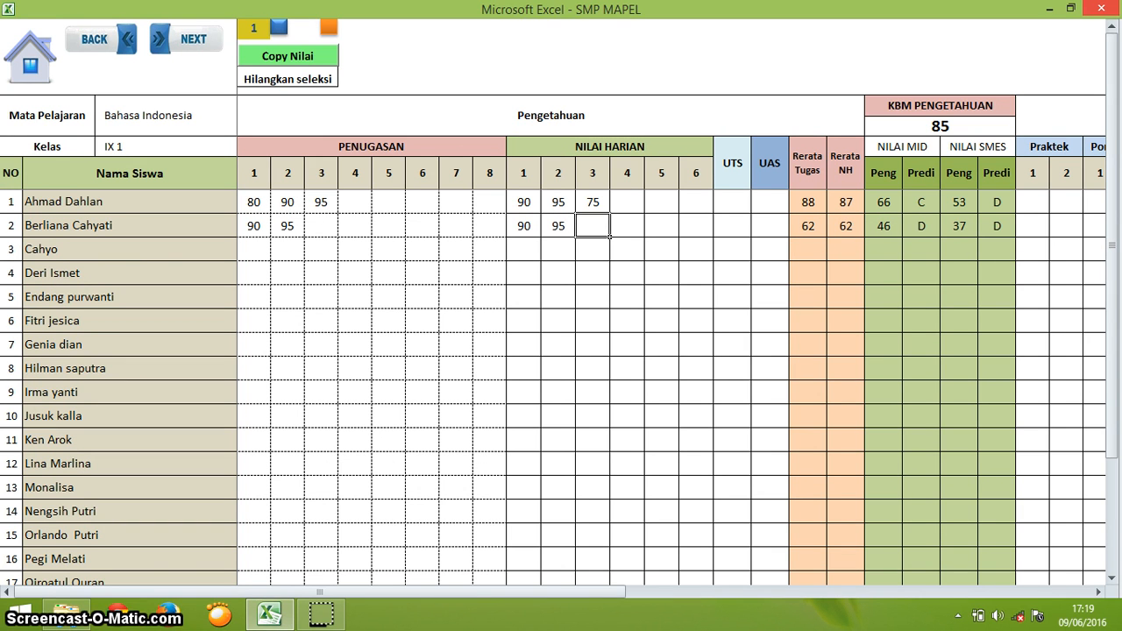
type("80")
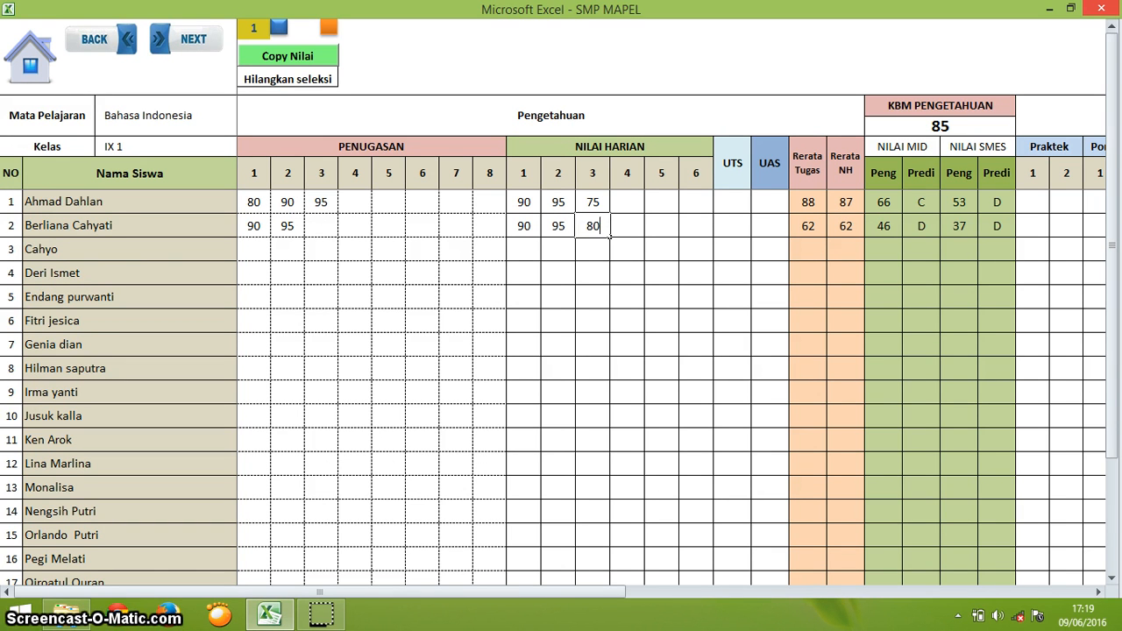
key("Return")
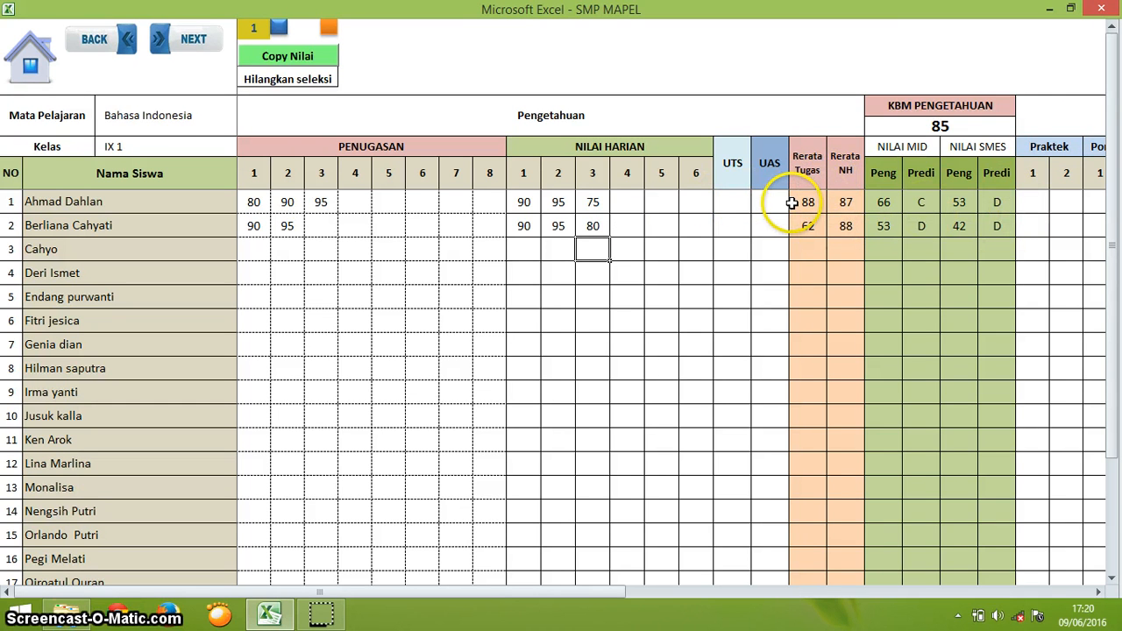
Enter 90 as both the UTS and UAS scores for the first two students
left_click(737, 199)
type("90")
key("Tab")
type("90")
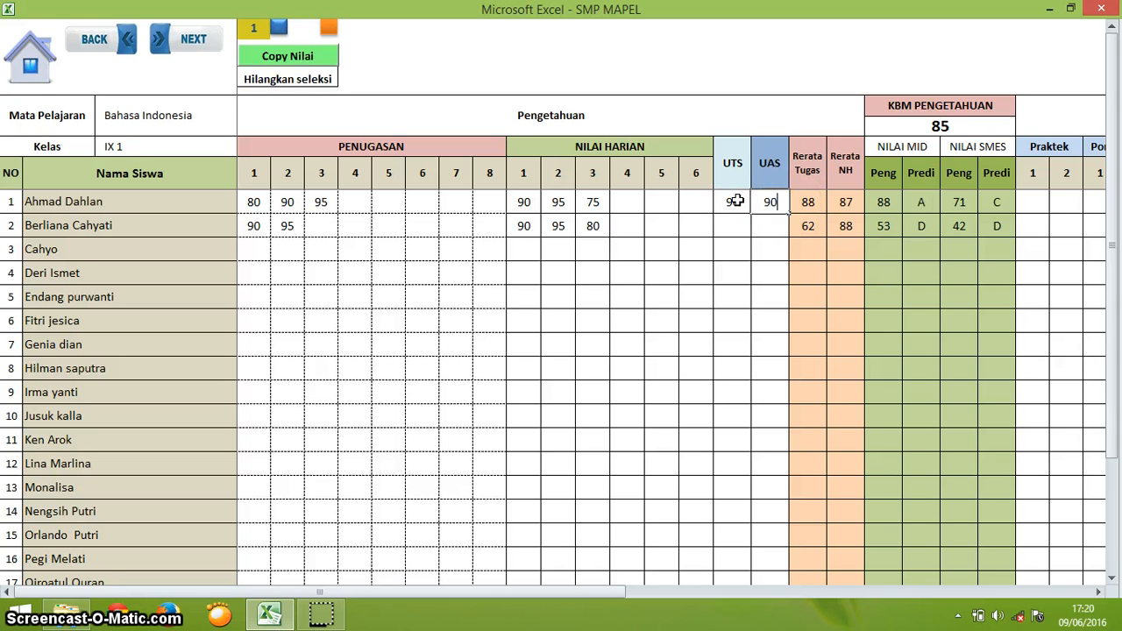
key("Return")
type("90")
key("Tab")
type("90")
key("Down")
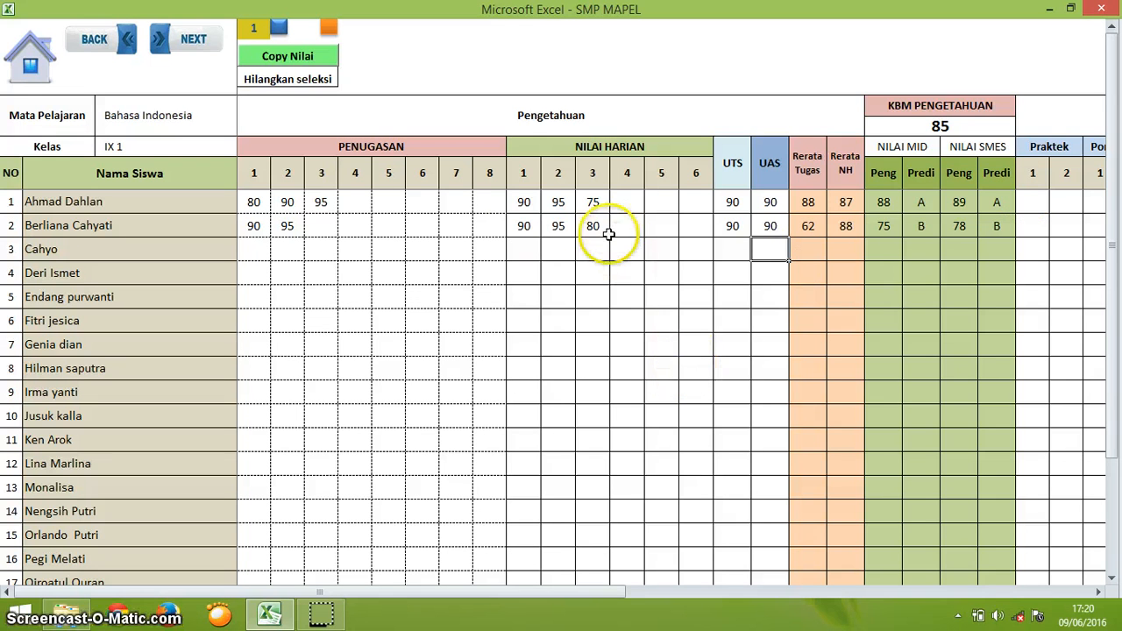
Select both students' NILAI HARIAN scores and compare them with the basic competency table below the list
left_click_drag(520, 201, 587, 224)
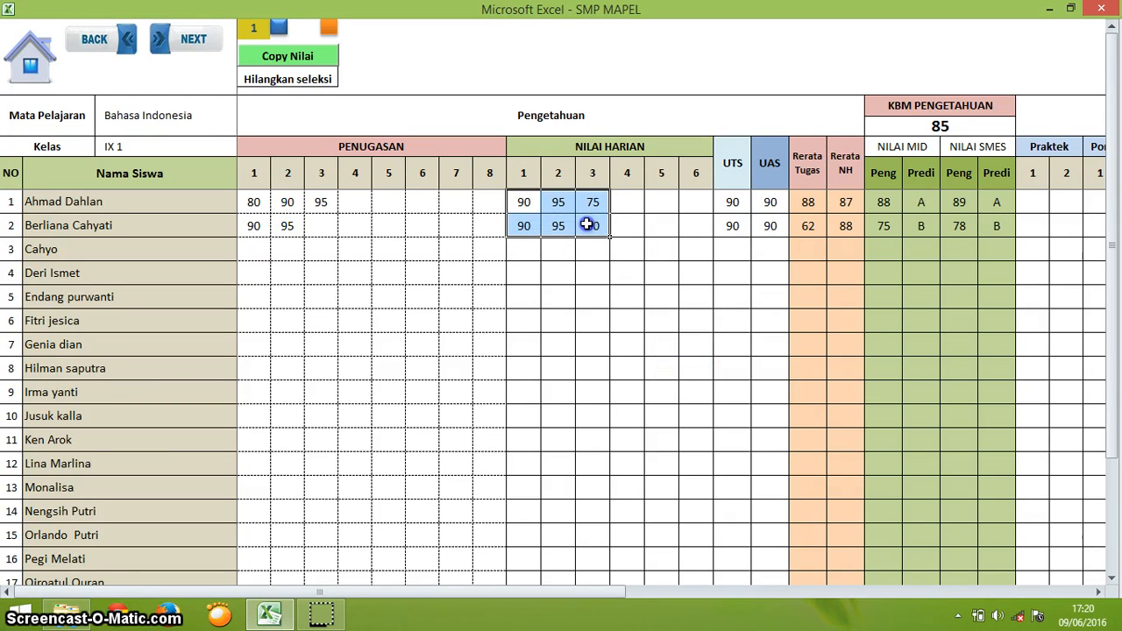
scroll(594, 375, "down", 12)
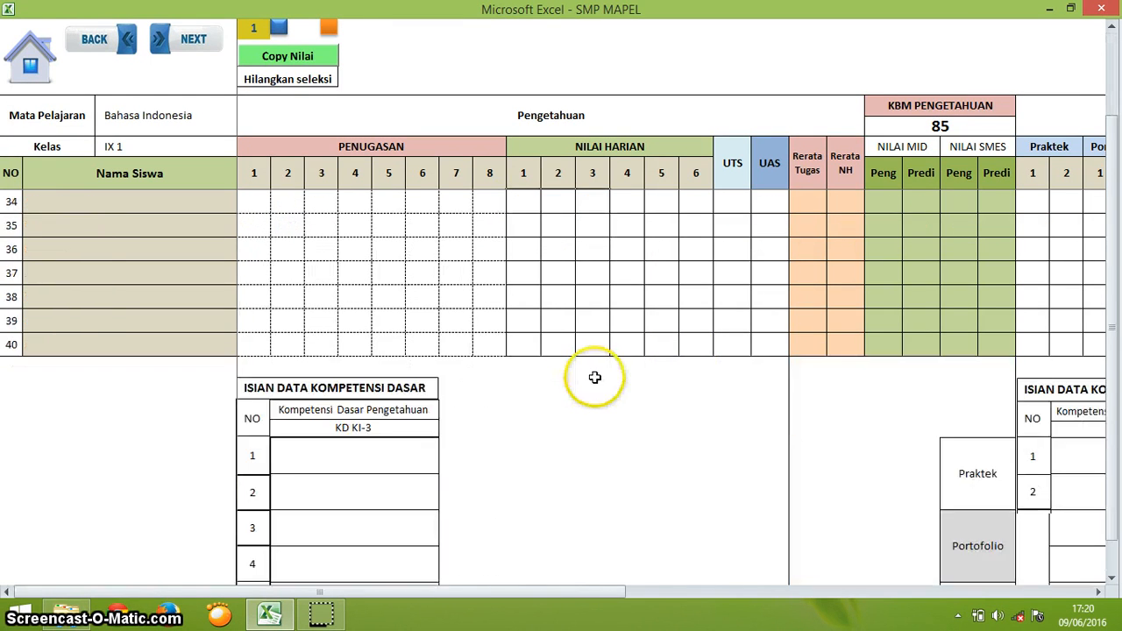
scroll(594, 374, "up", 12)
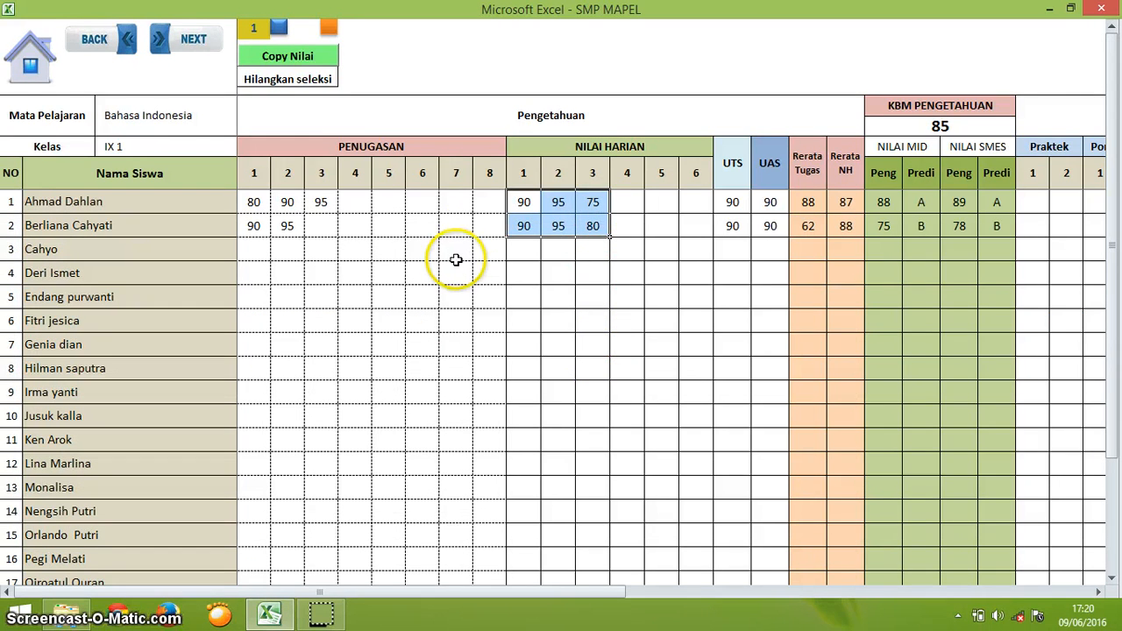
Enter "Membaca secara EYD" as basic competency 1 in the KD KI-3 knowledge table below the student list
scroll(462, 273, "down", 8)
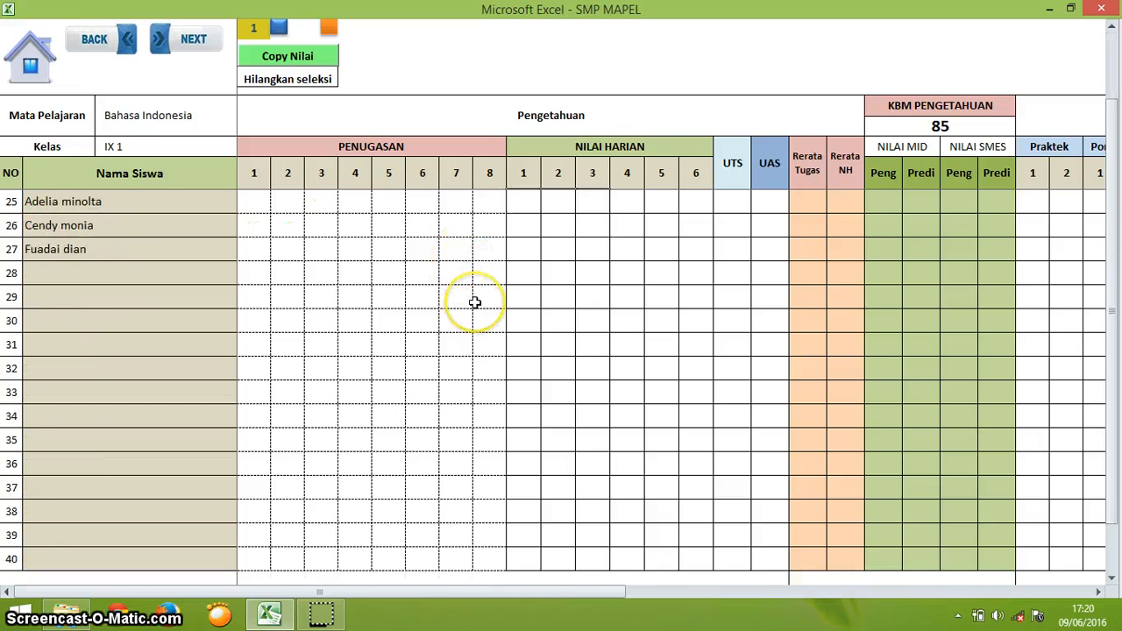
scroll(473, 301, "down", 4)
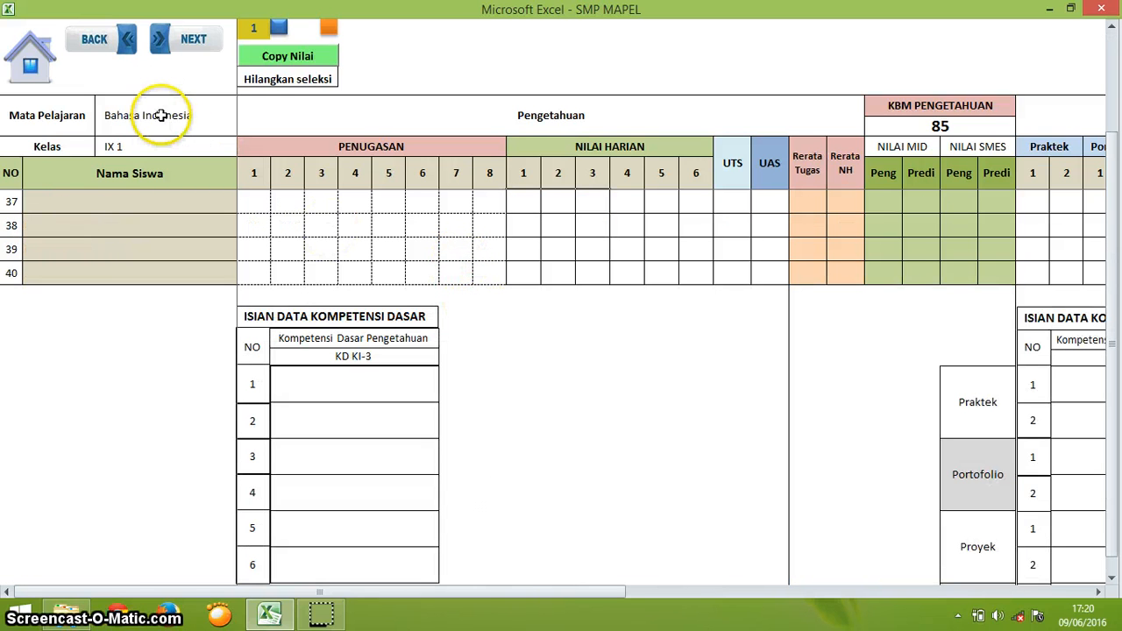
left_click(354, 389)
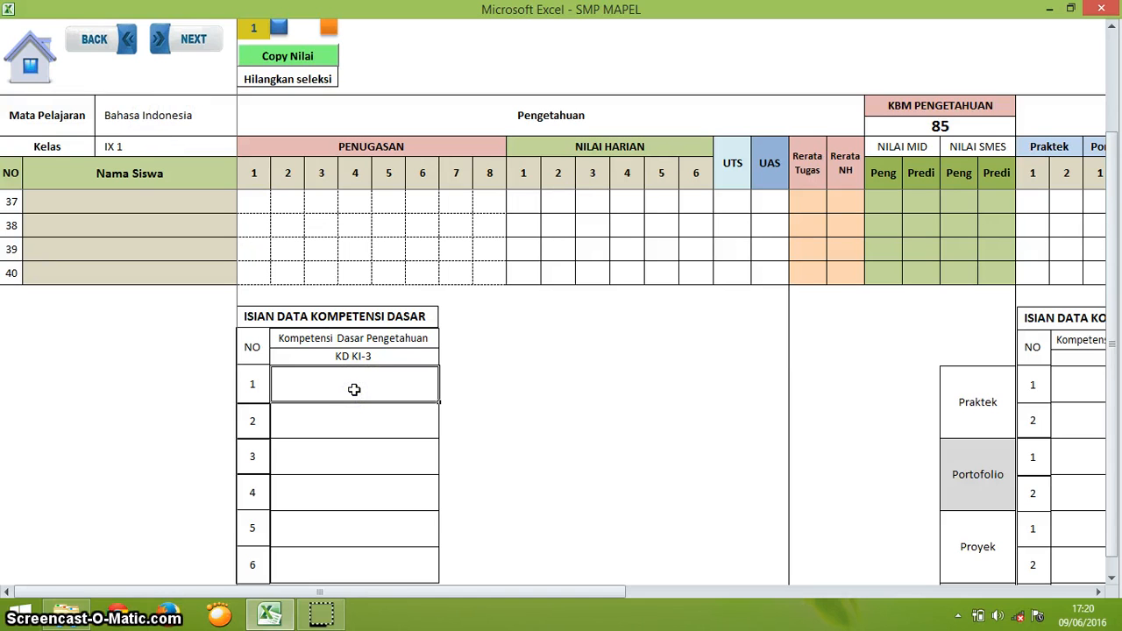
double_click(354, 389)
type("Me")
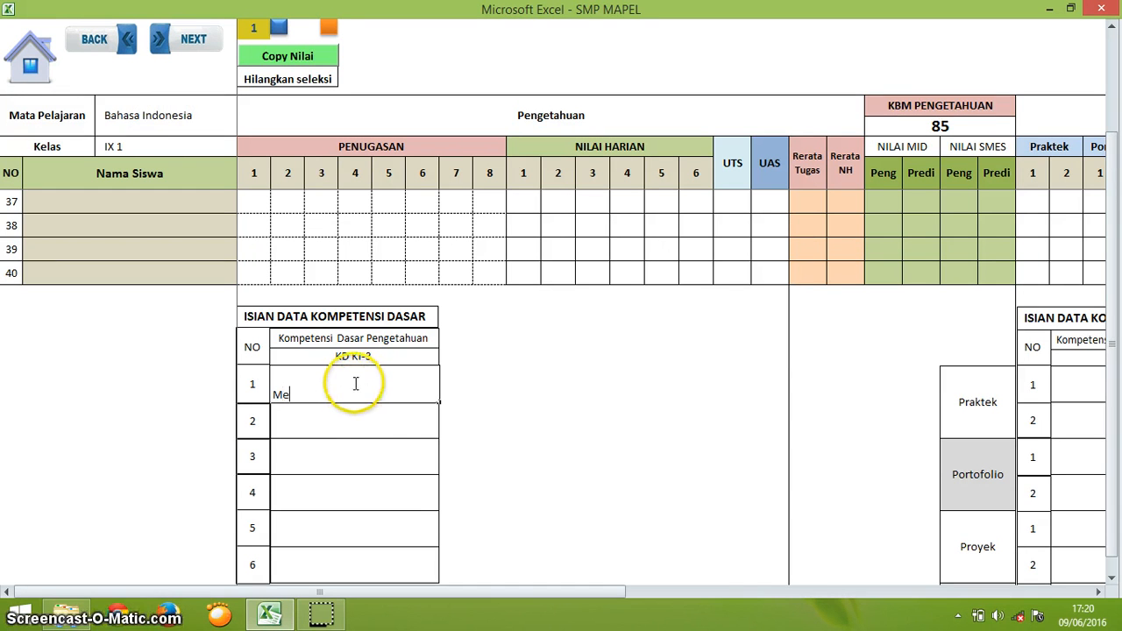
type("mbaca ")
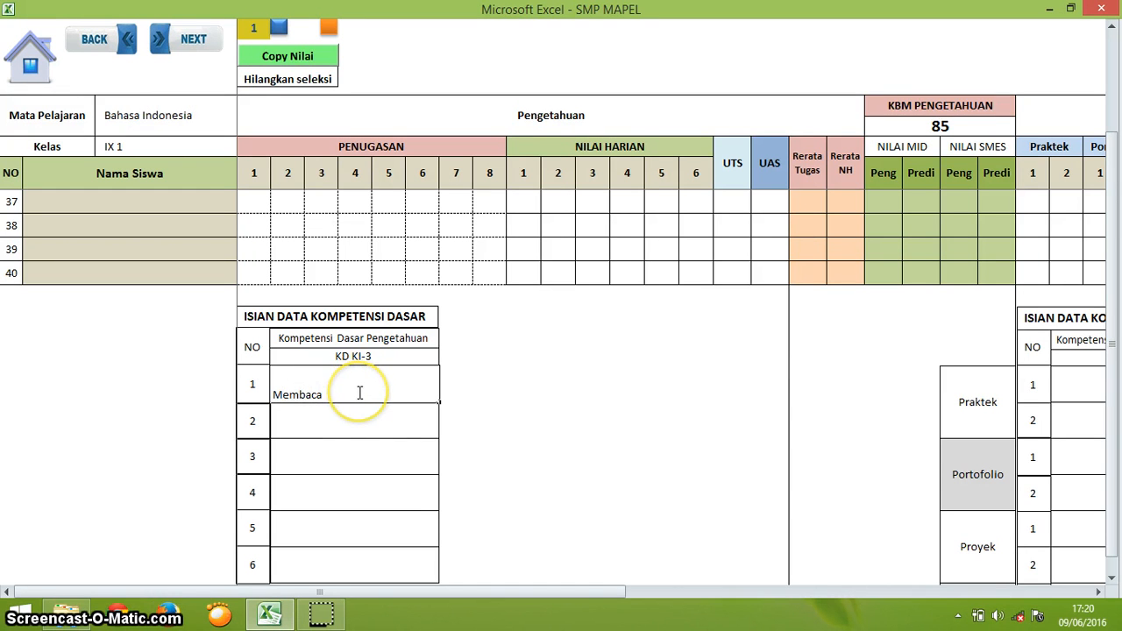
type("secara")
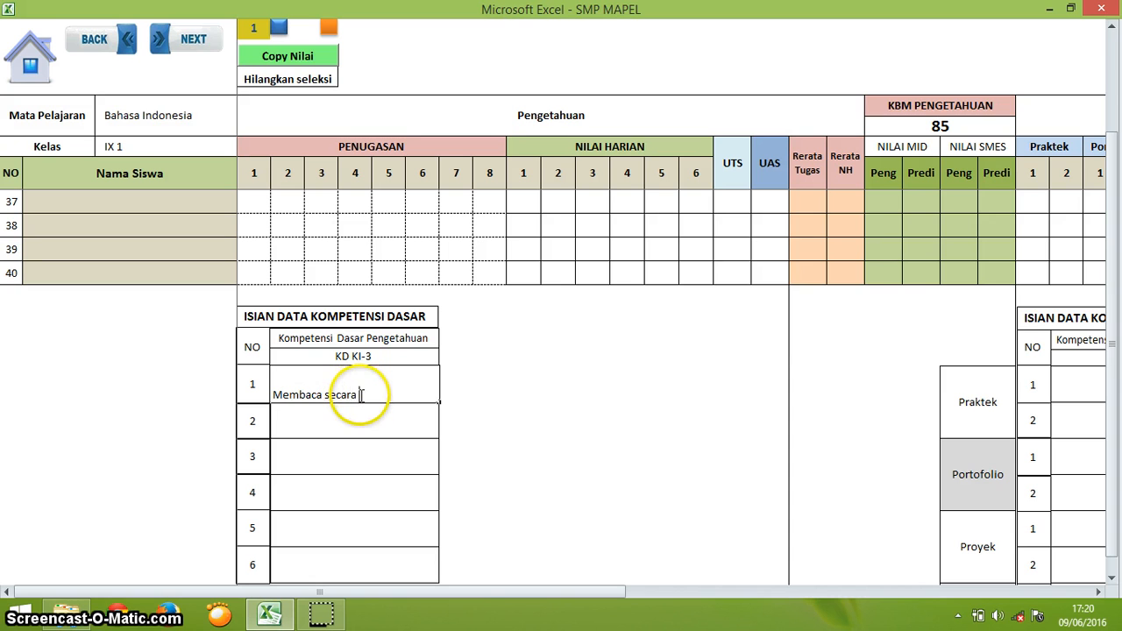
type(" EYD")
key("Return")
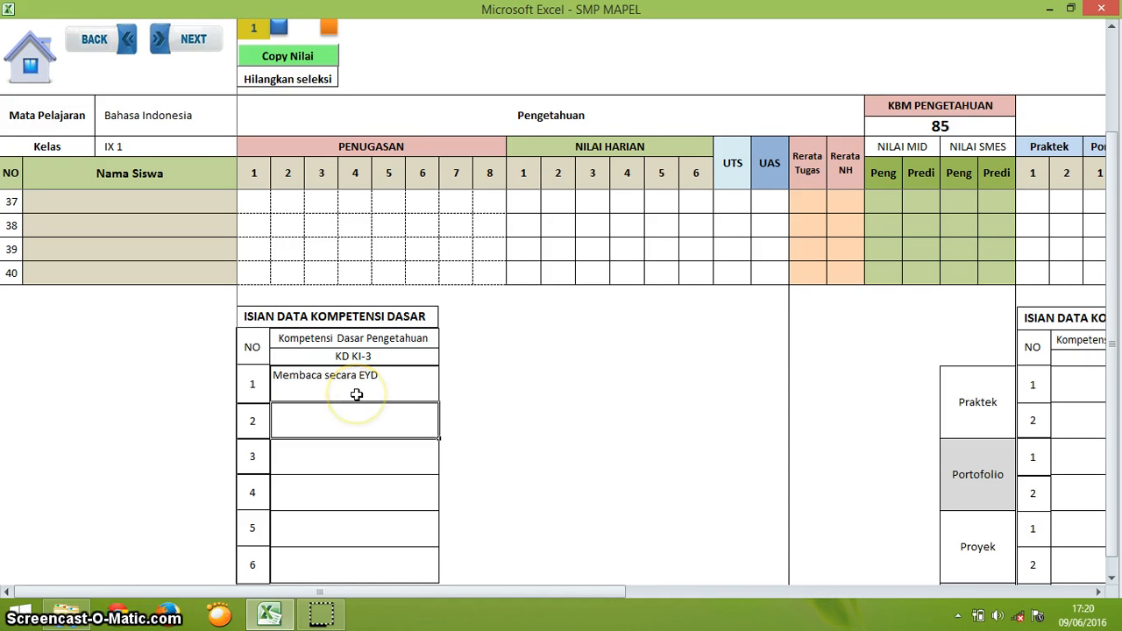
Enter "Mengenal berbagai majas dalam bahasa indonesia" as basic competency 2 in the KD KI-3 table
left_click(360, 397)
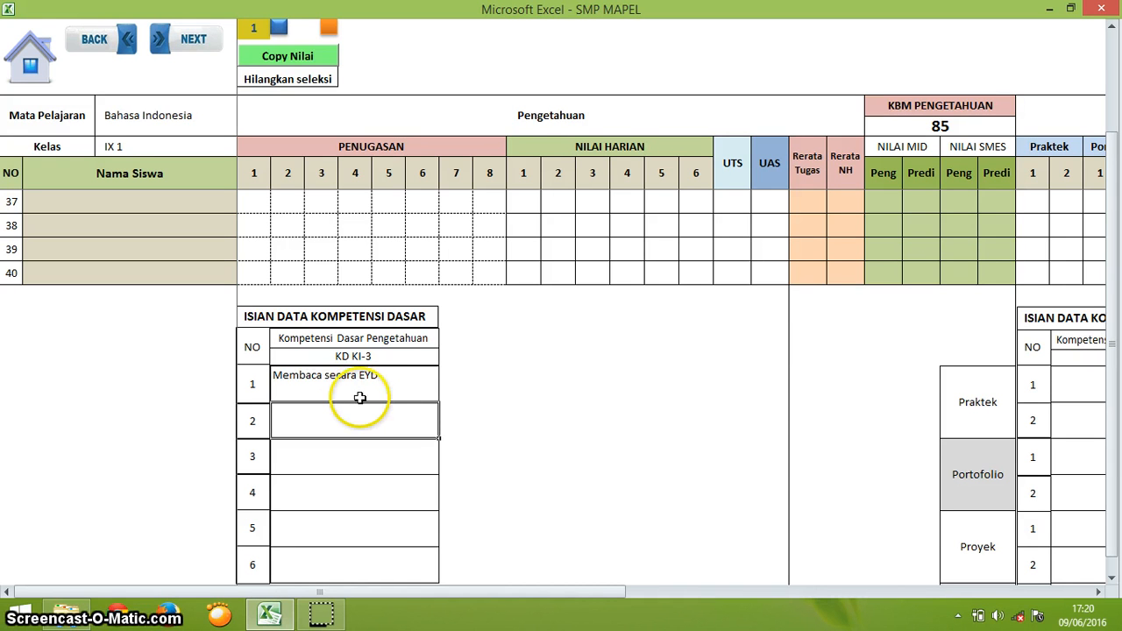
type("m")
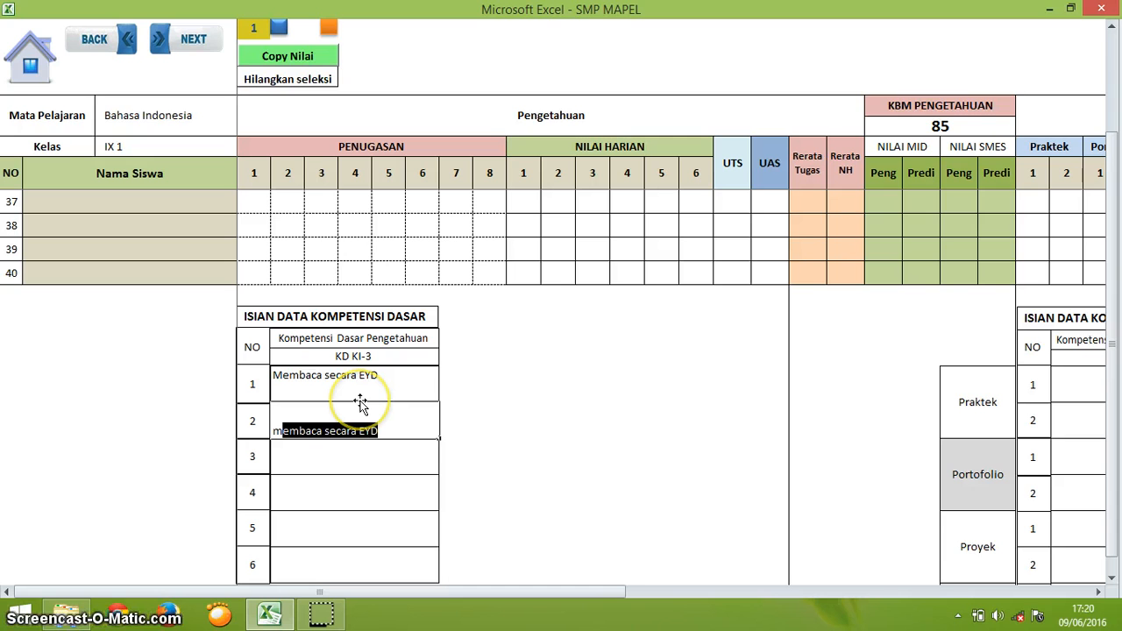
type("ENmEN")
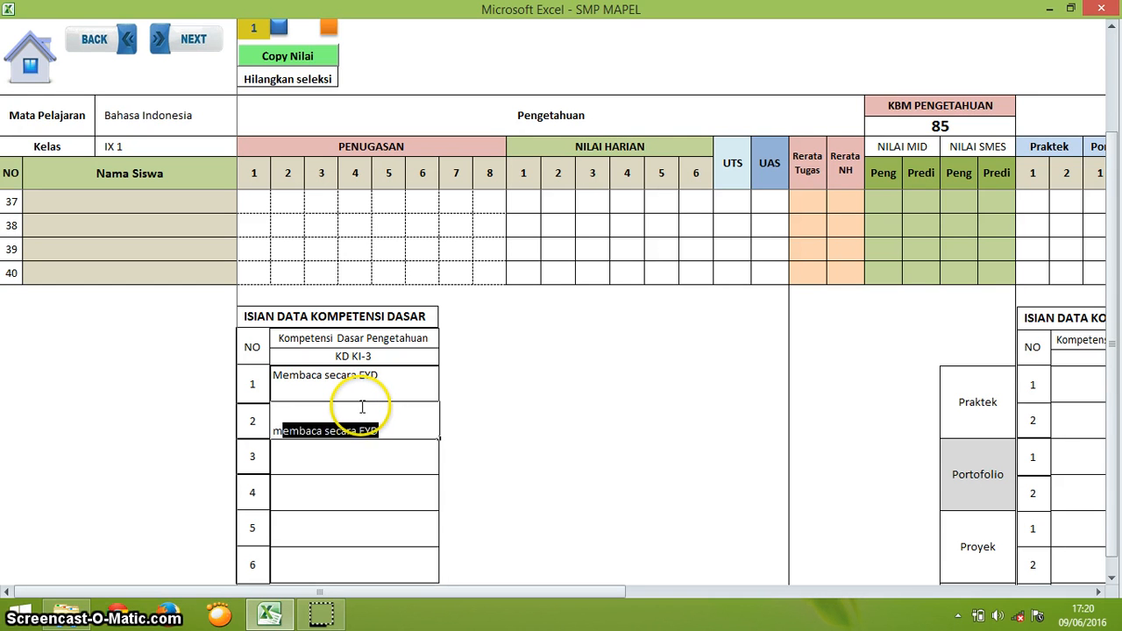
type("Meng")
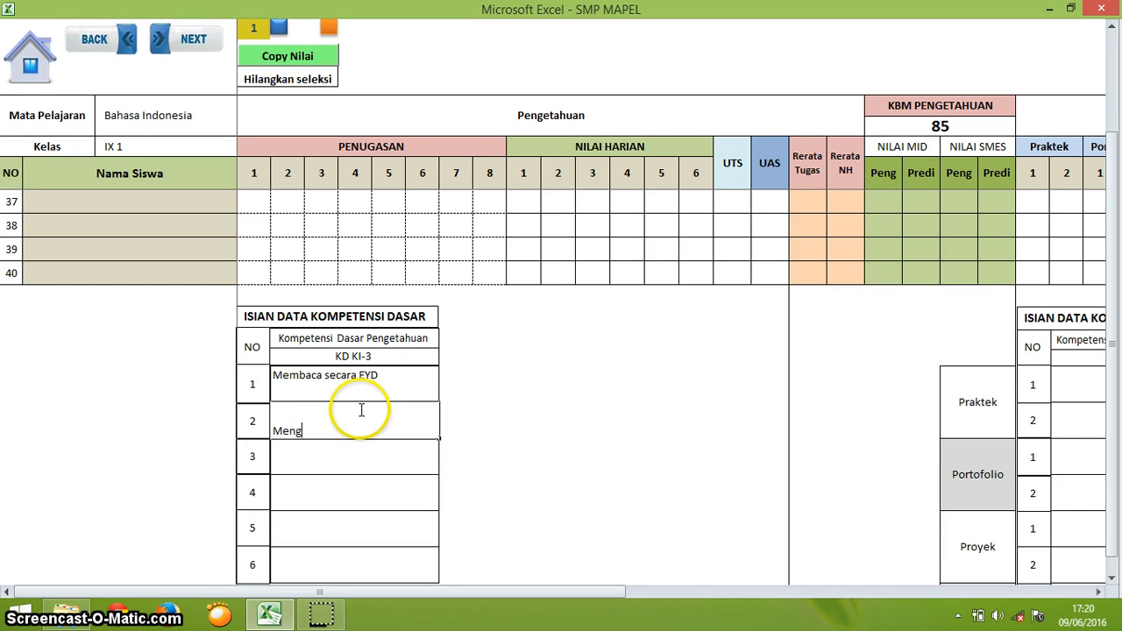
type("enal berb")
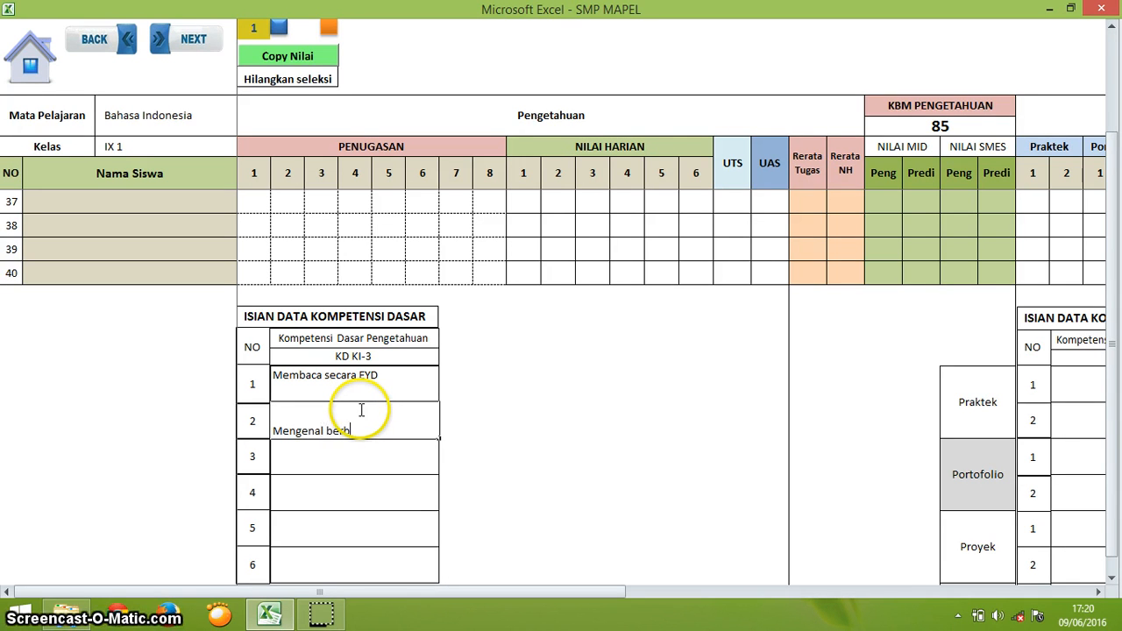
type("agai majas")
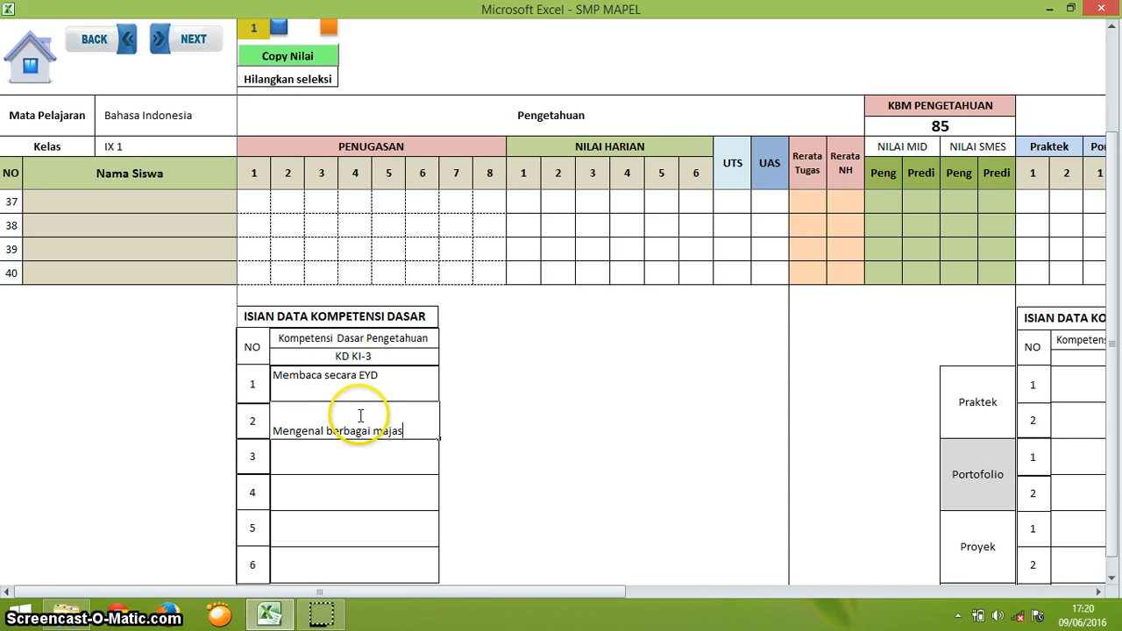
type(" dalam bahasa ind")
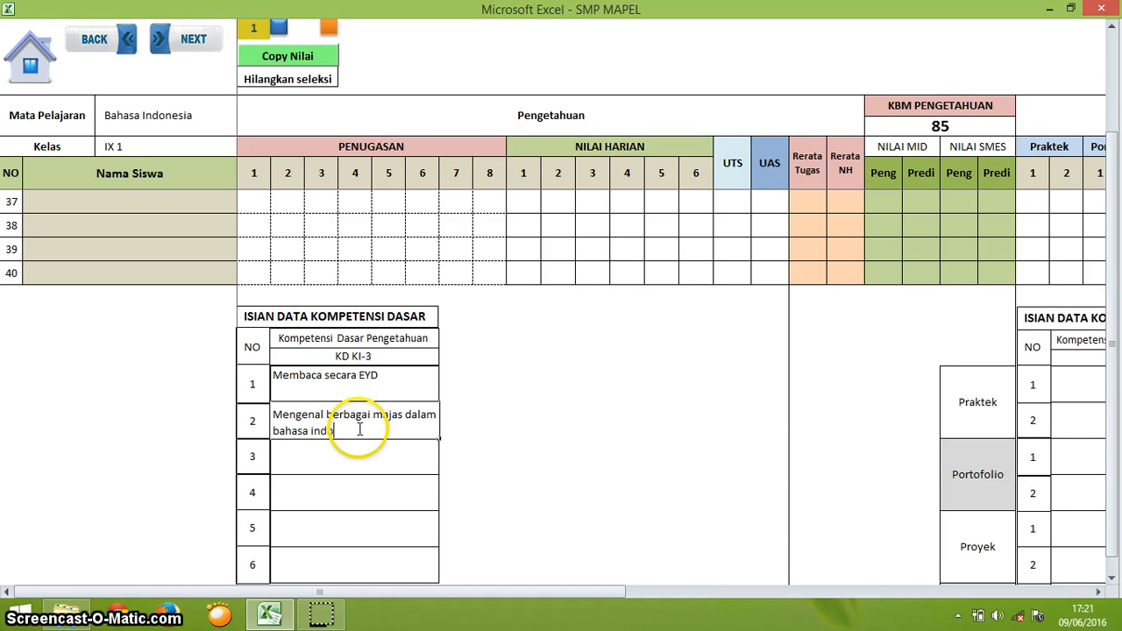
type("onesia")
key("Return")
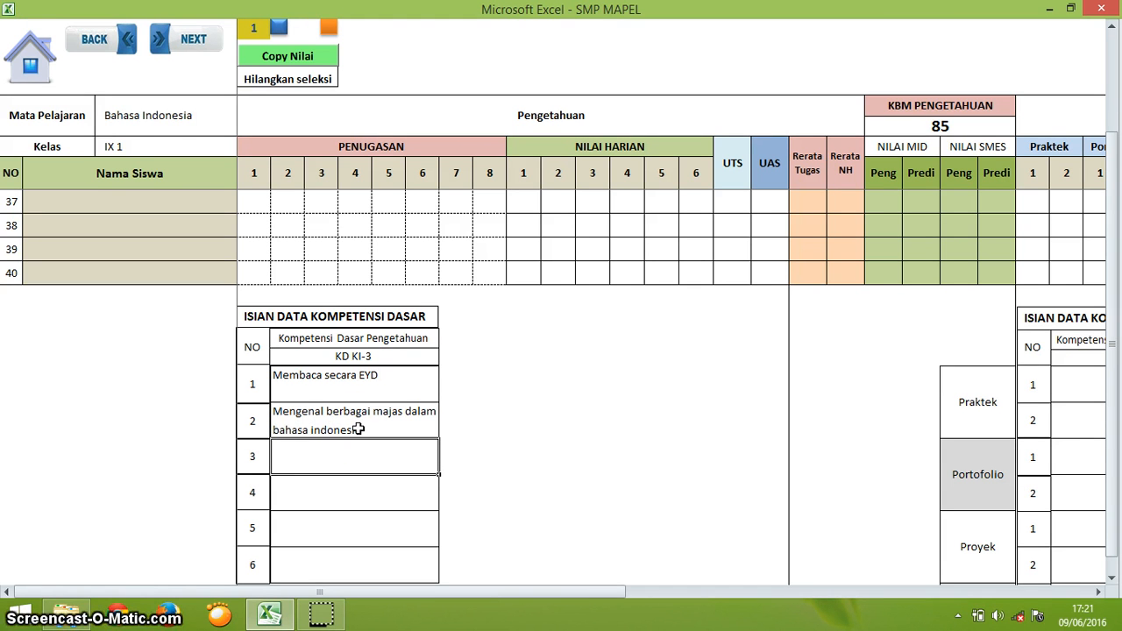
Enter "beda kalimat aktif dan kalimat pasif" as basic competency 3 in the KD KI-3 table
type("beda kal")
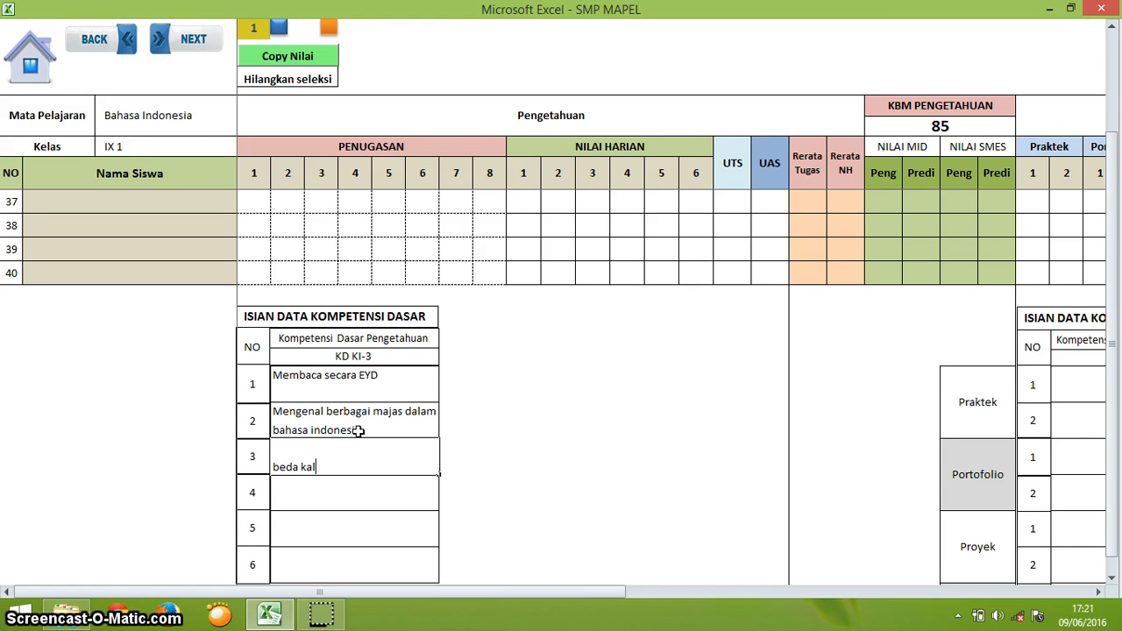
type("imat aktif ")
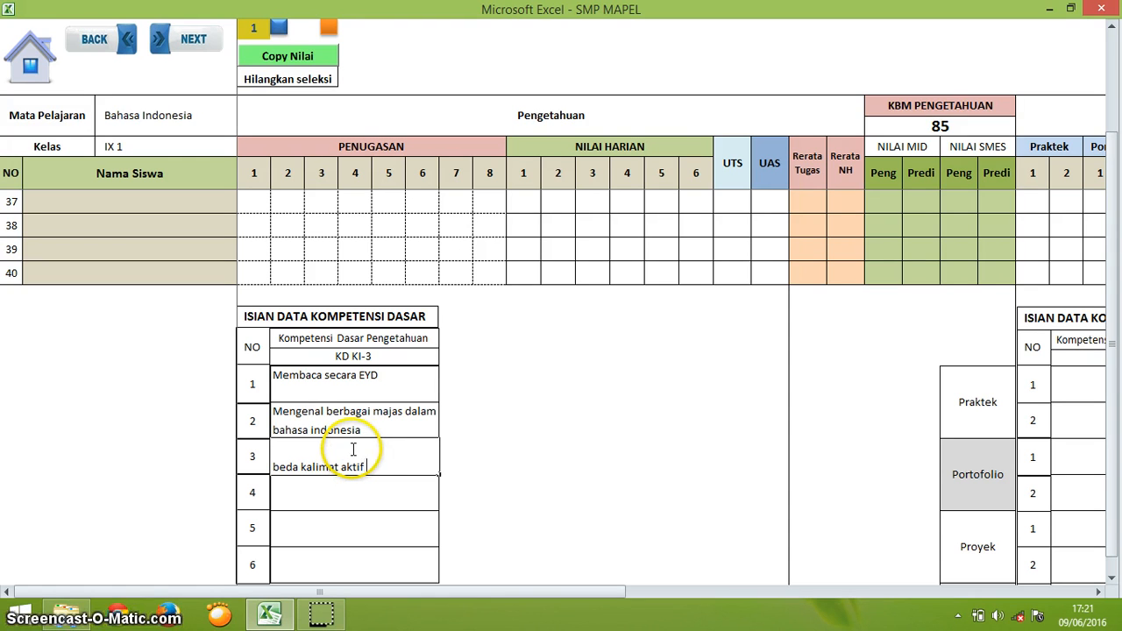
type("dan ")
type("kalimat pasif")
key("BackSpace")
type("mat pasif")
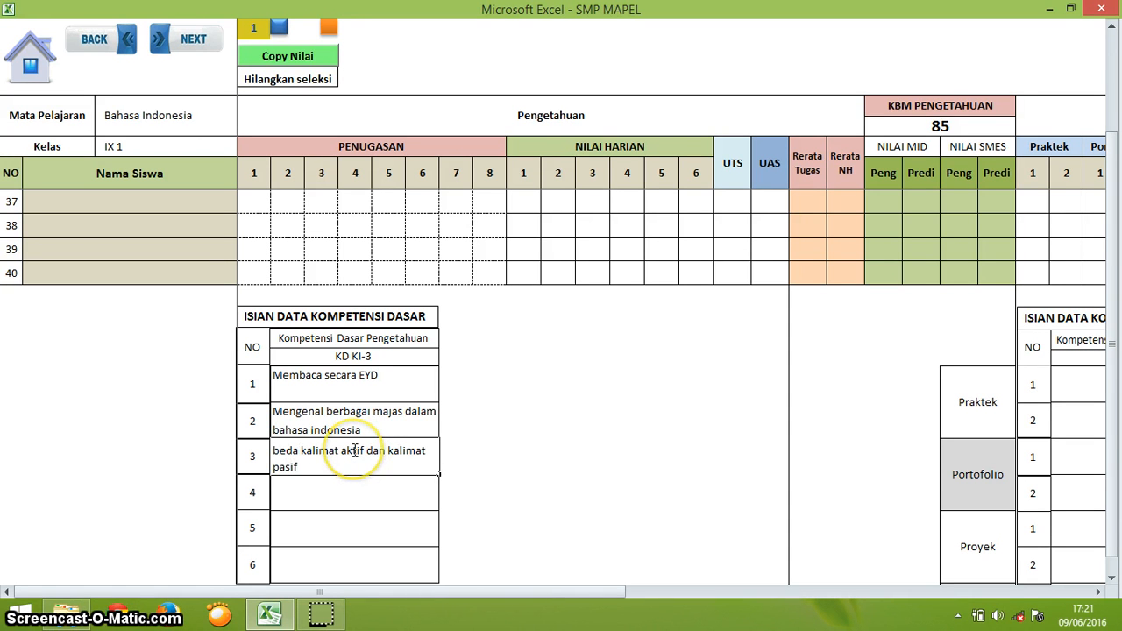
key("Return")
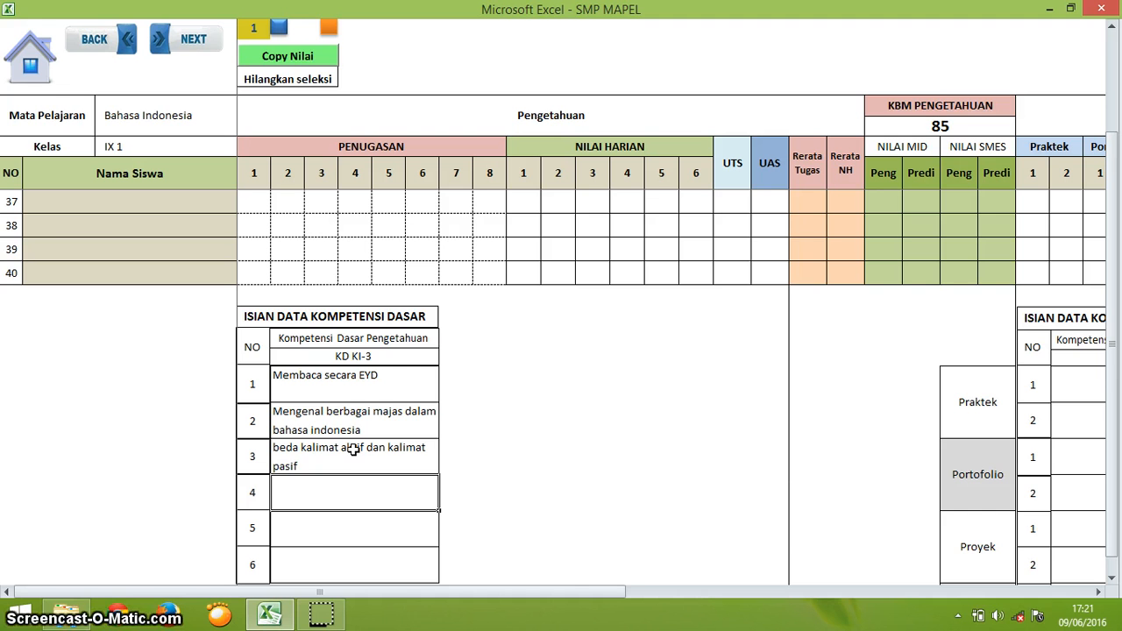
Review the Nilai Semester report and the Nilai Tengah Semester report for class IX 1
scroll(481, 401, "up", 12)
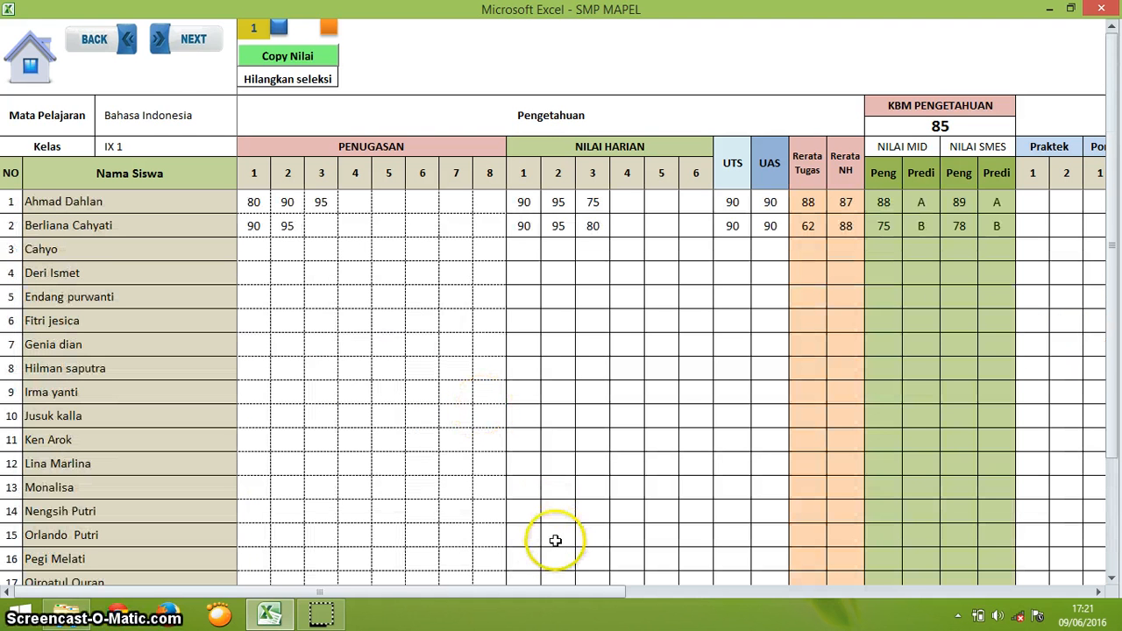
left_click(31, 54)
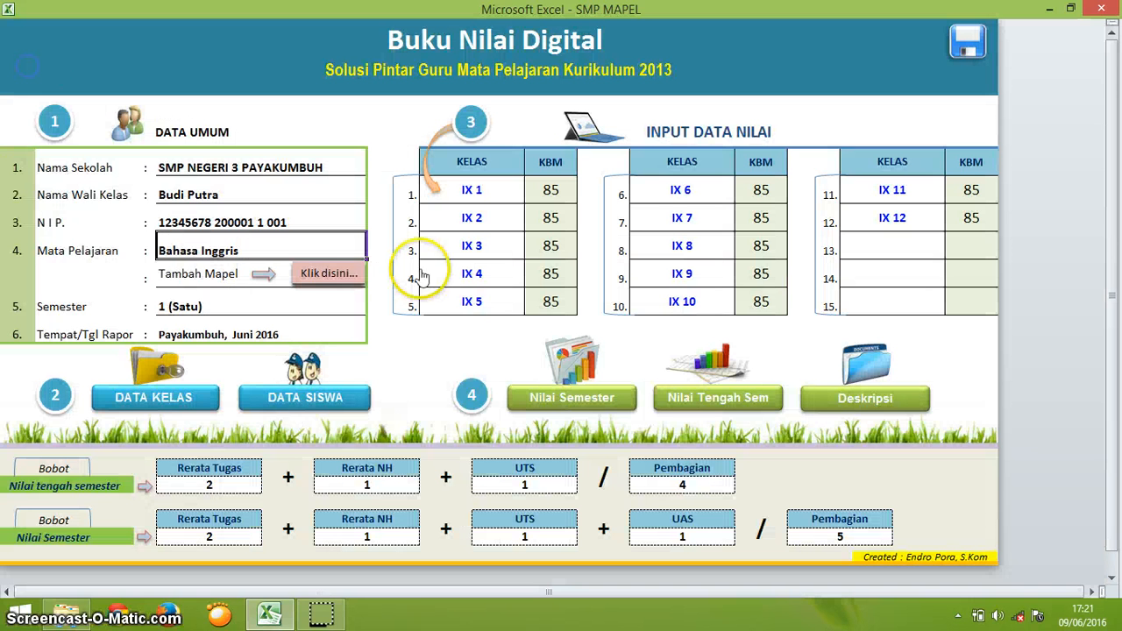
left_click(574, 399)
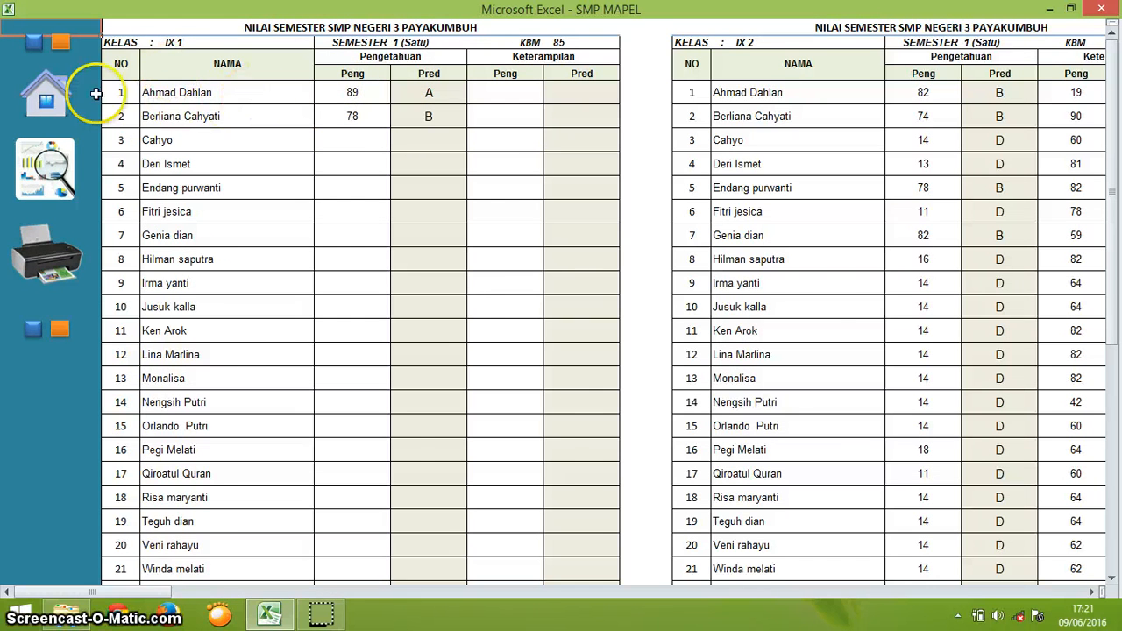
left_click(46, 96)
left_click(724, 392)
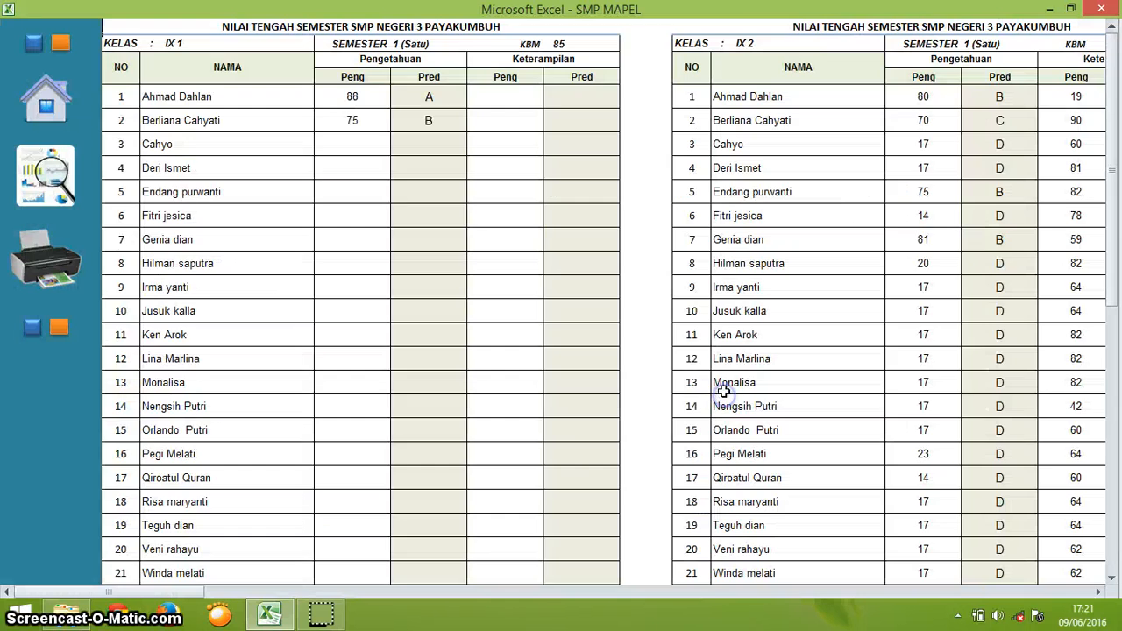
Read the Deskripsi report's Pengetahuan descriptions for class IX 1, and return to the home page
left_click(28, 106)
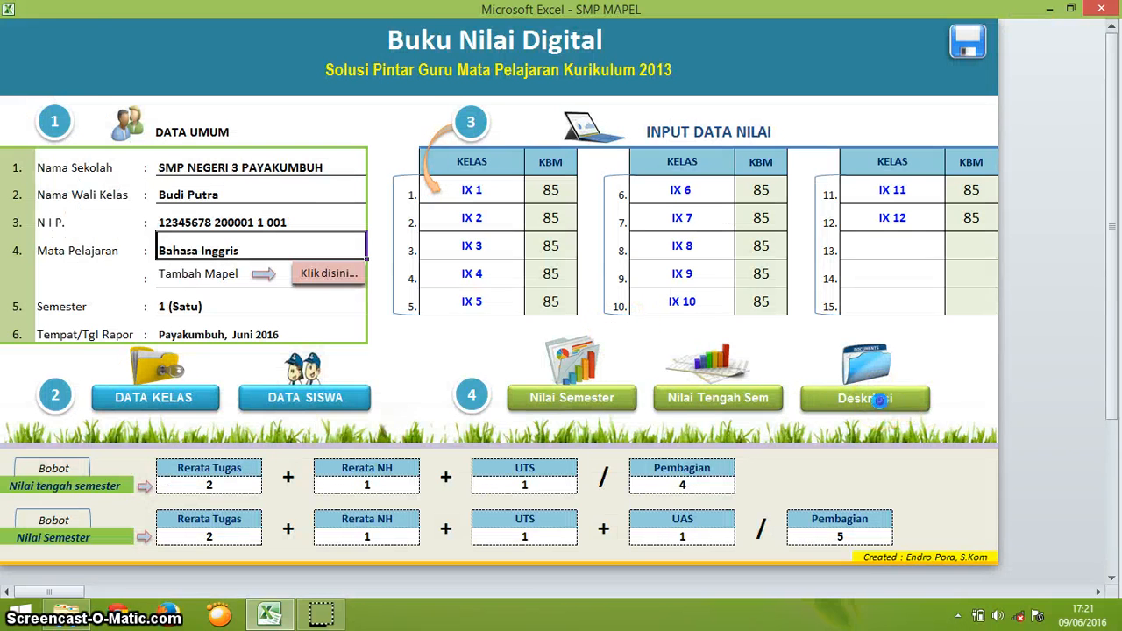
left_click(879, 399)
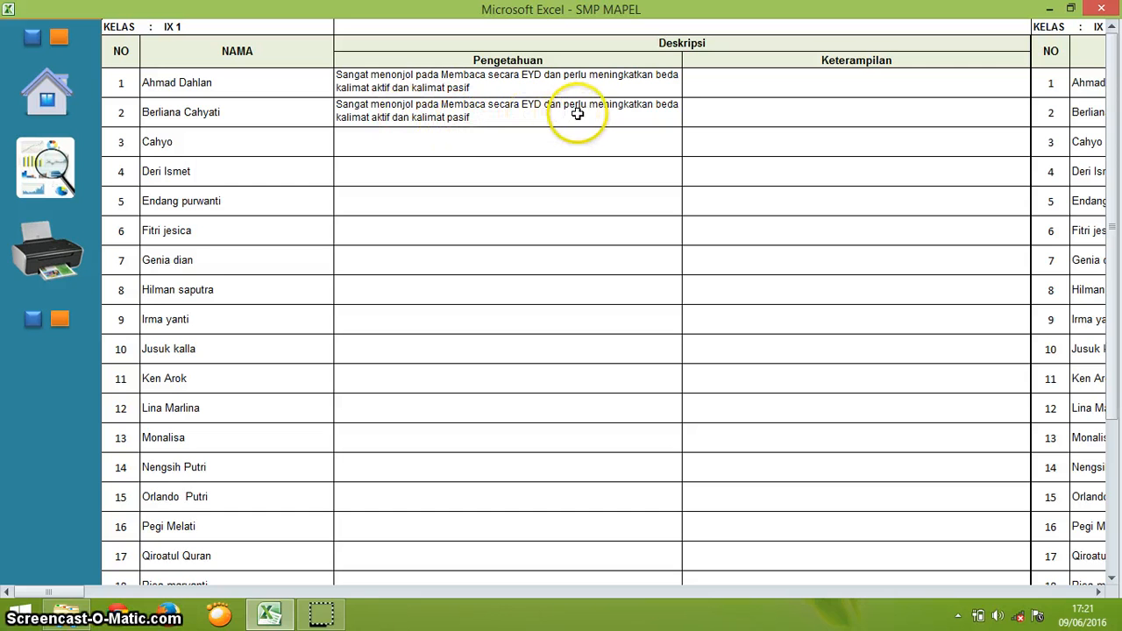
left_click(55, 94)
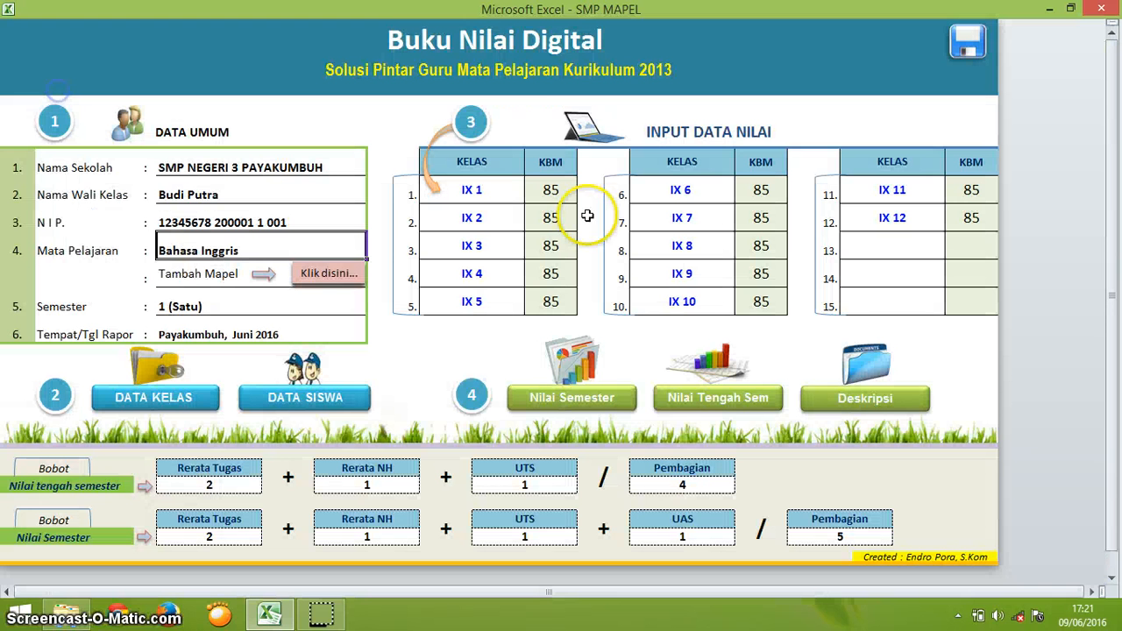
In class IX 1, set the second student's NILAI HARIAN 1 score to 78 and the first student's NILAI HARIAN 2 score to 60
left_click(474, 191)
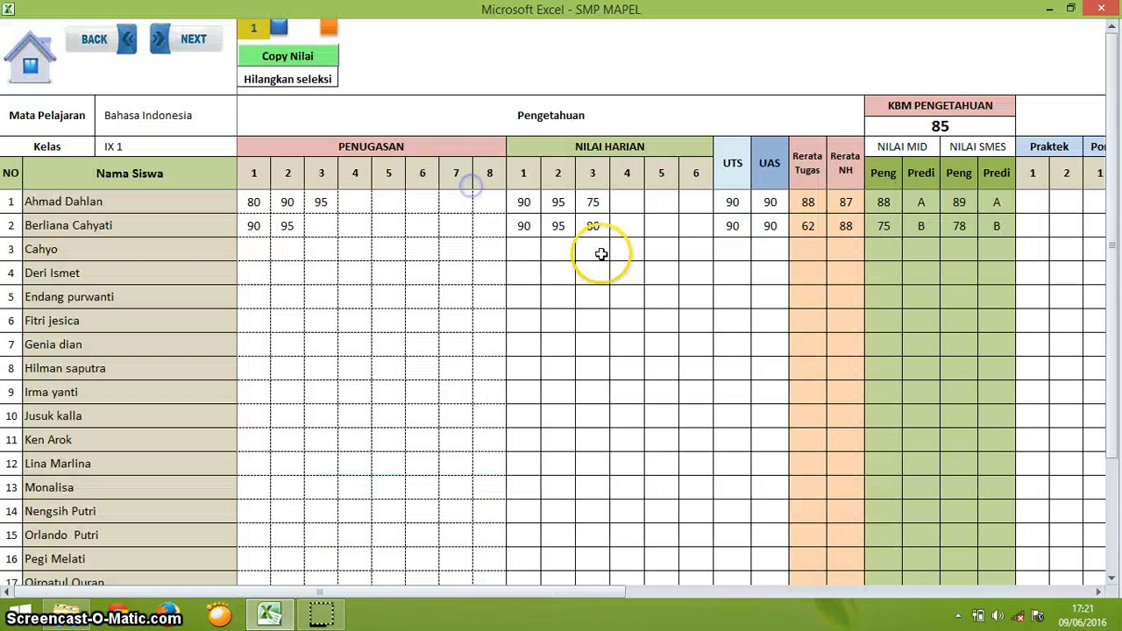
left_click(524, 226)
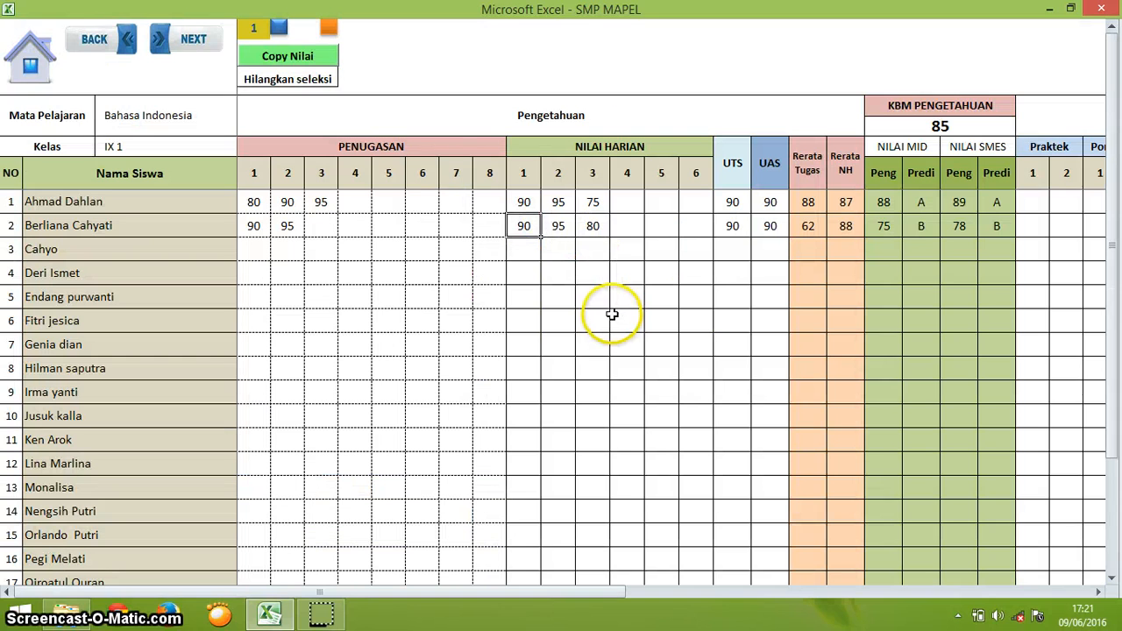
type("78")
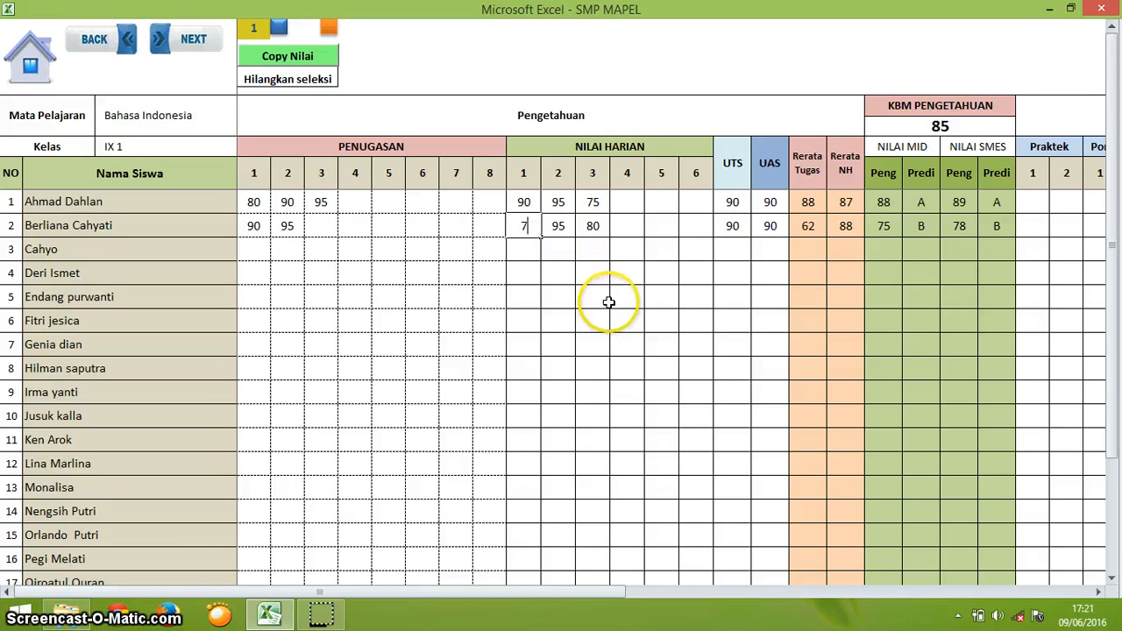
left_click(586, 272)
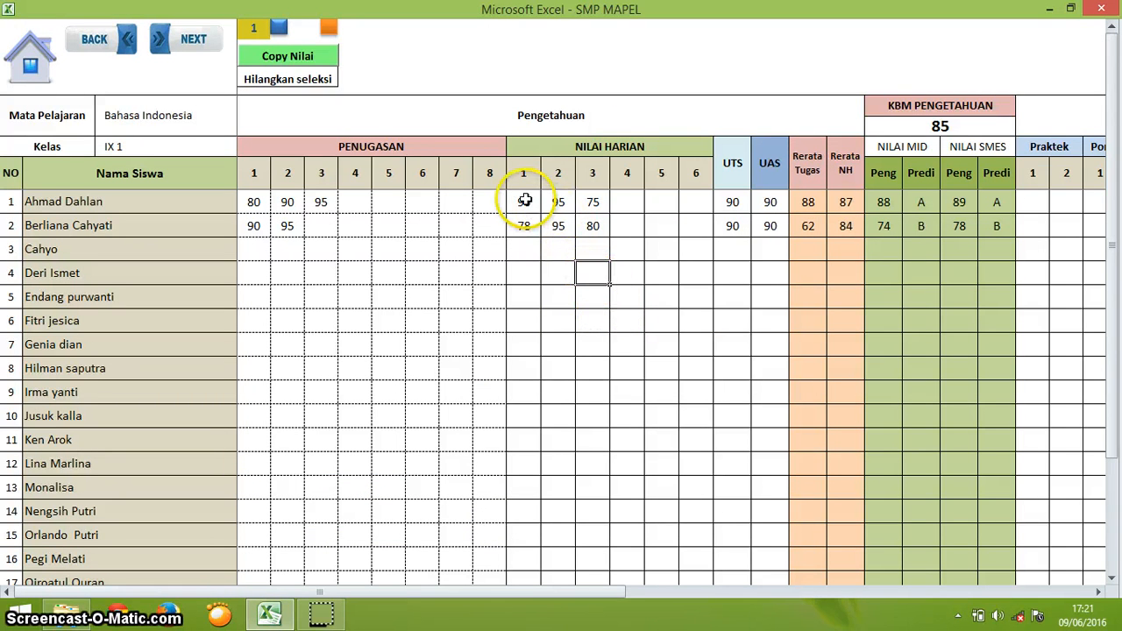
left_click(555, 201)
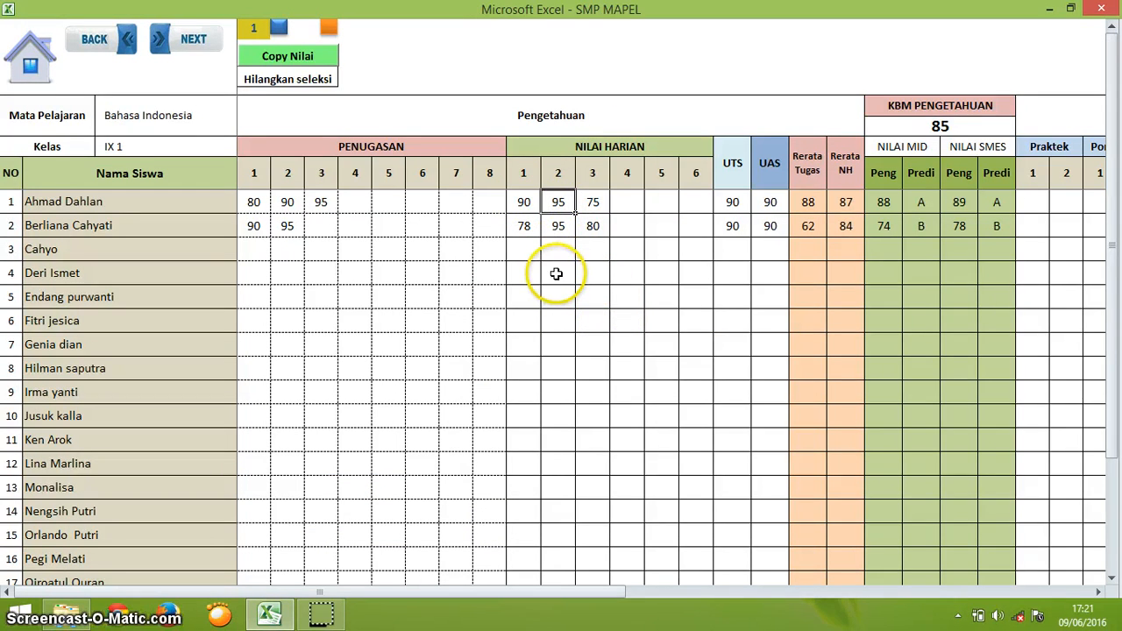
type("60")
left_click(559, 294)
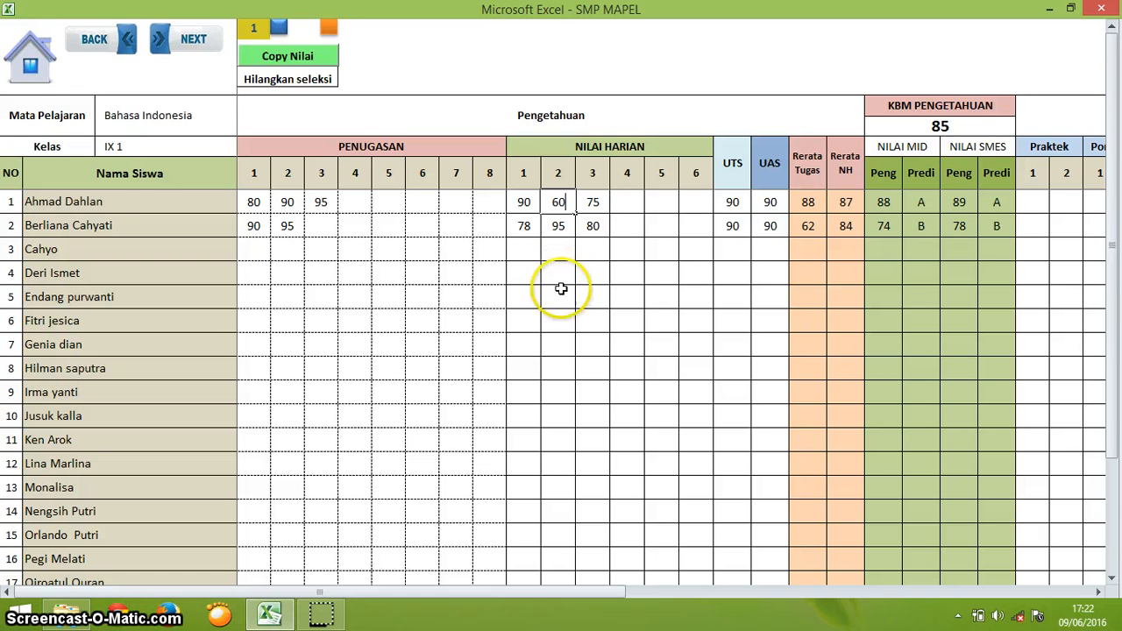
Check both students' Pengetahuan descriptions in the Deskripsi report against the changed daily scores, and return to the home page
left_click(26, 61)
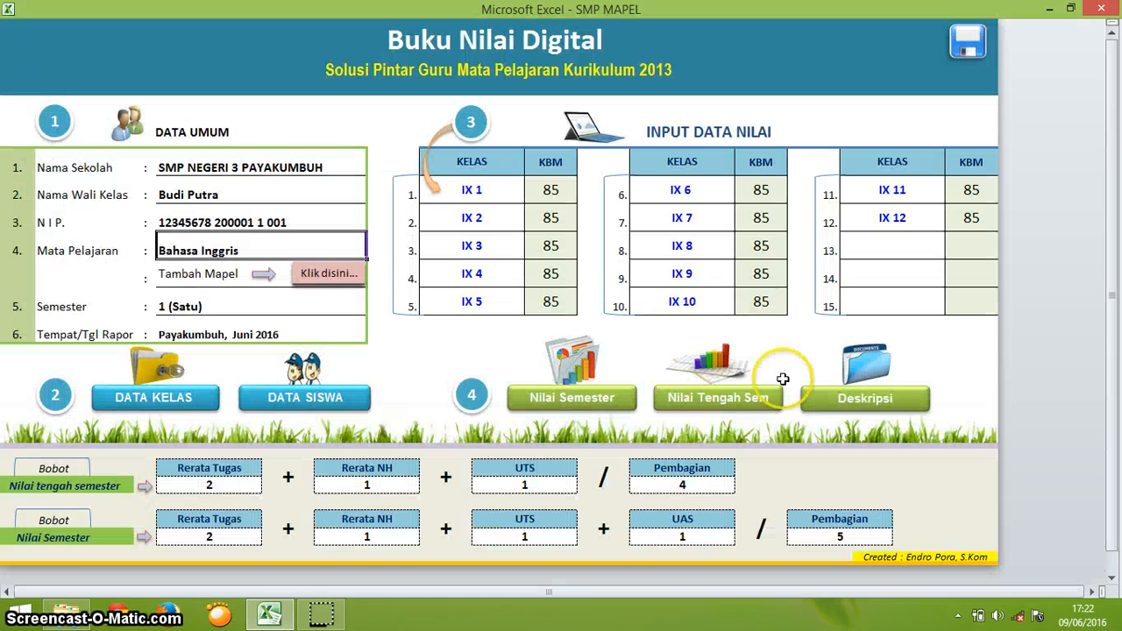
left_click(860, 401)
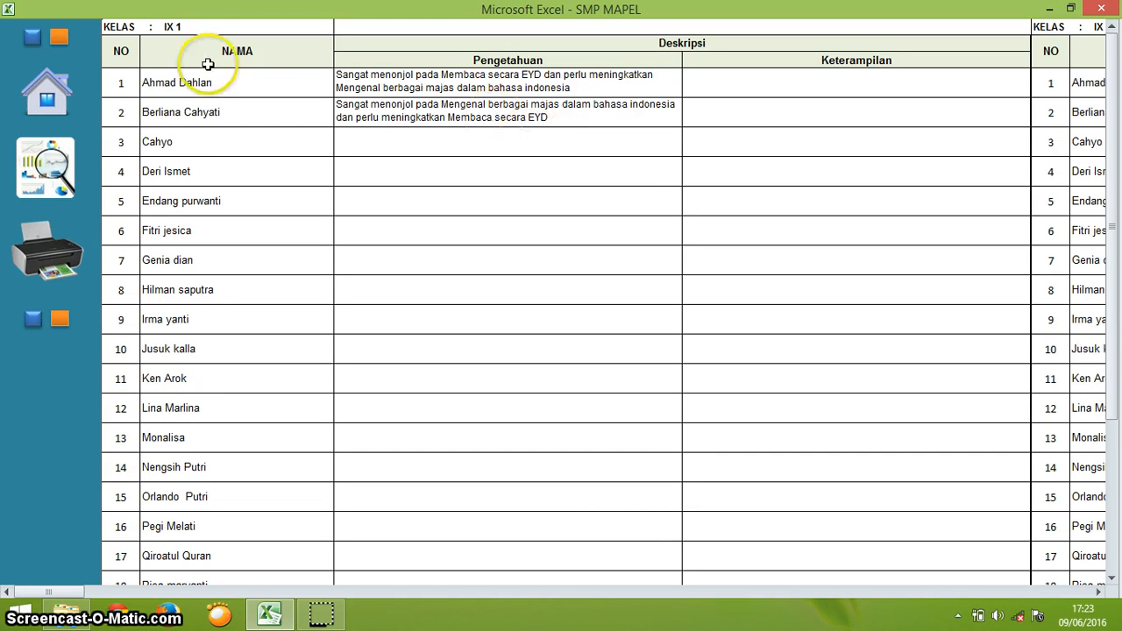
left_click(63, 89)
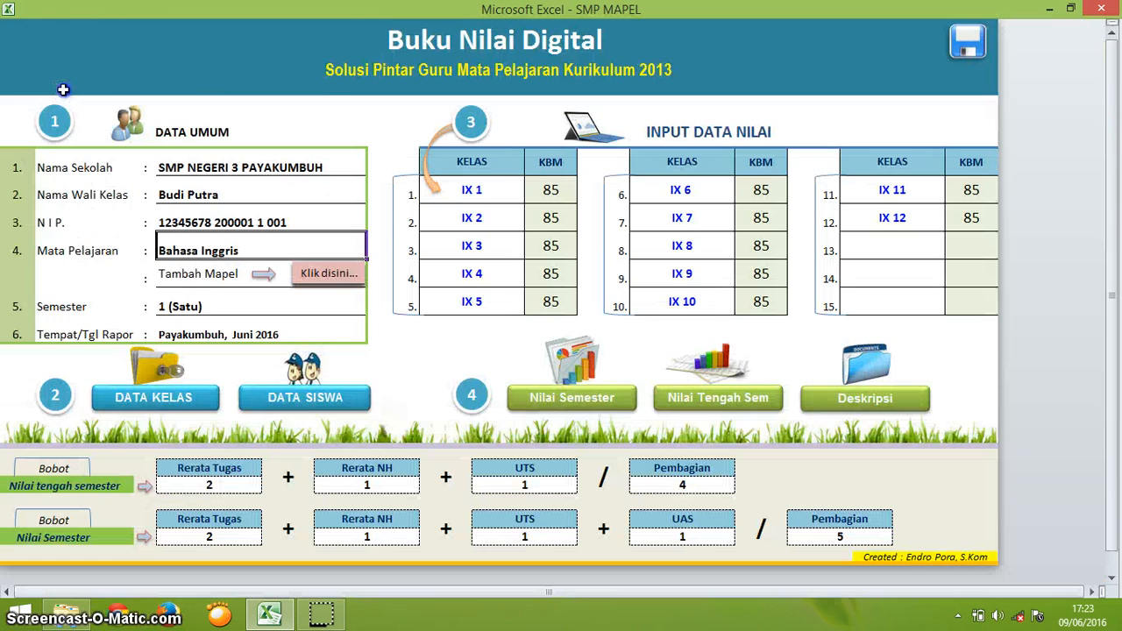
In class IX 1, set the second student's NILAI HARIAN 1, 2 and 3 scores to 90 each
left_click(473, 188)
left_click(523, 224)
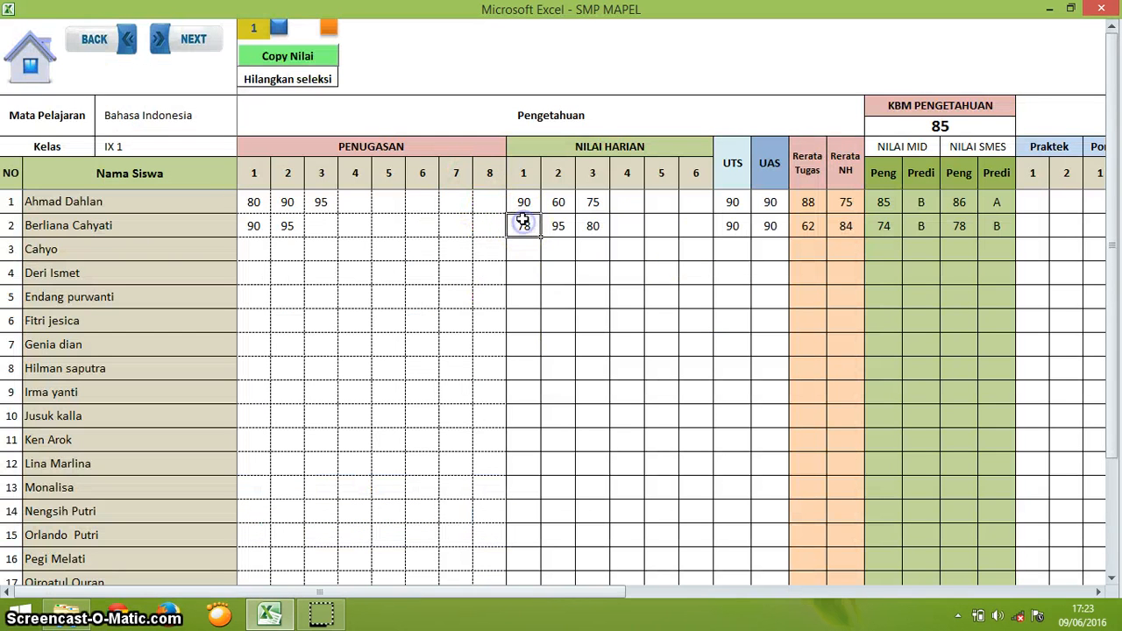
type("90")
key("Right")
type("90")
key("Right")
type("90")
key("Return")
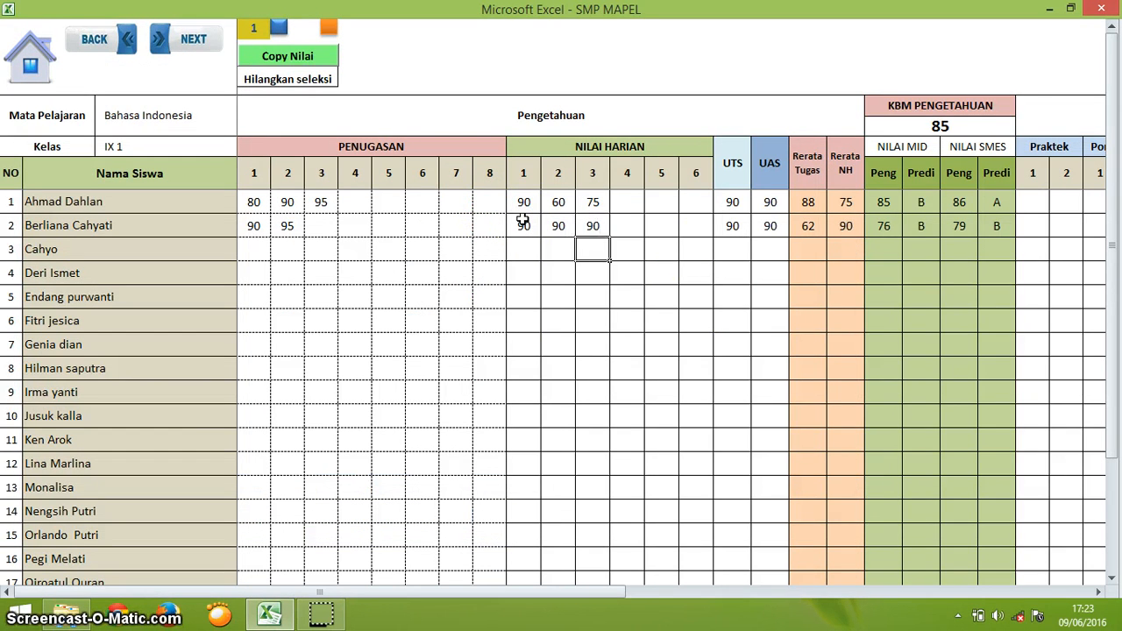
Check the second student's Pengetahuan description in the Deskripsi report against the equal daily scores, and return to the home page
left_click(39, 57)
left_click(871, 399)
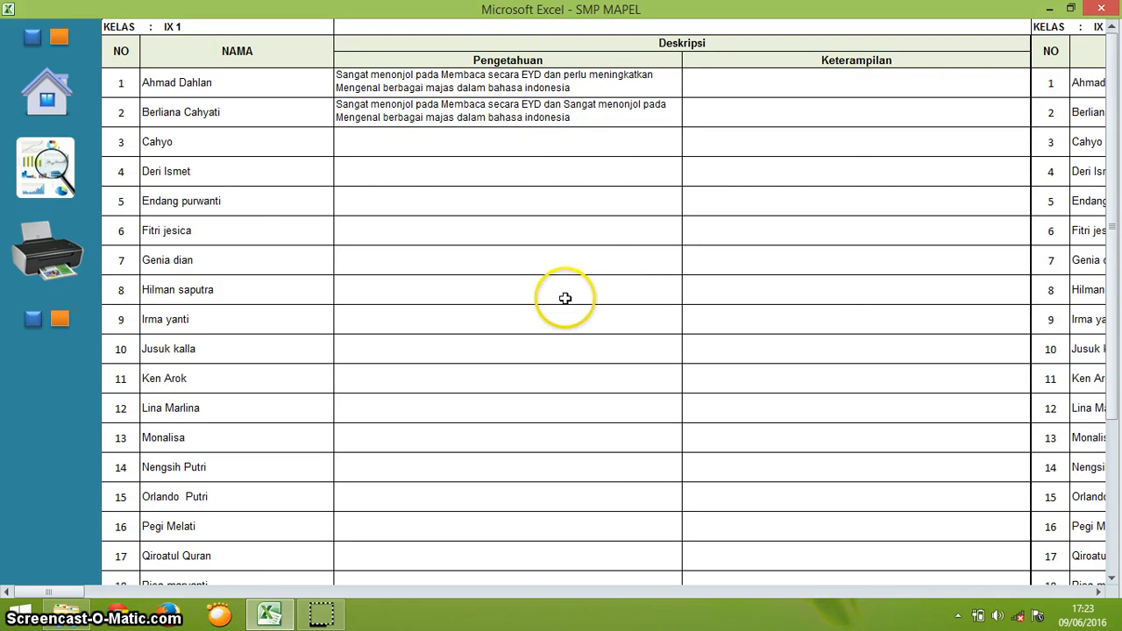
left_click(46, 94)
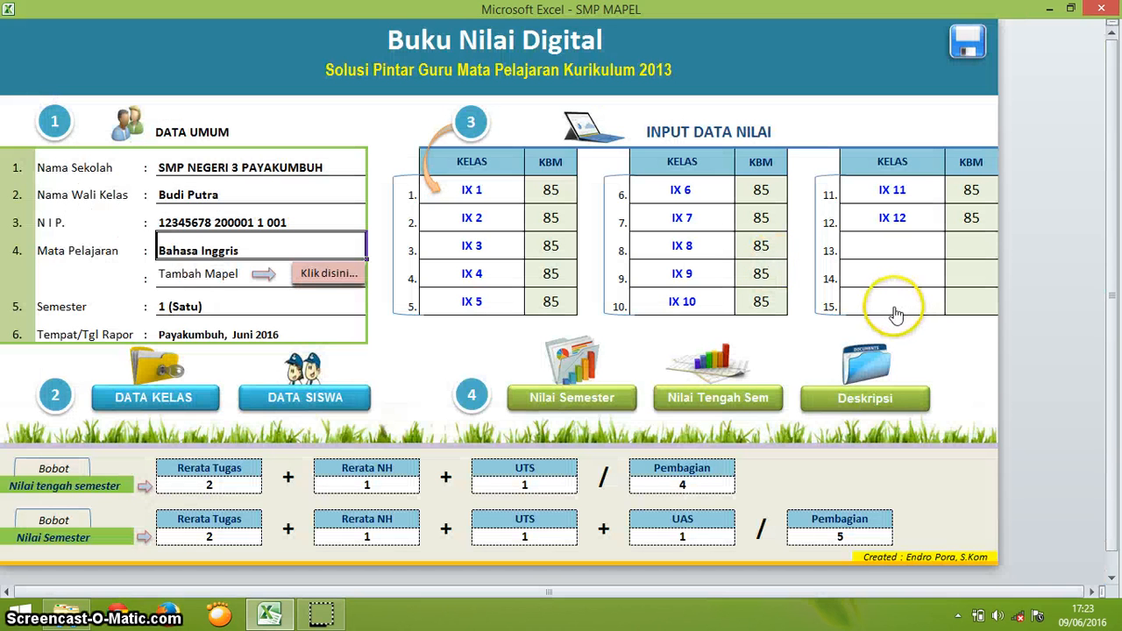
left_click(819, 399)
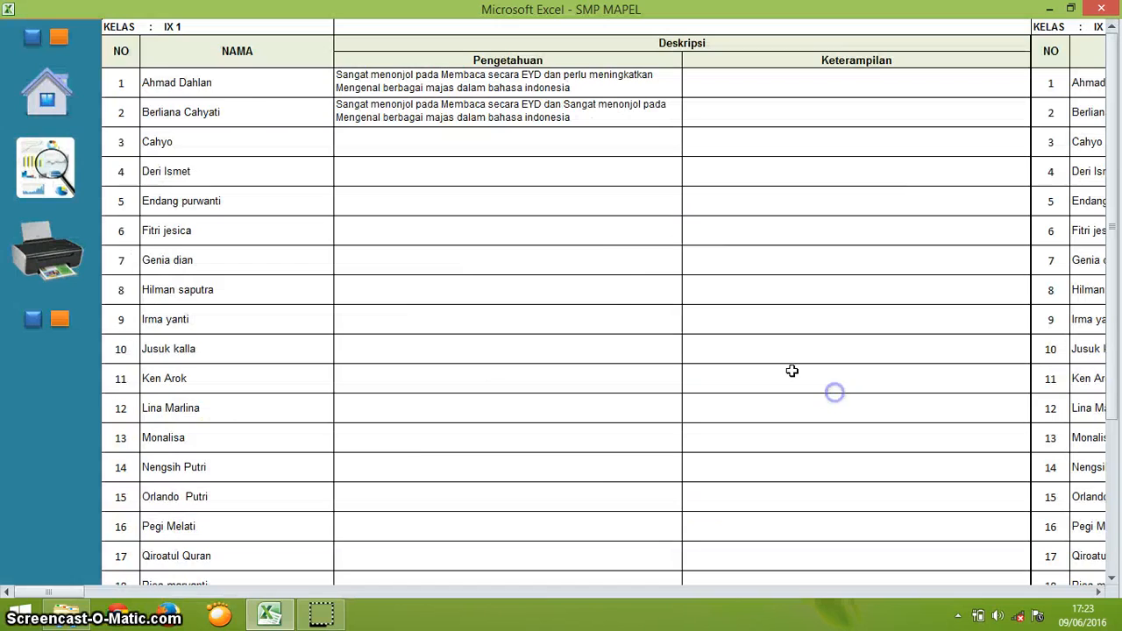
left_click(46, 92)
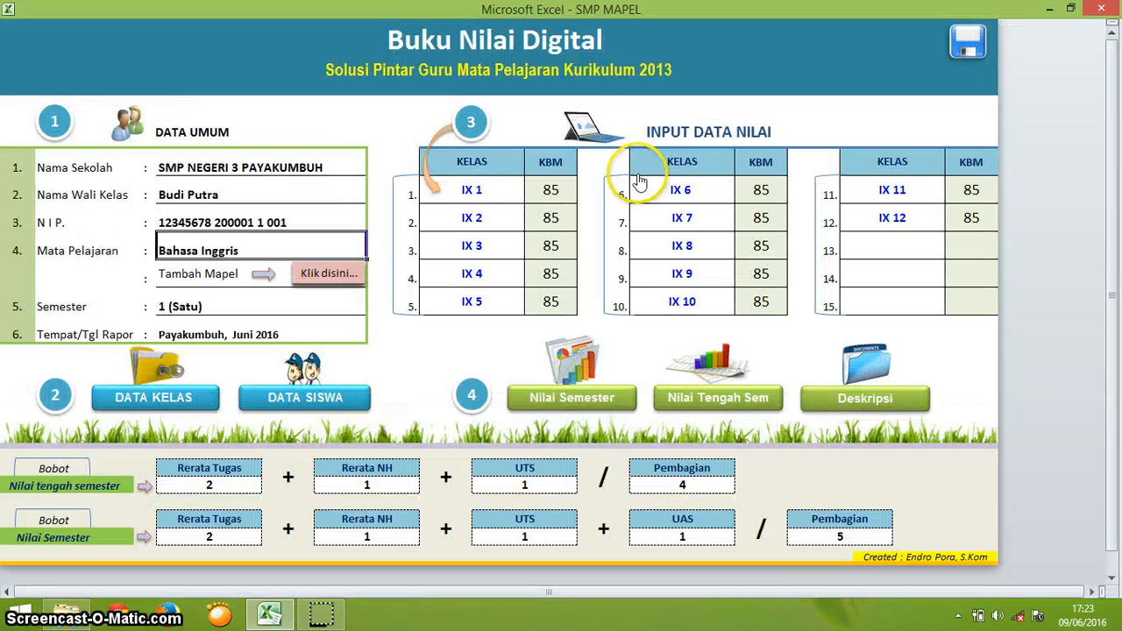
In class IX 1's Keterampilan section, enter the first student's Praktek scores as 80 for 1 and 90 for 2
left_click(477, 187)
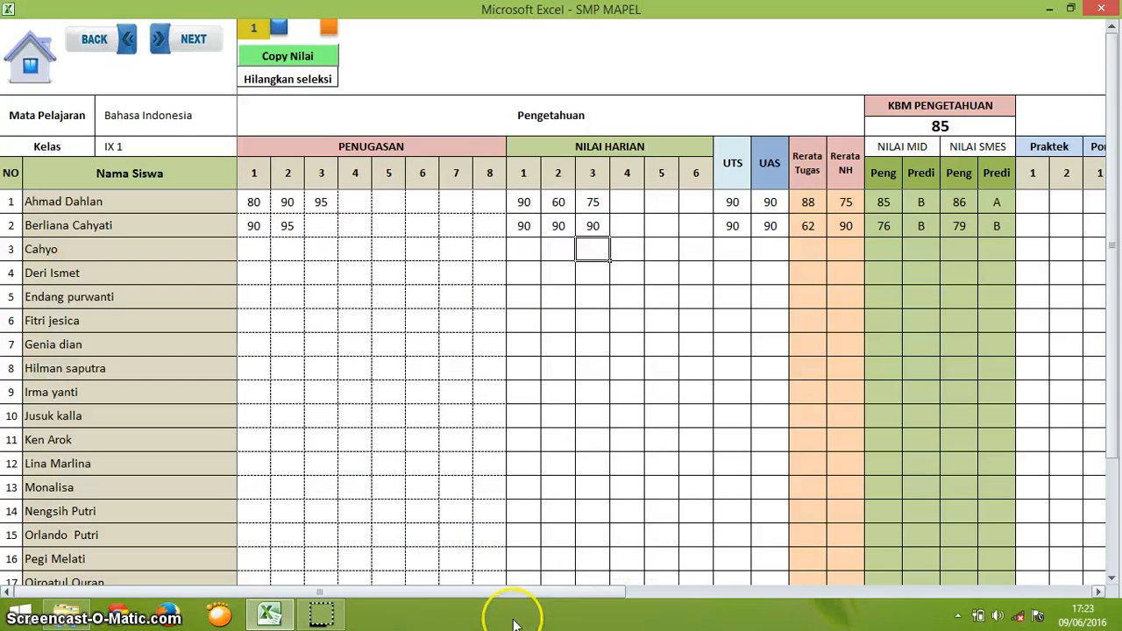
left_click_drag(546, 591, 731, 592)
left_click(557, 198)
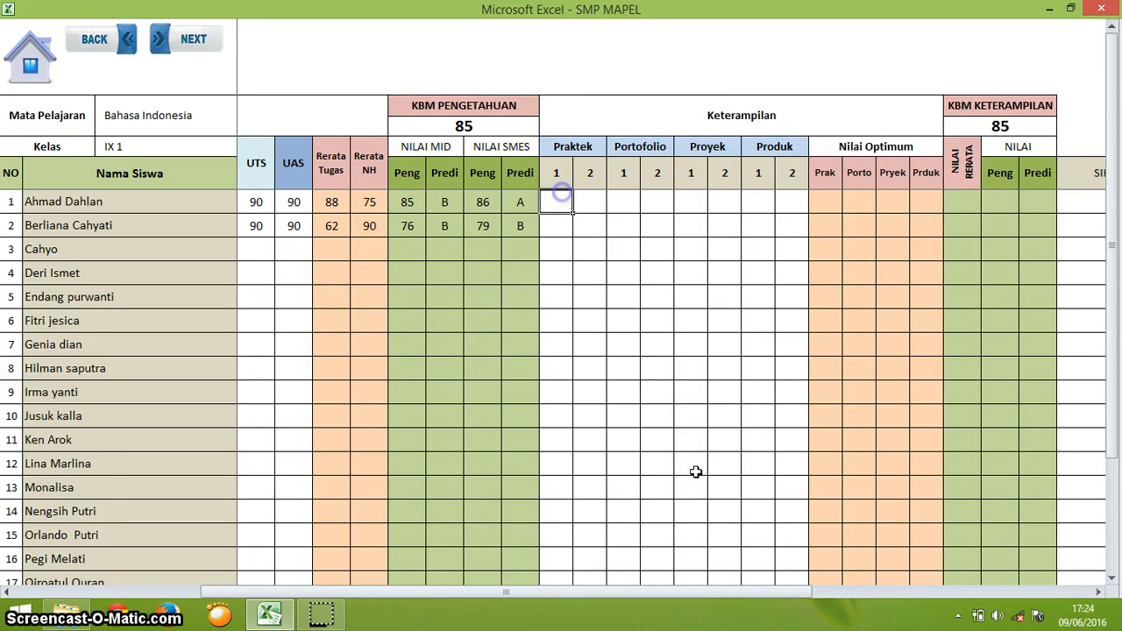
scroll(689, 564, "down", 10)
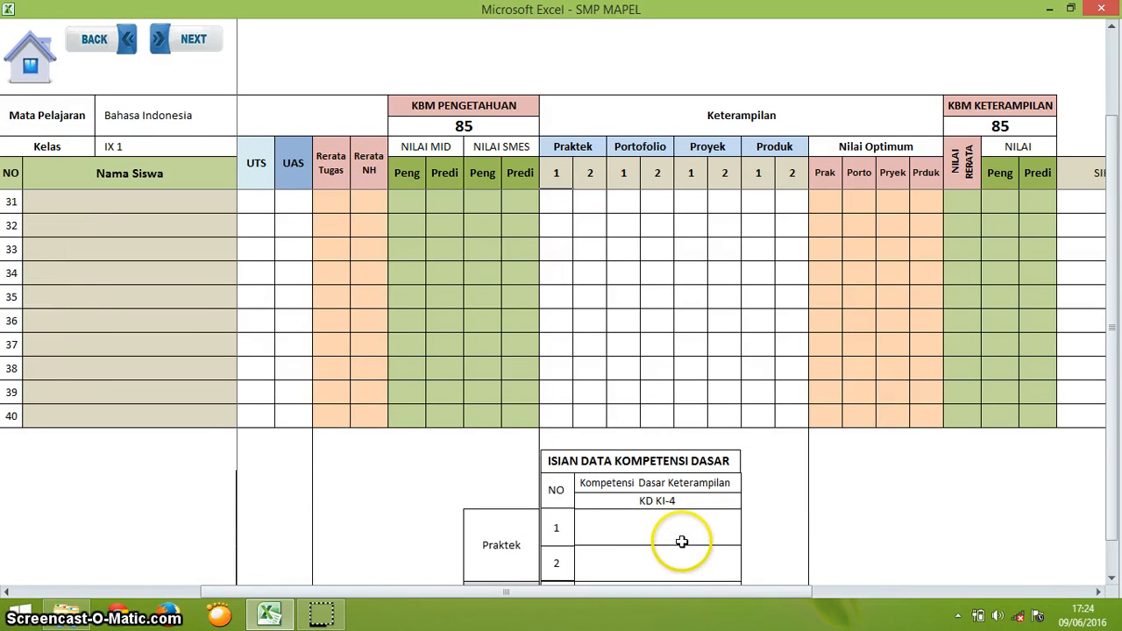
scroll(682, 541, "up", 10)
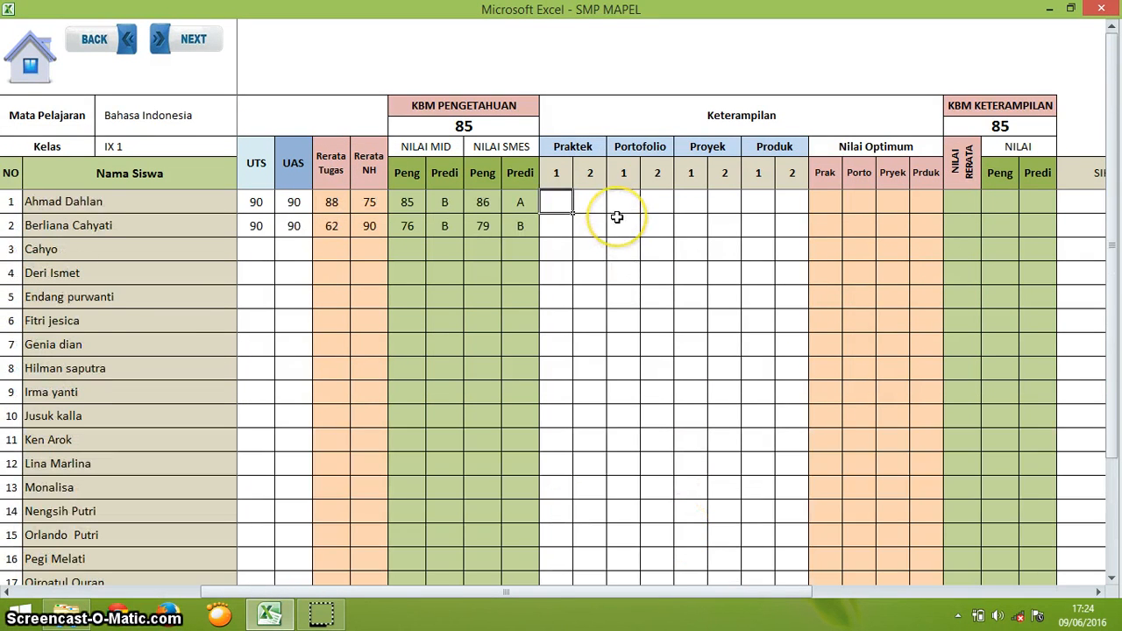
type("80")
key("Tab")
type("90")
key("Return")
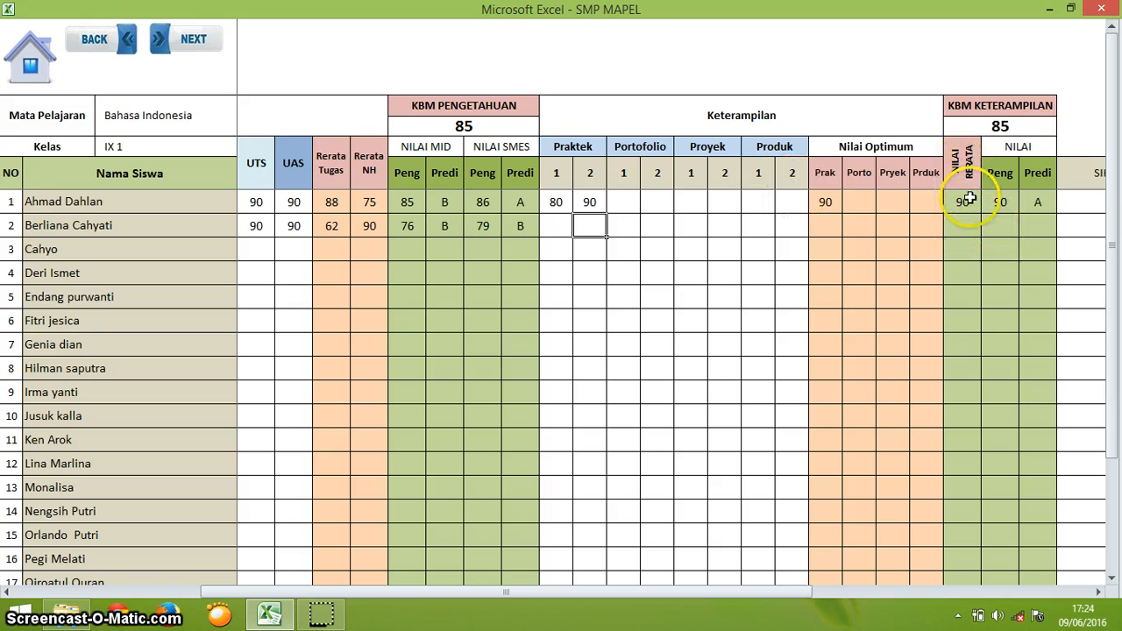
Enter "Praktek drama malin kundang" as the first Praktek competency in the Keterampilan basic competency table below the student list
left_click(632, 204)
scroll(624, 339, "down", 5)
scroll(623, 338, "down", 7)
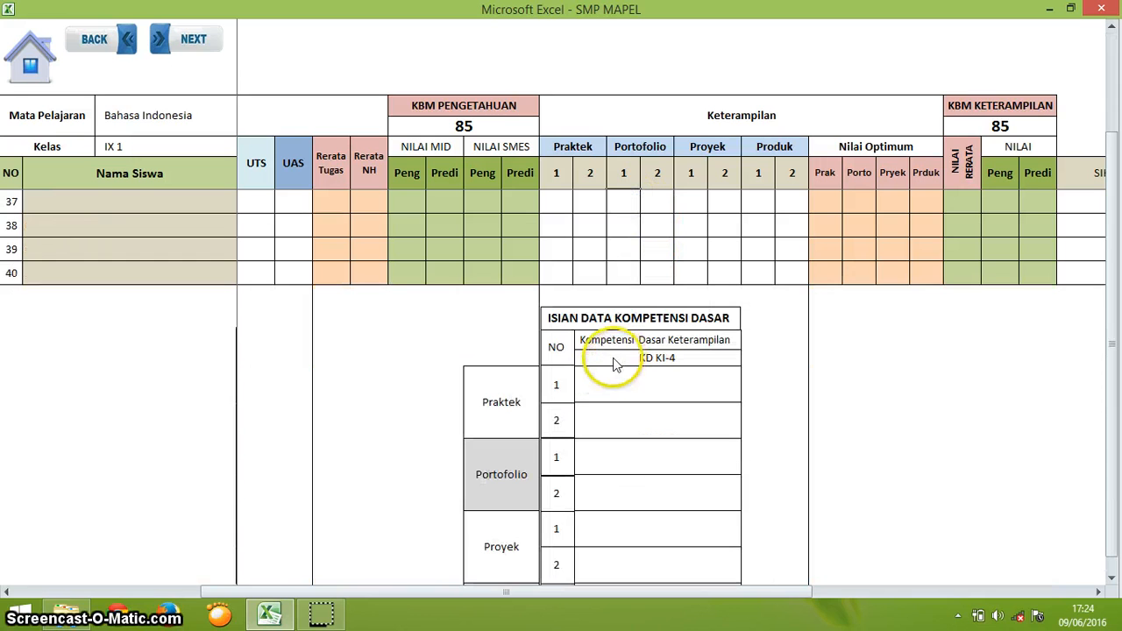
left_click(603, 383)
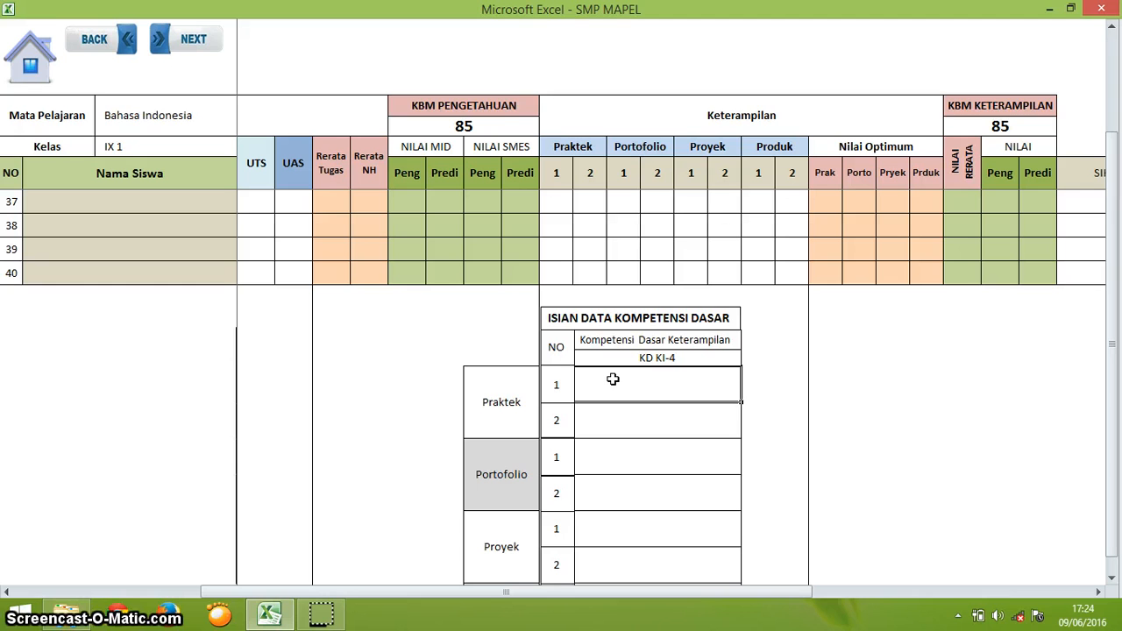
double_click(612, 379)
type("dara")
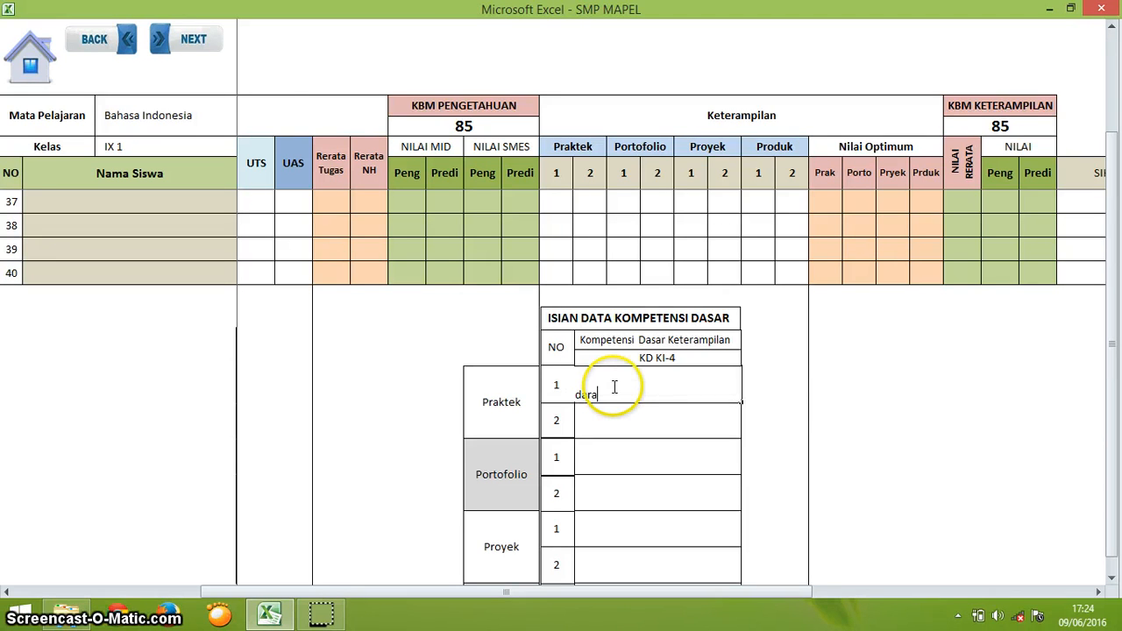
type("P")
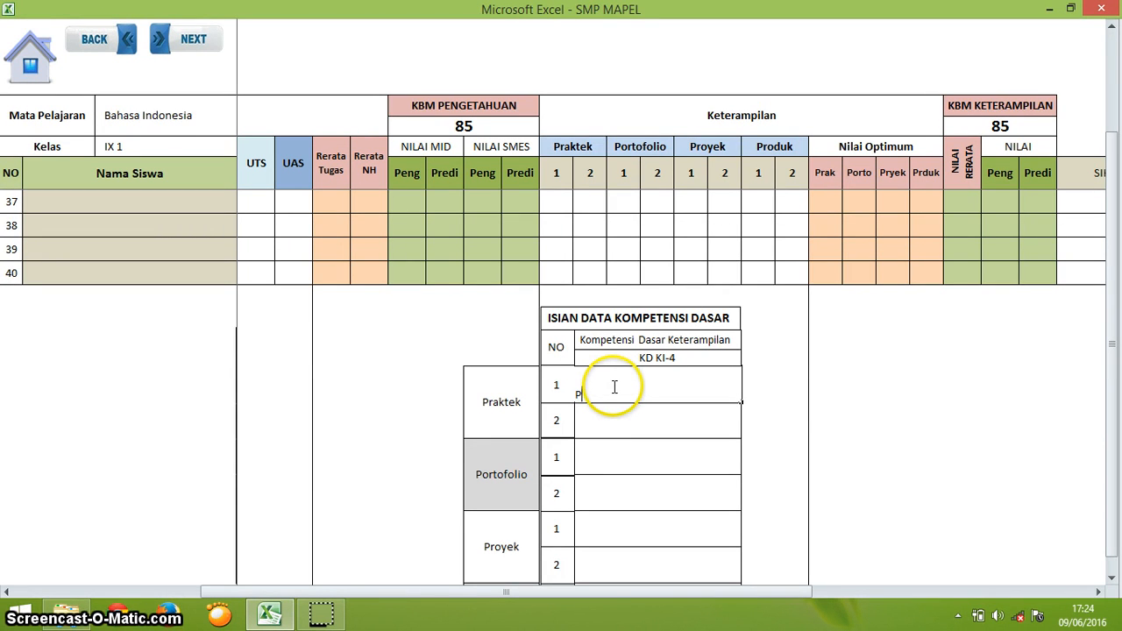
type("raktek drama ")
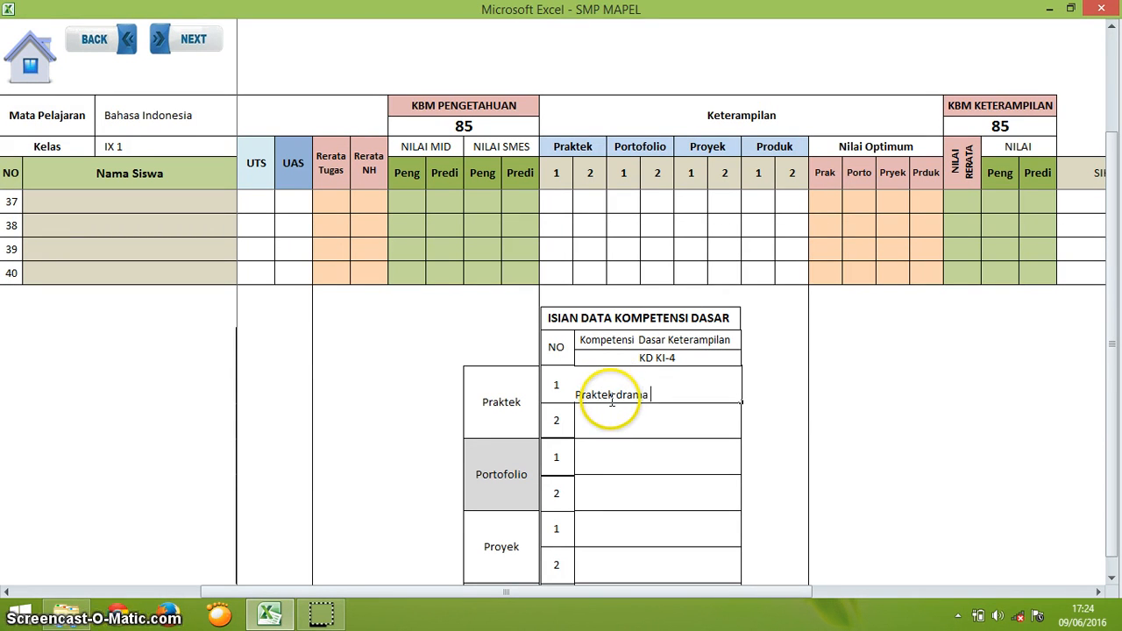
type("malin kundang")
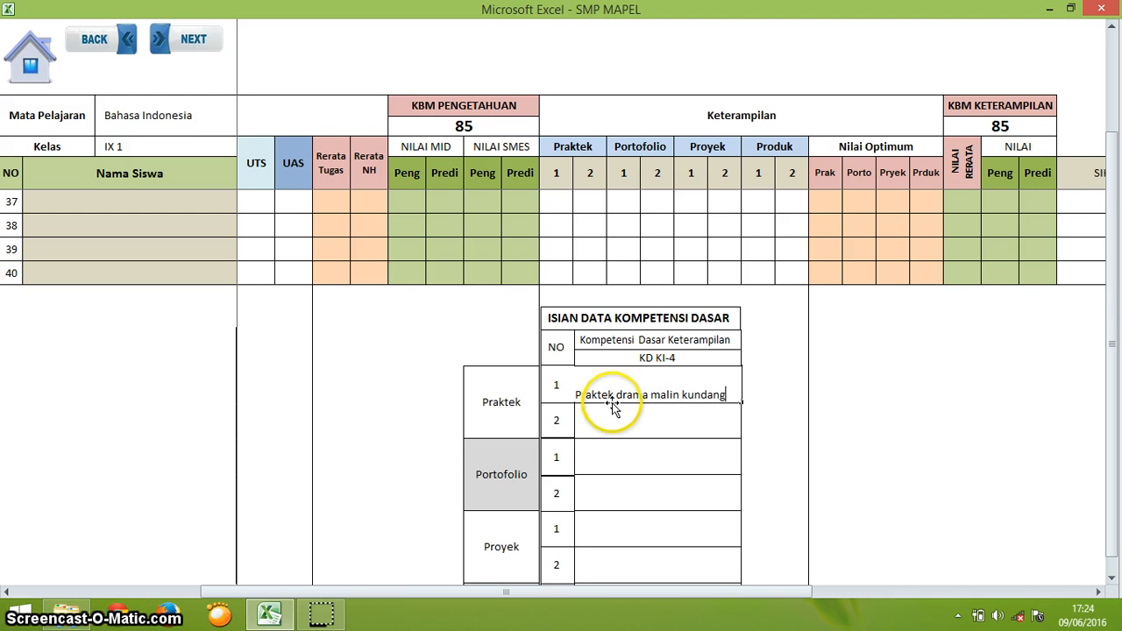
key("Return")
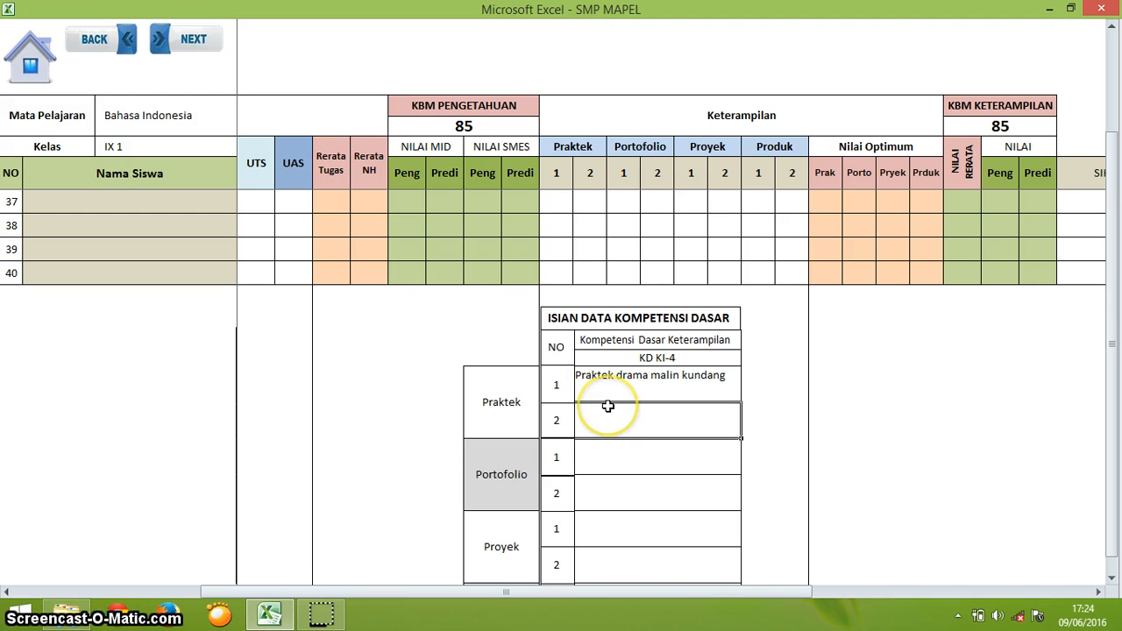
Enter "Membaca puisi dengan intonasi" as the second Praktek competency in the Keterampilan table
type("Memb")
type("ad")
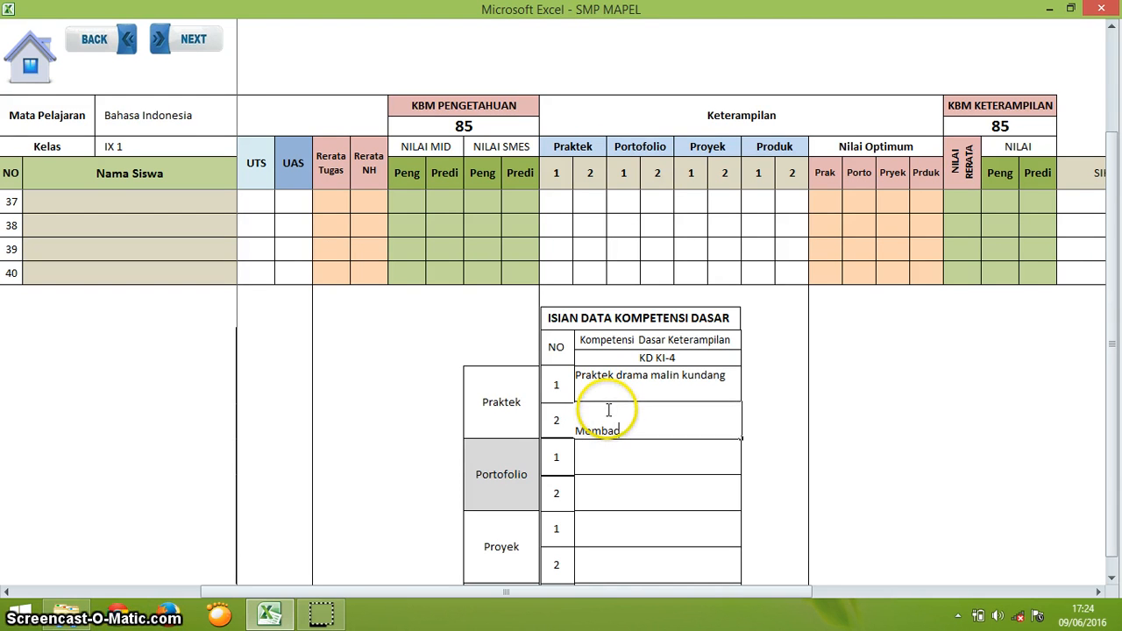
type("a puisi dengan ")
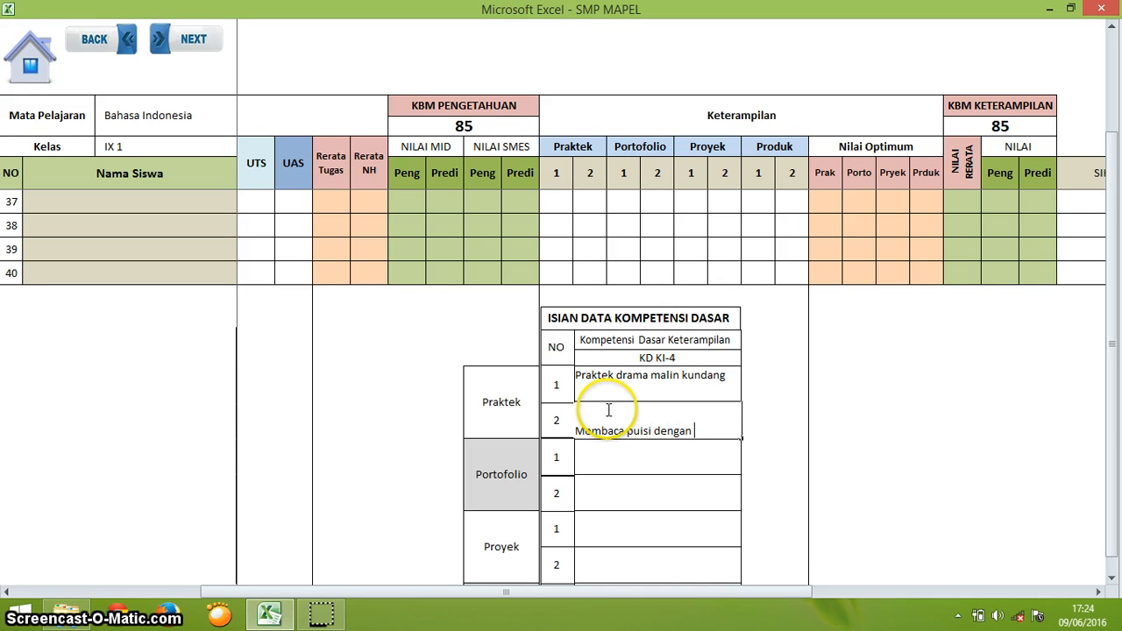
type("intons")
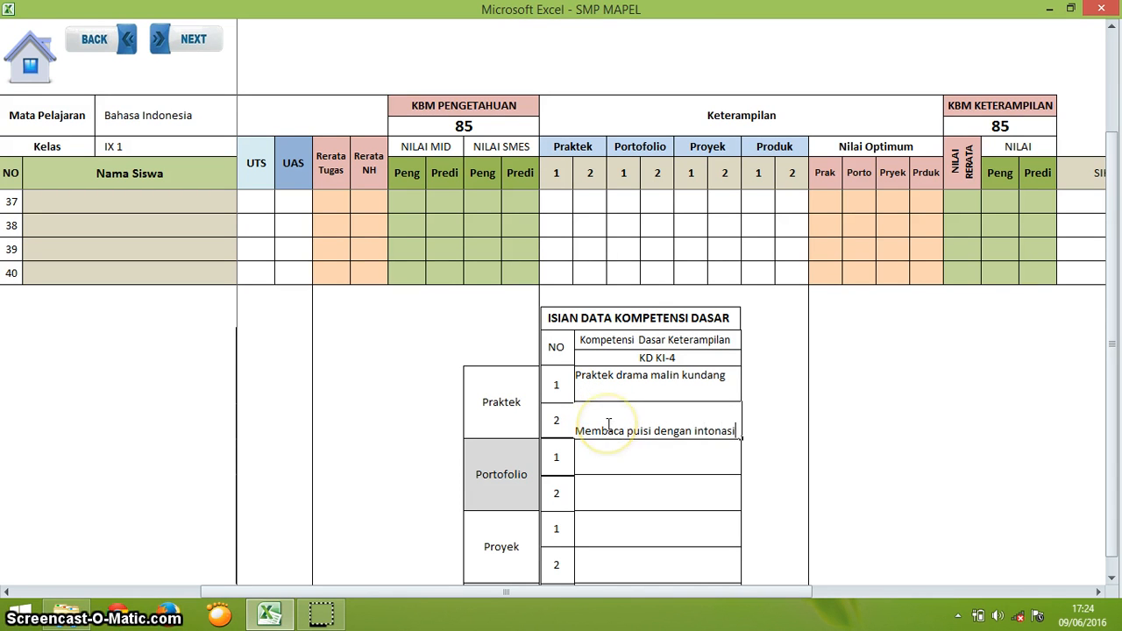
key("Return")
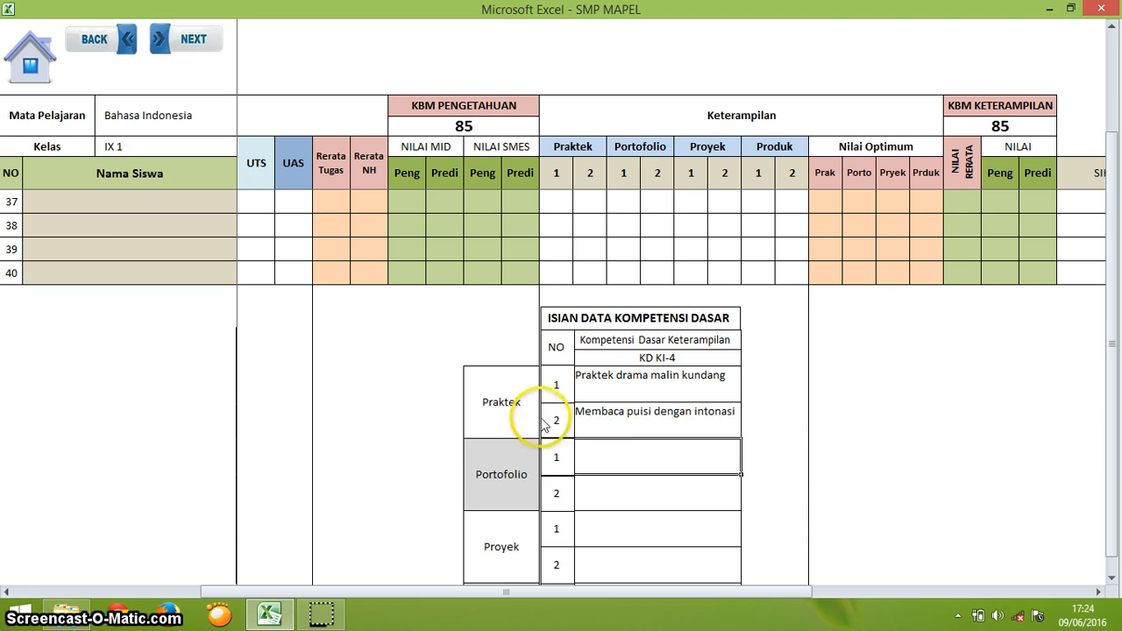
Compare the first student's Praktek scores and competencies with the Keterampilan description in the Deskripsi report, and return to the home page
scroll(692, 413, "up", 3)
scroll(693, 413, "up", 9)
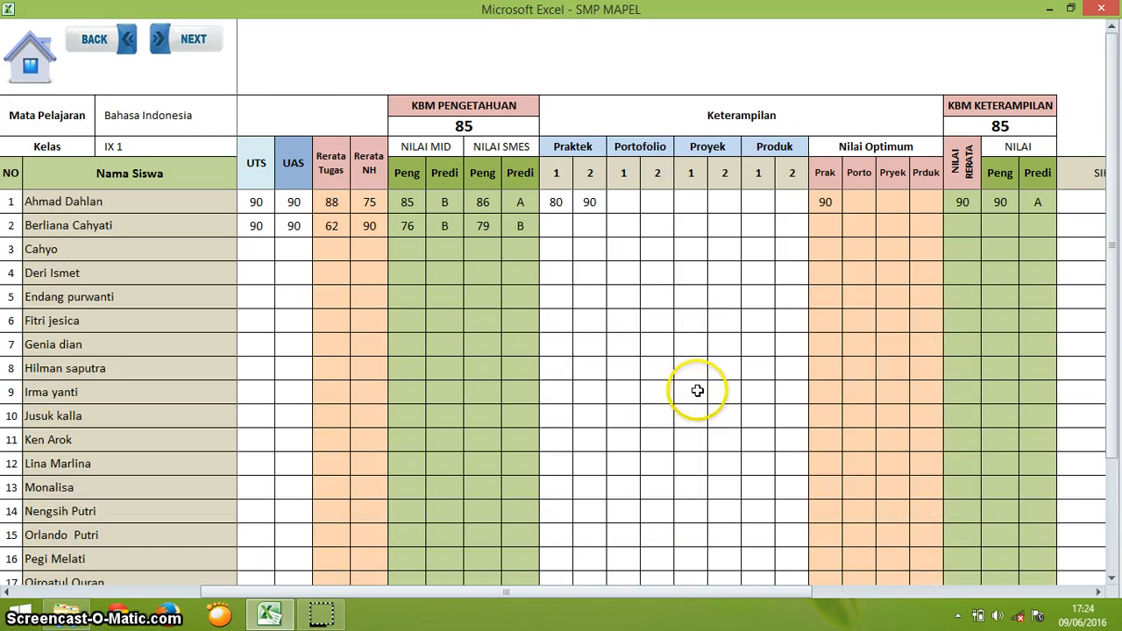
left_click(590, 201)
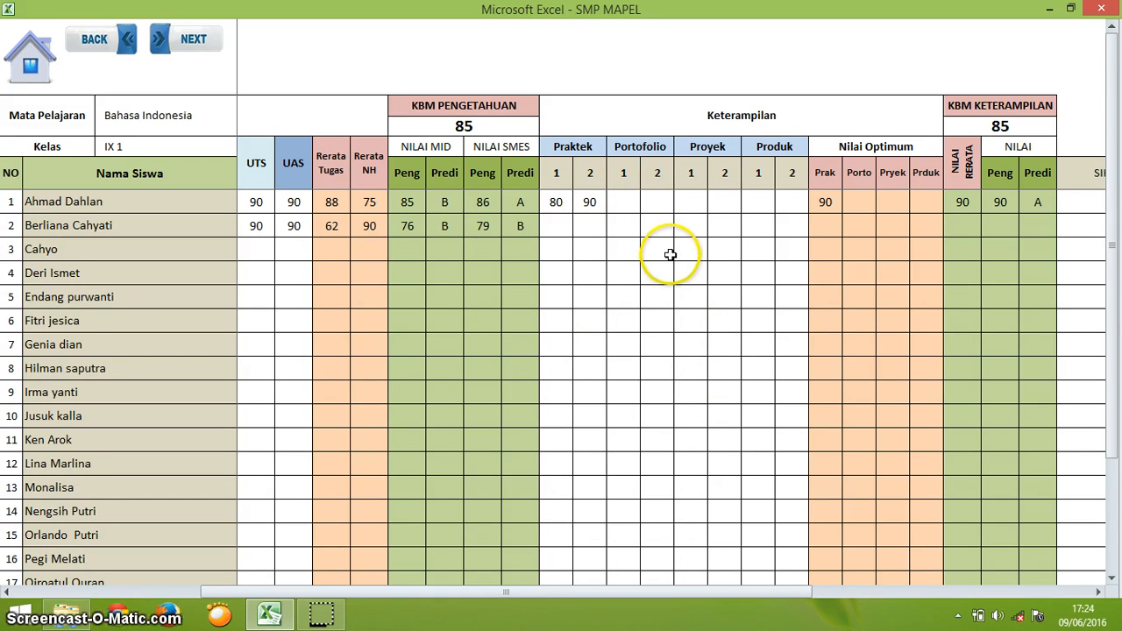
scroll(671, 280, "down", 12)
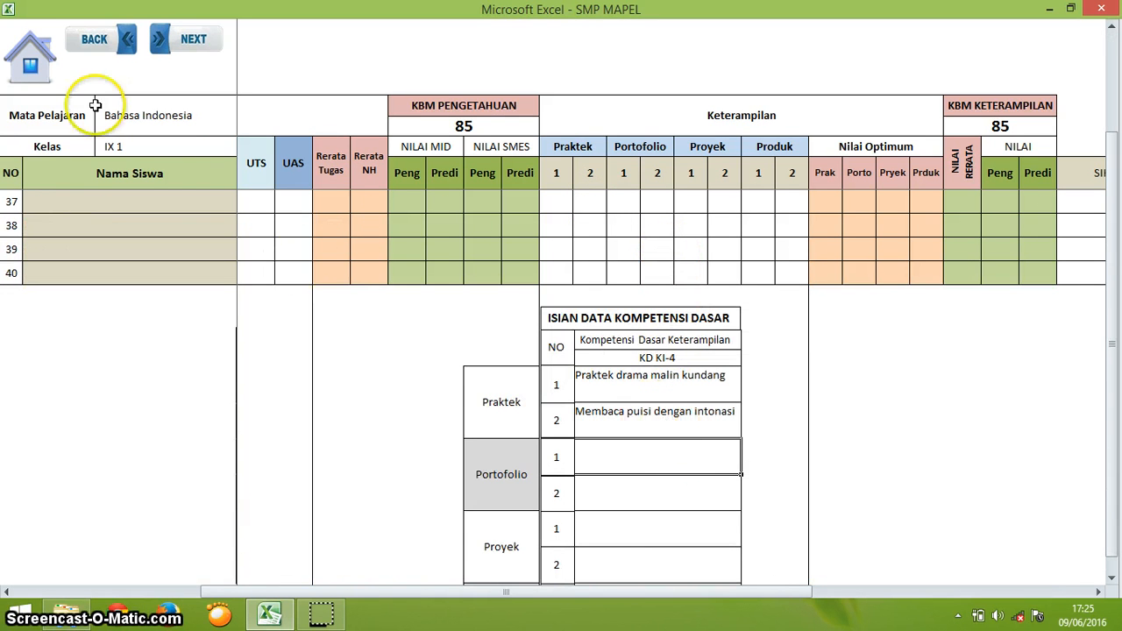
left_click(31, 57)
left_click(889, 399)
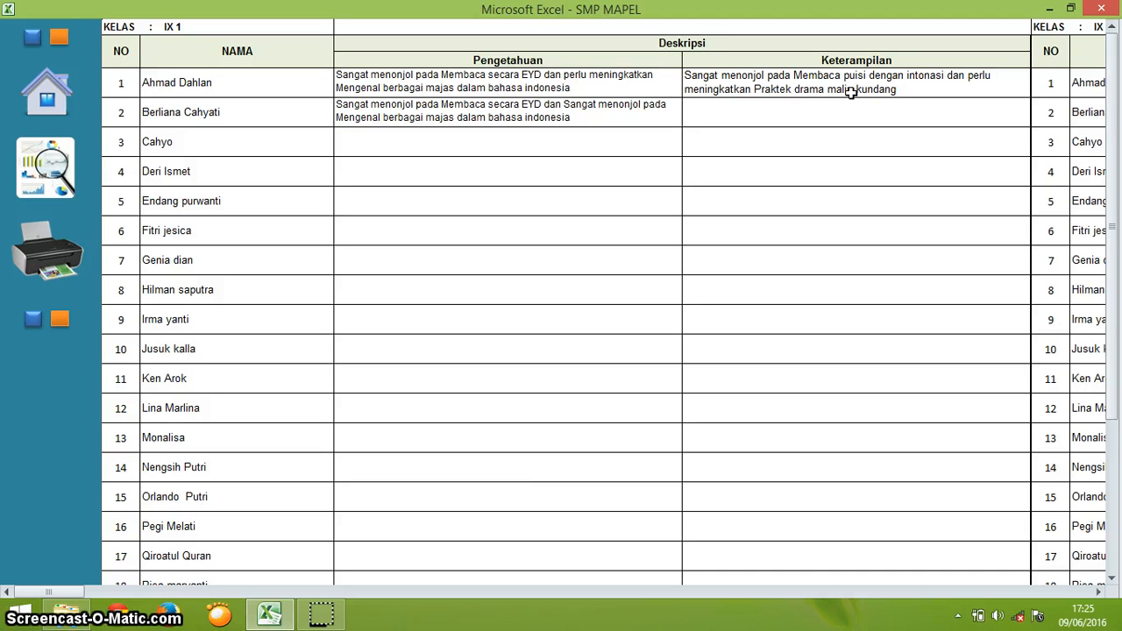
left_click(47, 92)
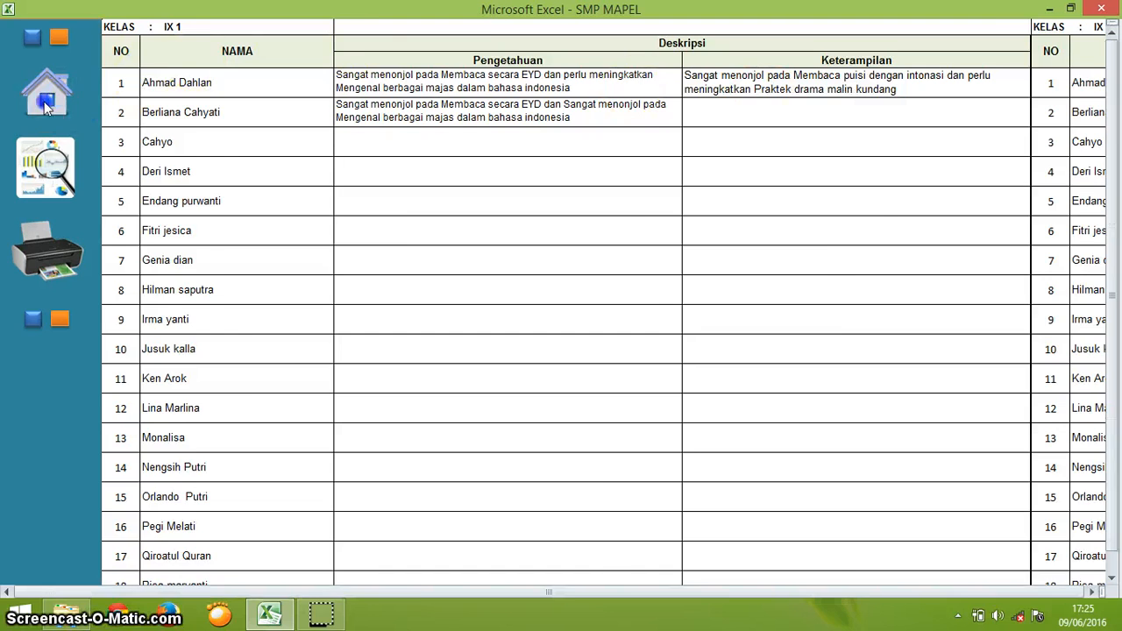